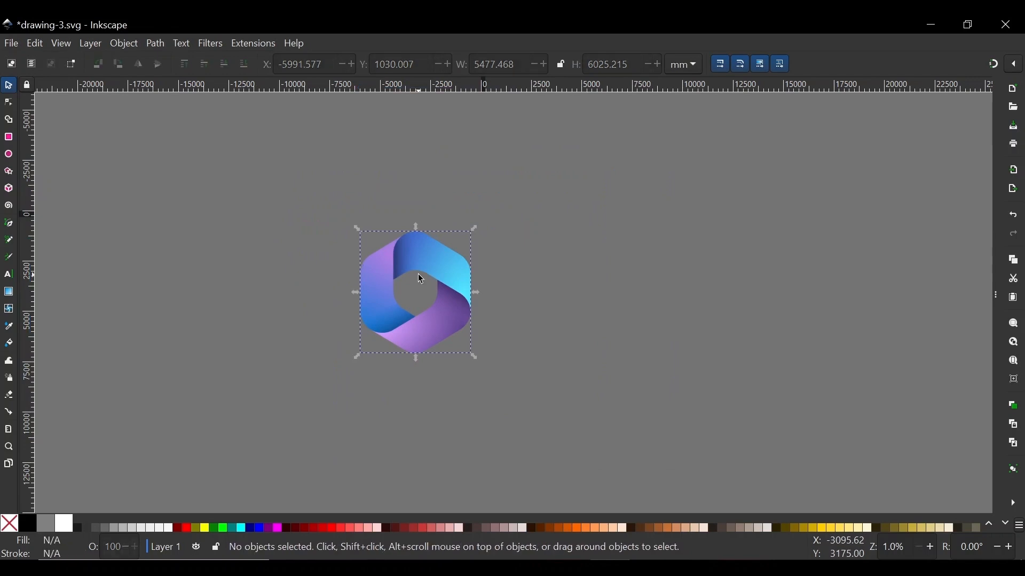
Draw an upright hexagon about 1125 mm wide and 1299 mm high on empty canvas and fill it black.
drag(441, 265, 968, 152)
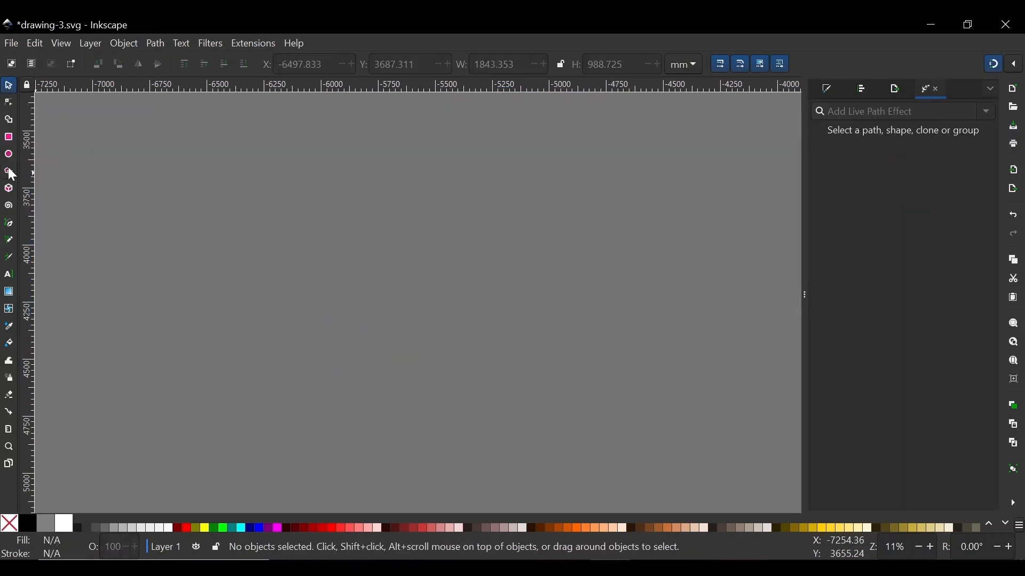
click(10, 173)
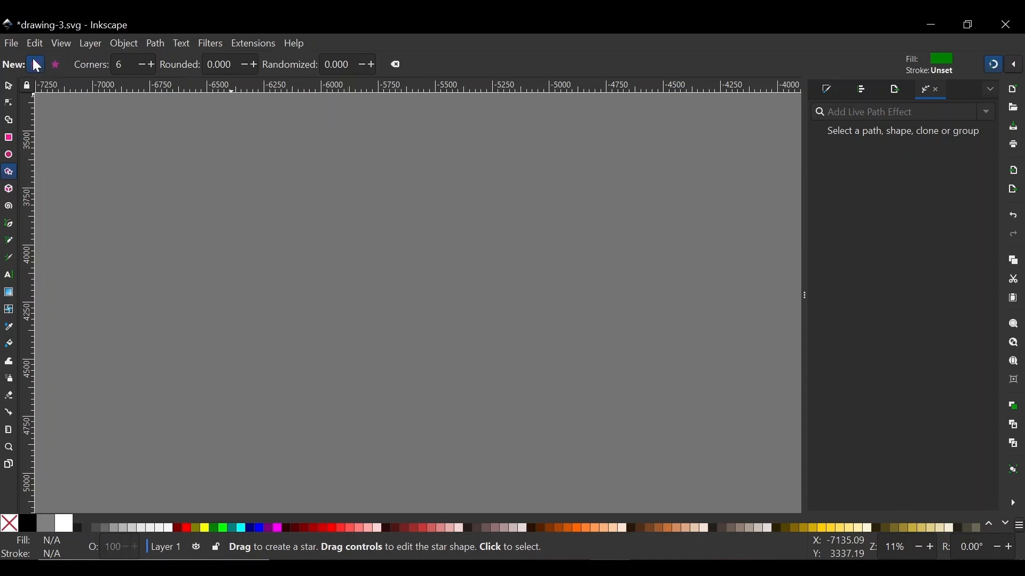
drag(427, 320, 552, 388)
click(9, 86)
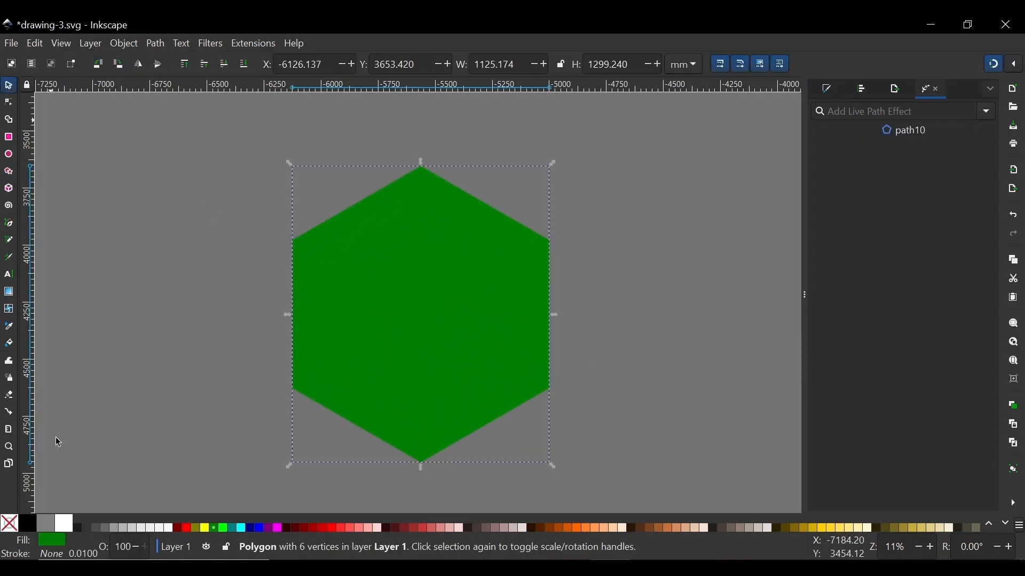
click(26, 522)
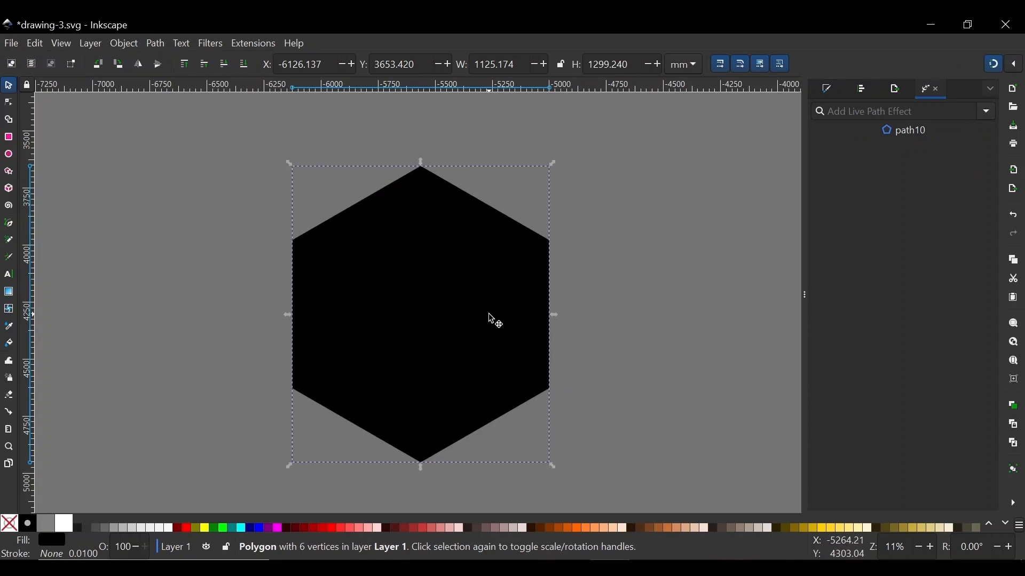
drag(492, 318, 480, 288)
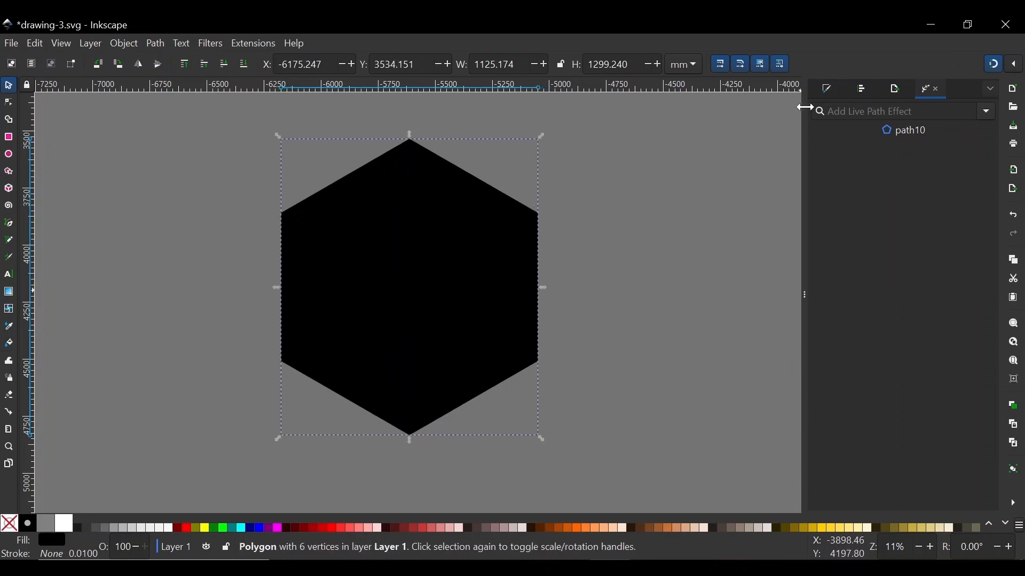
Apply the Corners live path effect to the black hexagon.
click(987, 111)
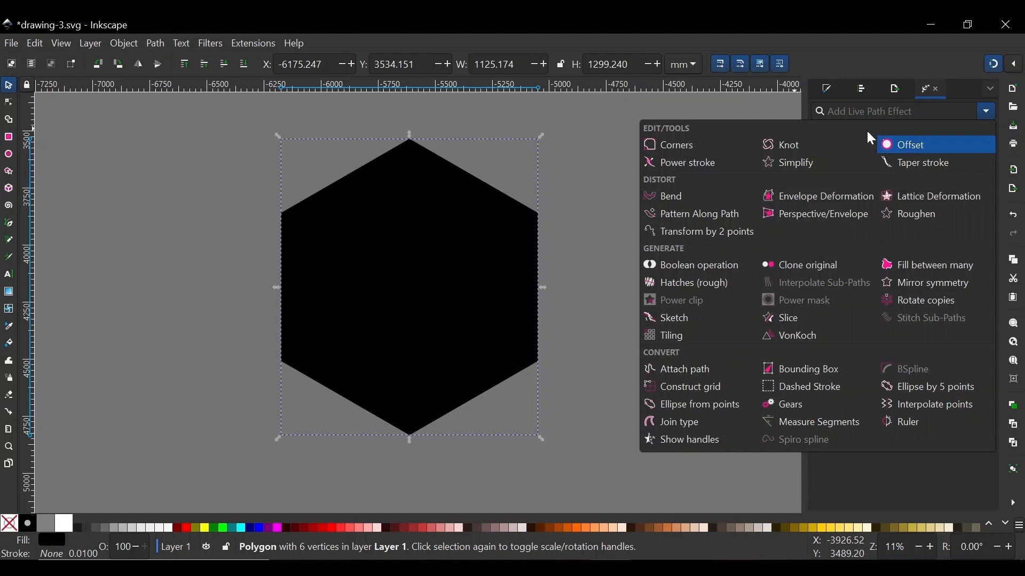
click(161, 42)
click(160, 47)
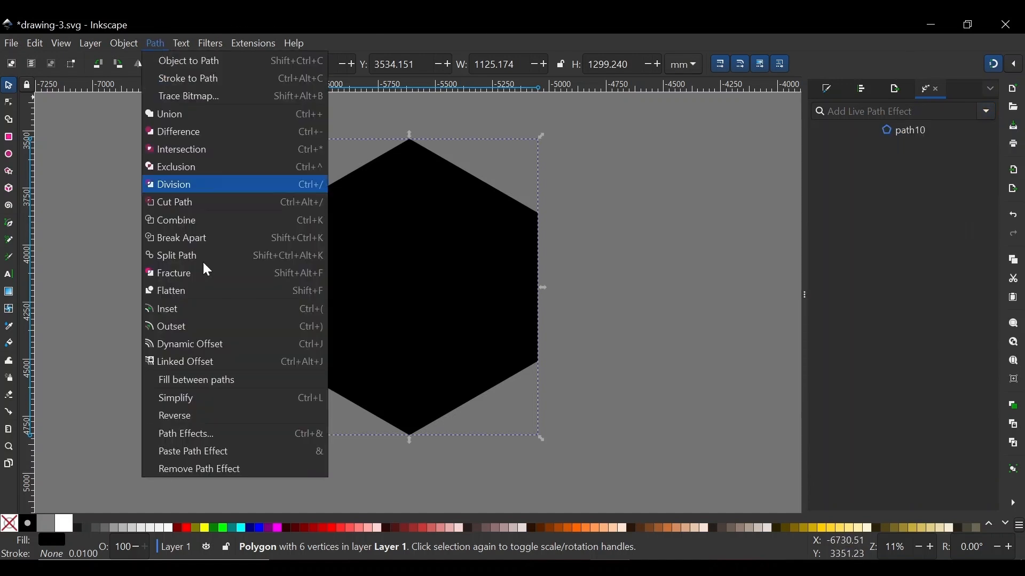
click(197, 434)
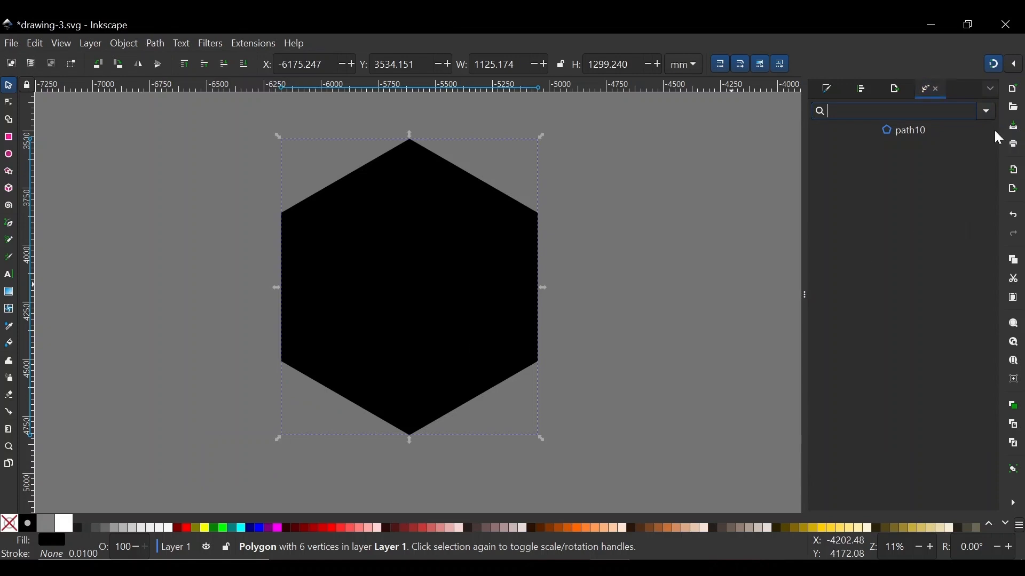
click(988, 113)
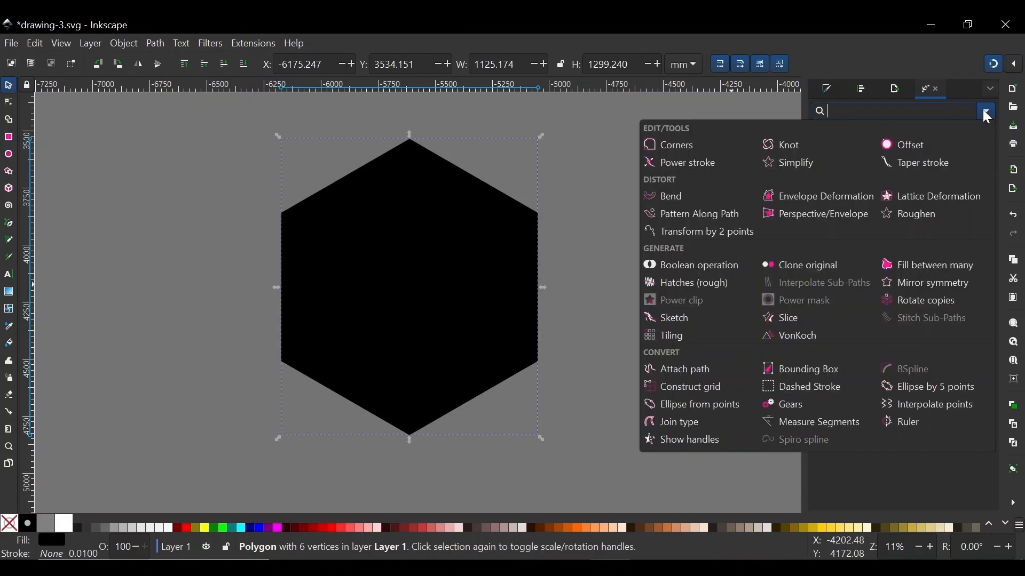
click(684, 149)
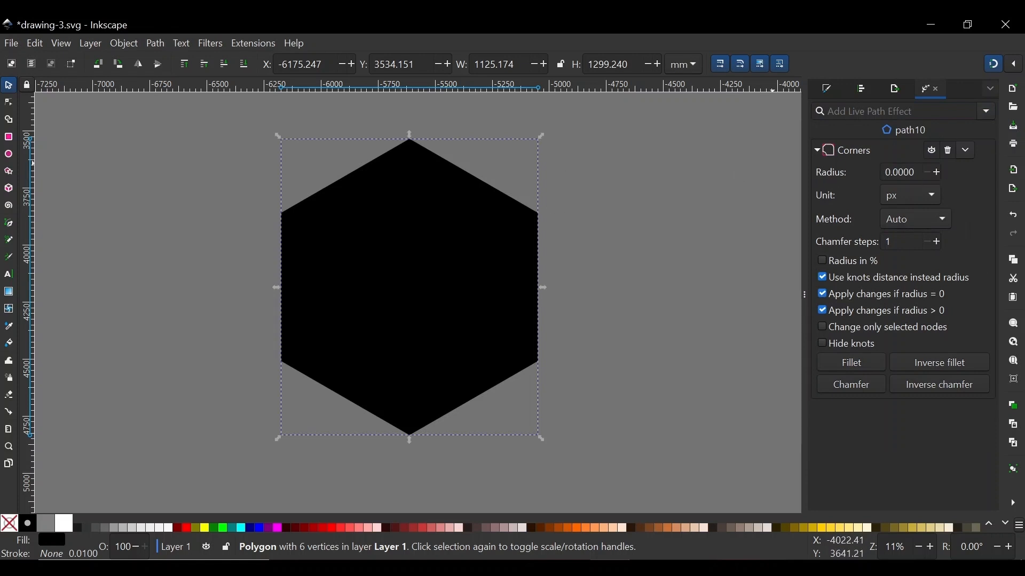
Set the Corners radius to 370 px and convert the rounded hexagon to a plain path.
double_click(899, 172)
key(BackSpace)
key(Return)
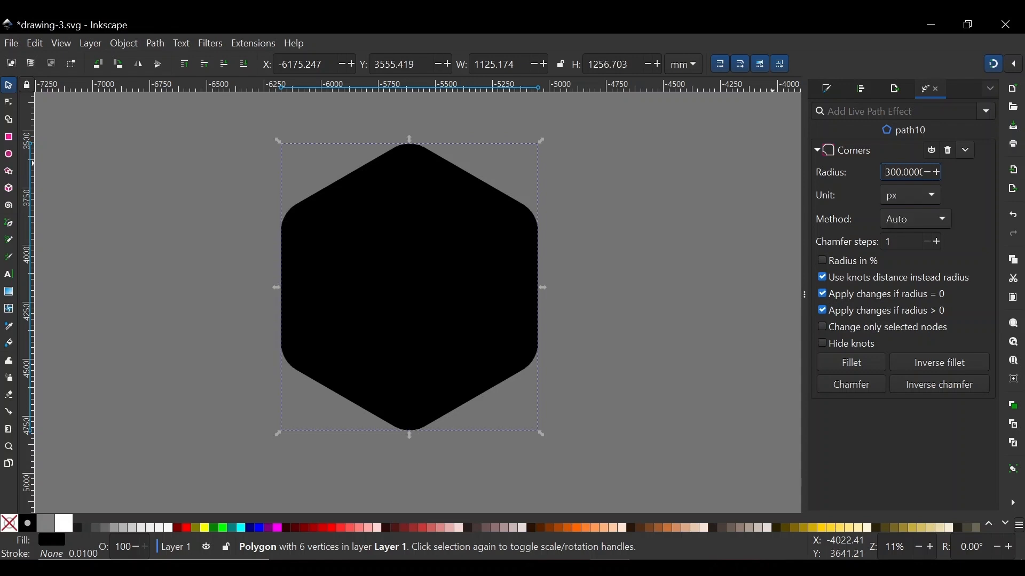
key(Delete)
text(4)
key(Return)
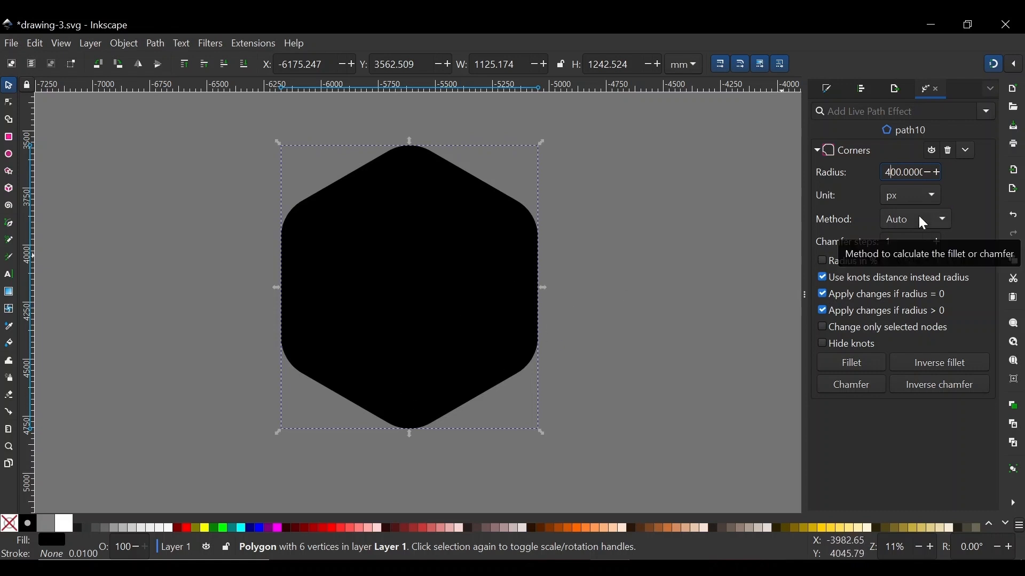
key(Delete)
text(3)
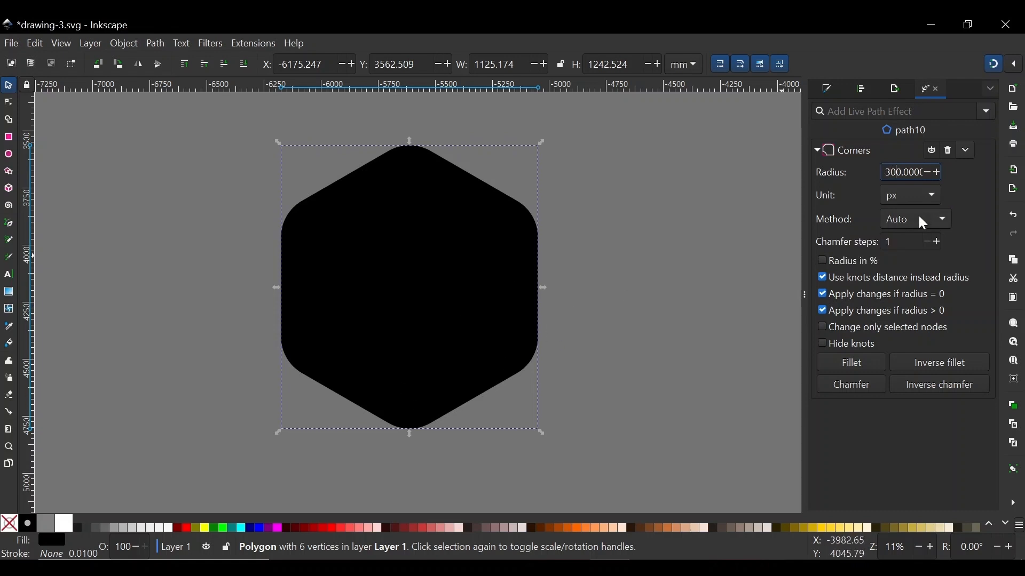
key(Delete)
text(5)
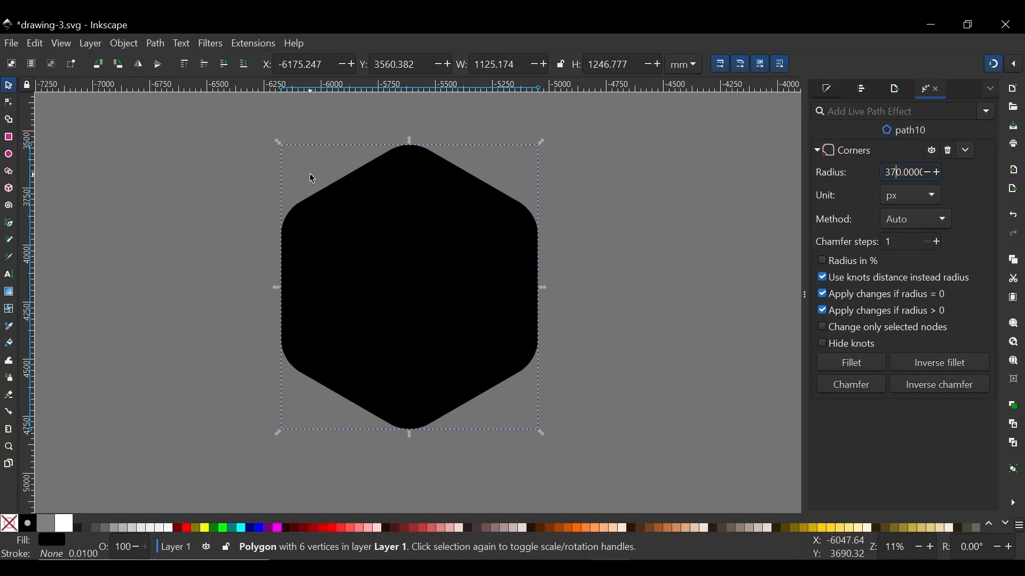
click(146, 44)
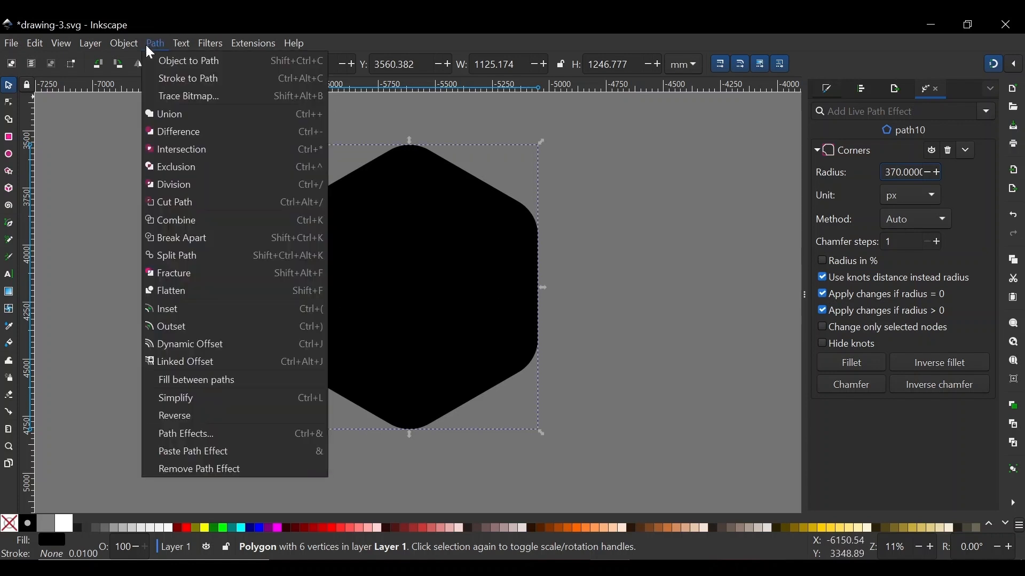
click(187, 60)
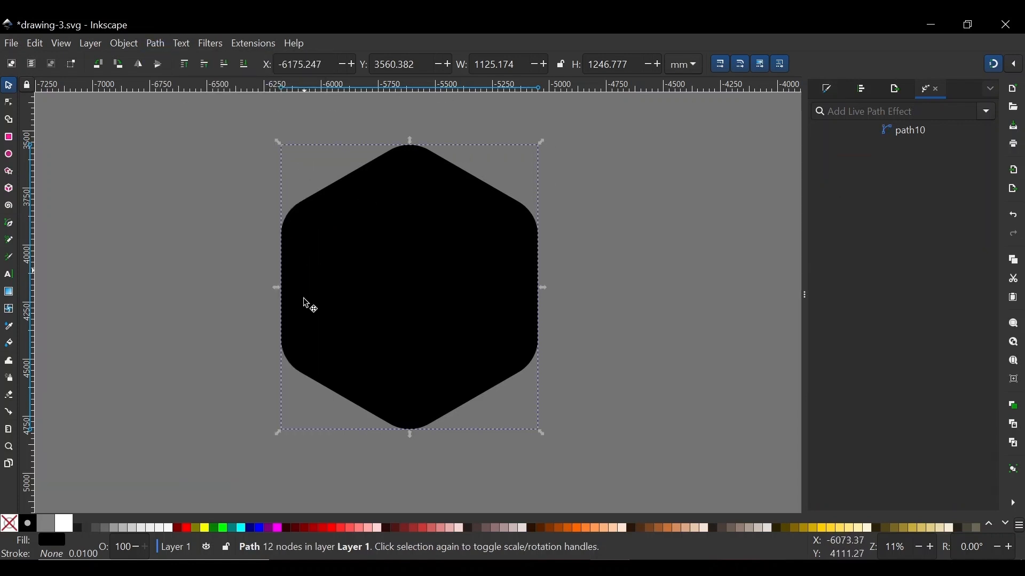
Draw a second, larger upright hexagon about 1258 mm wide and 1452 mm high and fill it purple.
click(9, 172)
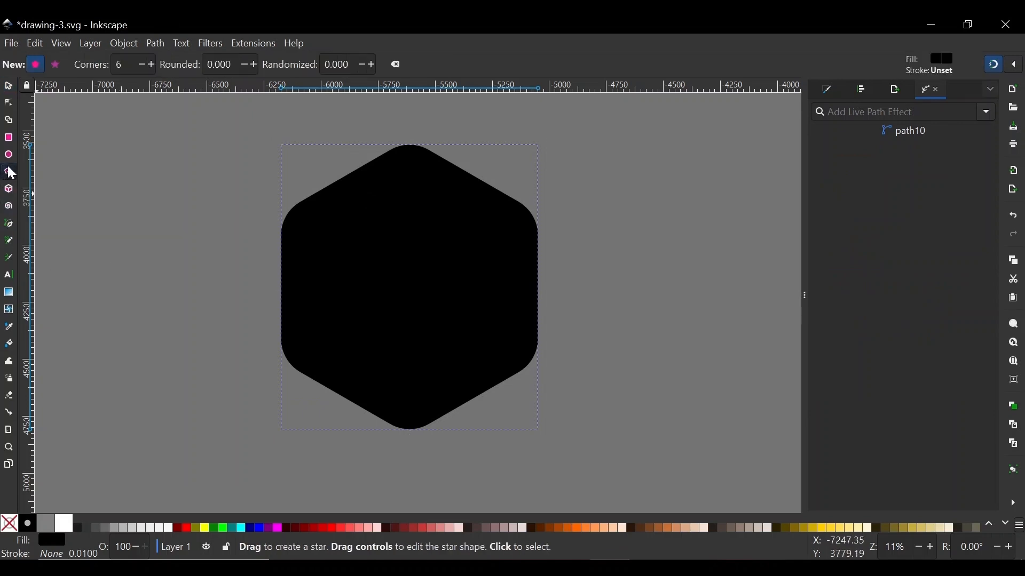
key(ctrl)
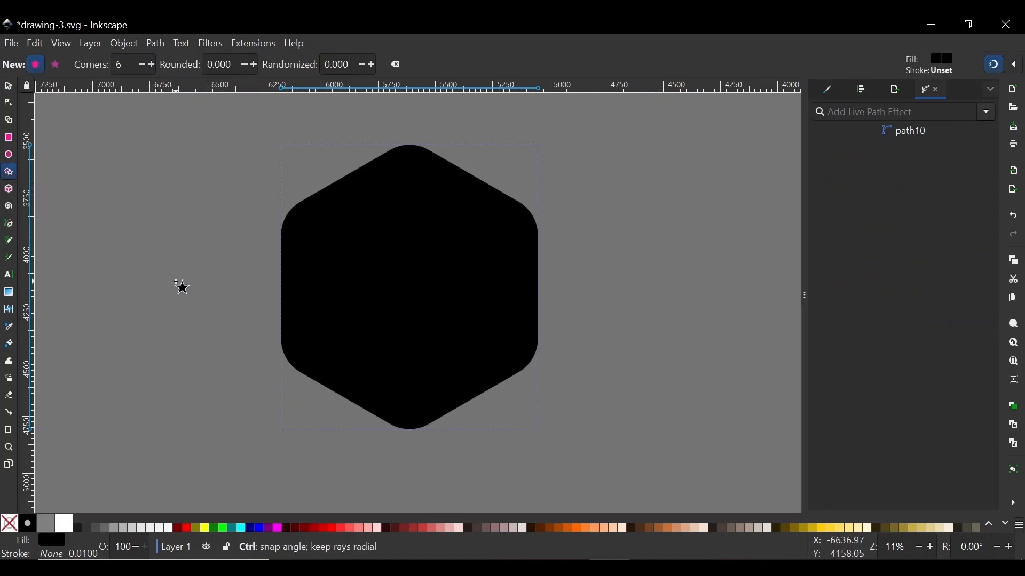
drag(175, 282, 319, 365)
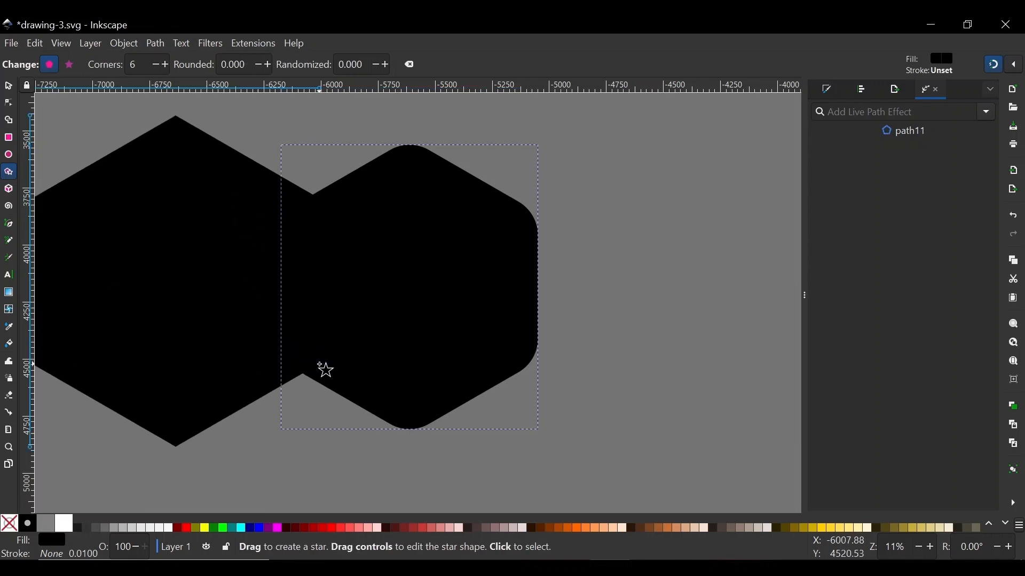
click(8, 87)
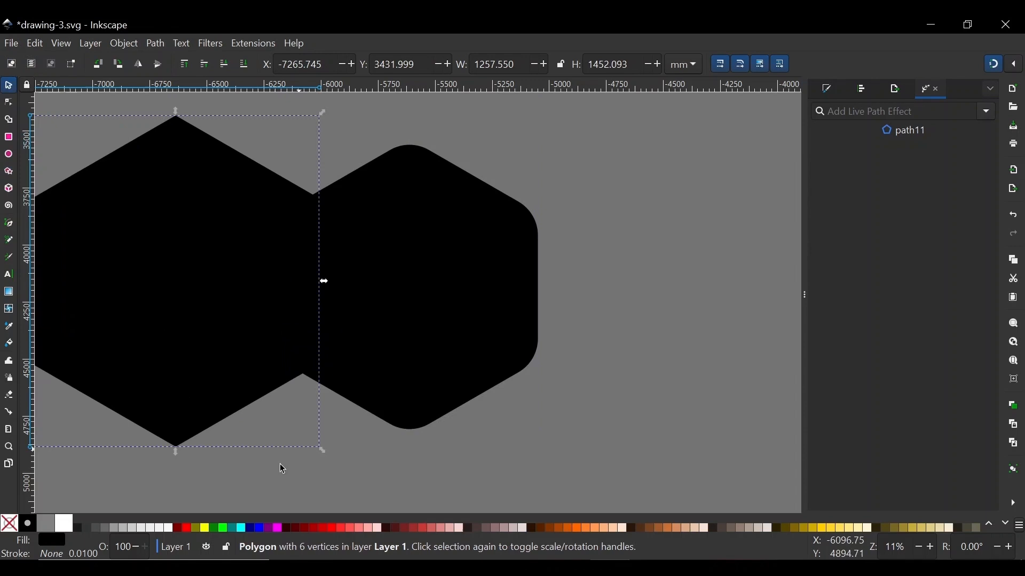
click(268, 527)
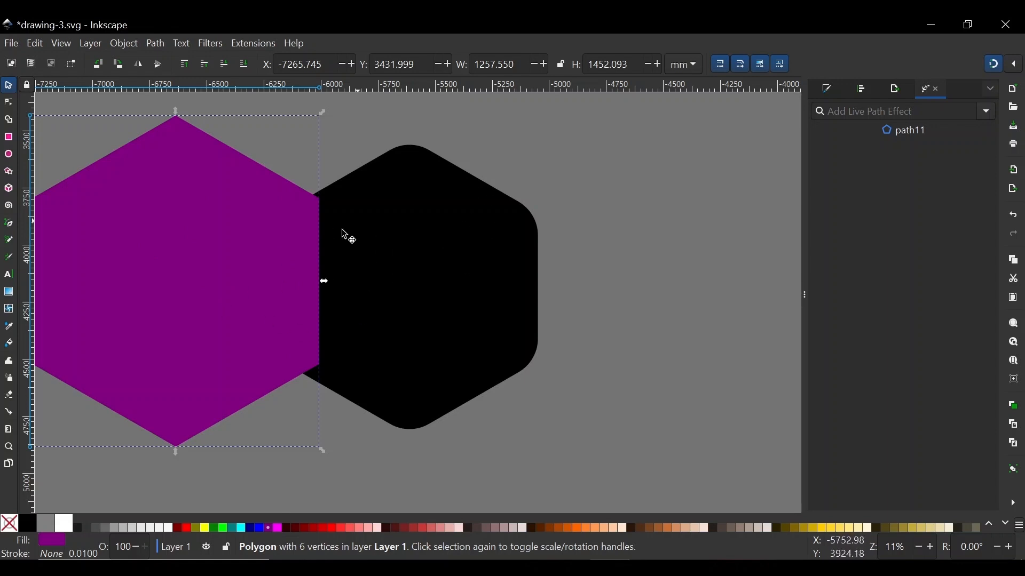
Center the purple hexagon horizontally and vertically on the black rounded hexagon, then clear the selection.
shift+click(457, 257)
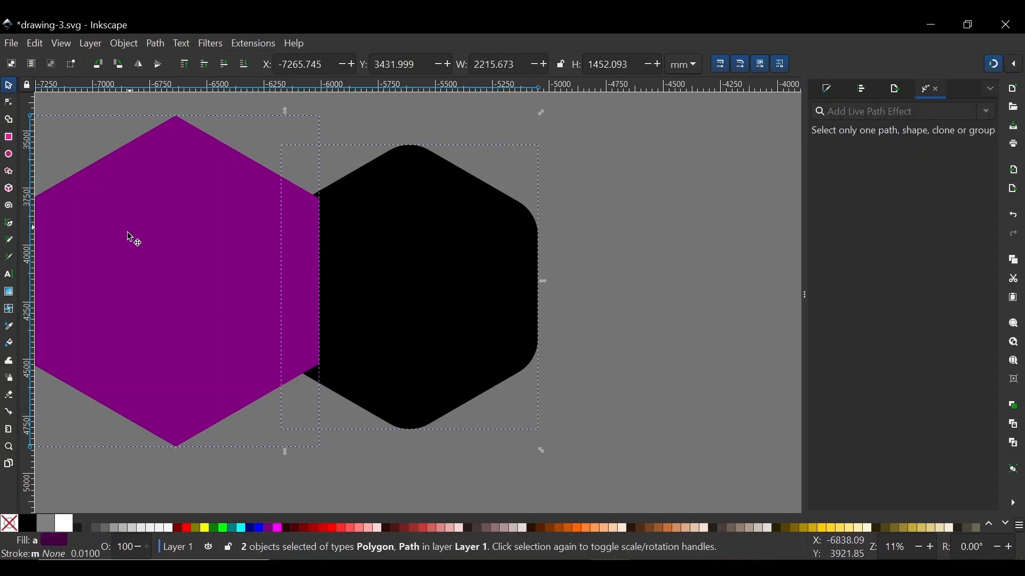
click(864, 91)
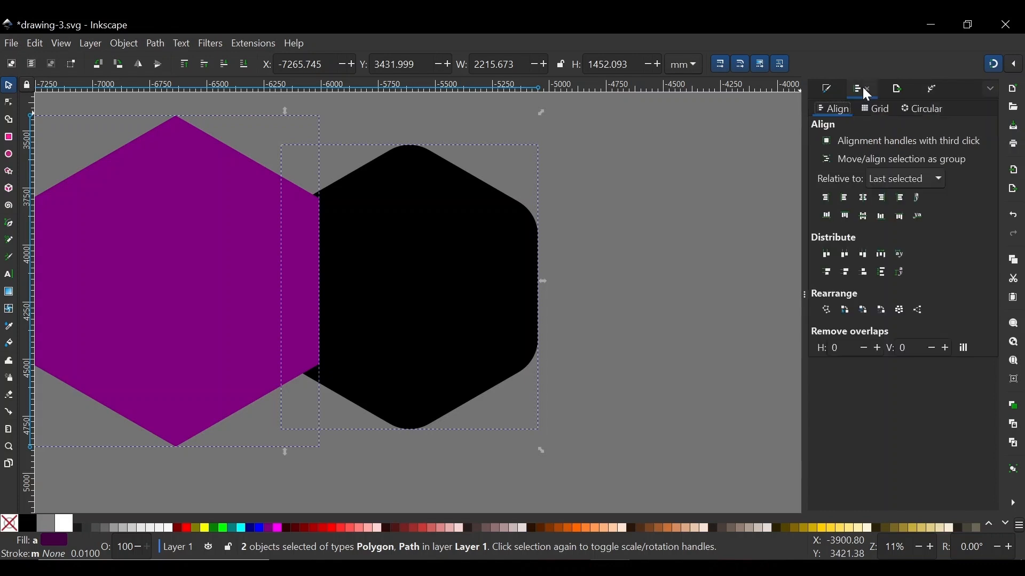
click(862, 198)
click(862, 218)
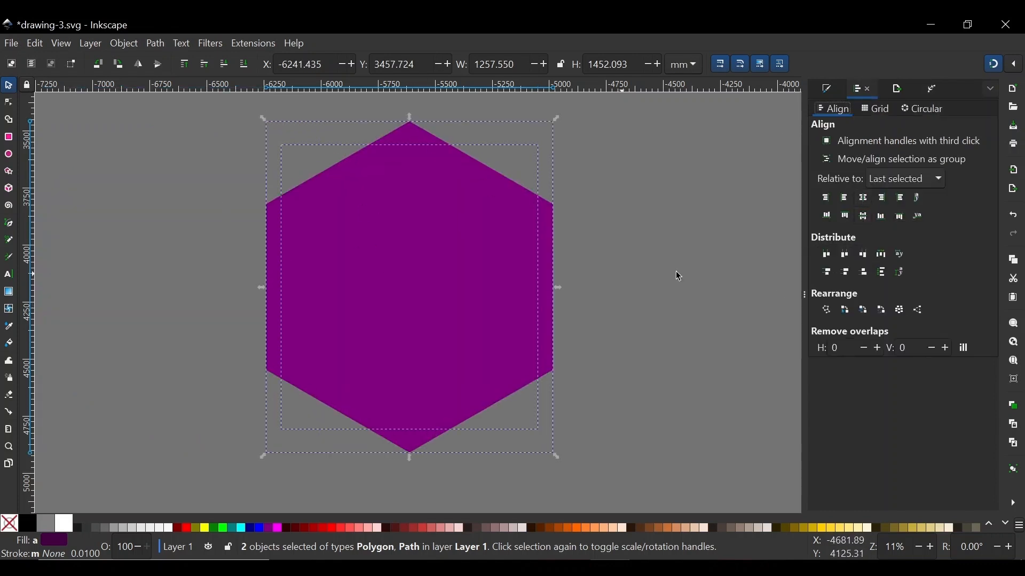
click(731, 268)
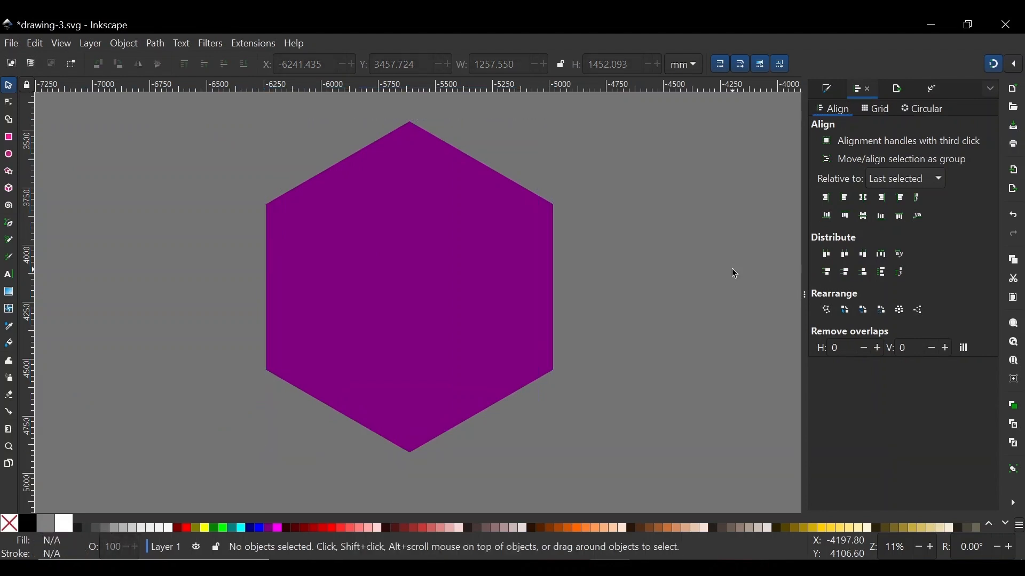
Trace a closed straight-edged path over the left half of the purple hexagon, snapping to its vertices, and fill it blue.
key(b)
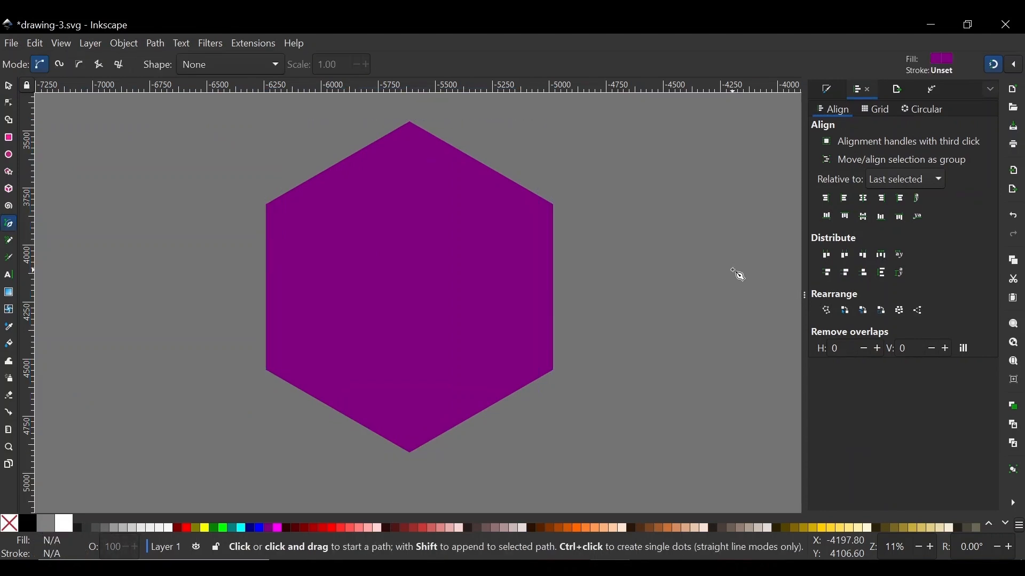
click(410, 124)
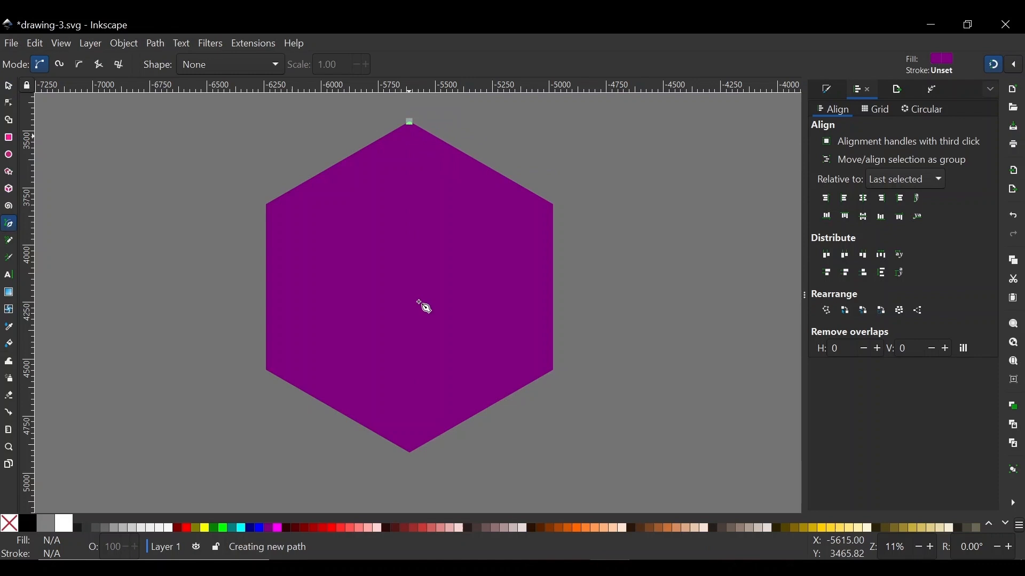
click(410, 452)
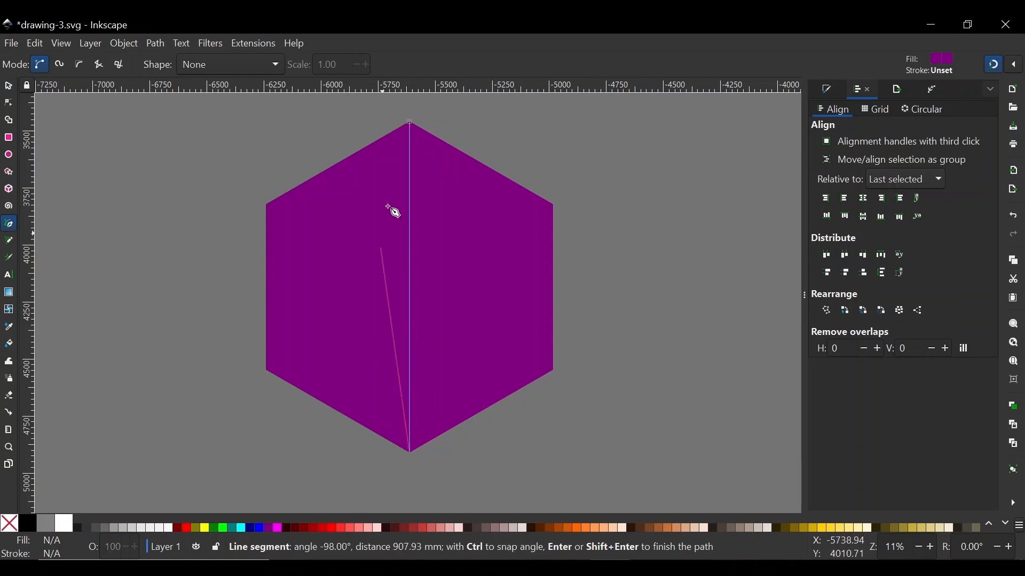
click(269, 371)
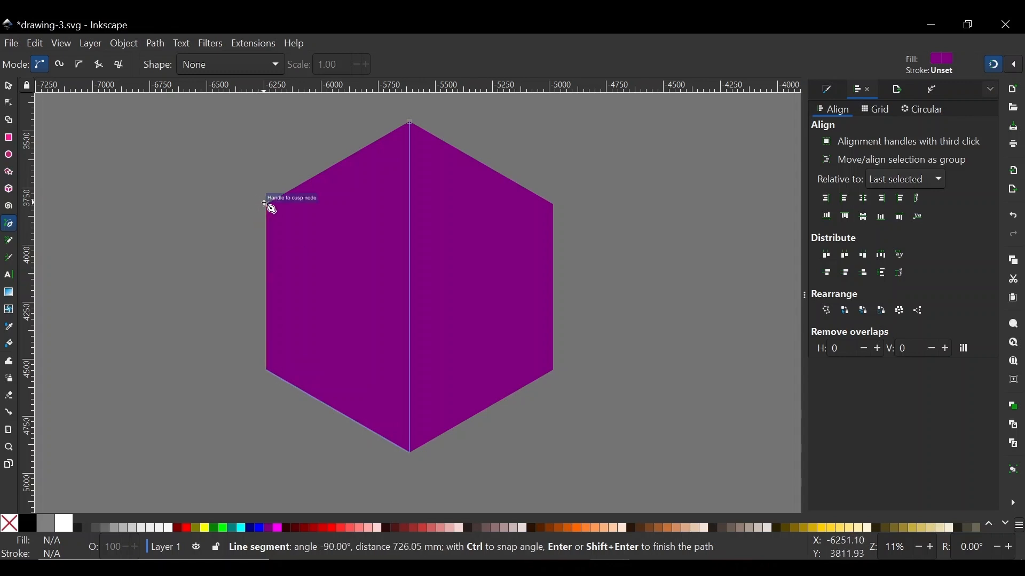
click(266, 203)
click(410, 122)
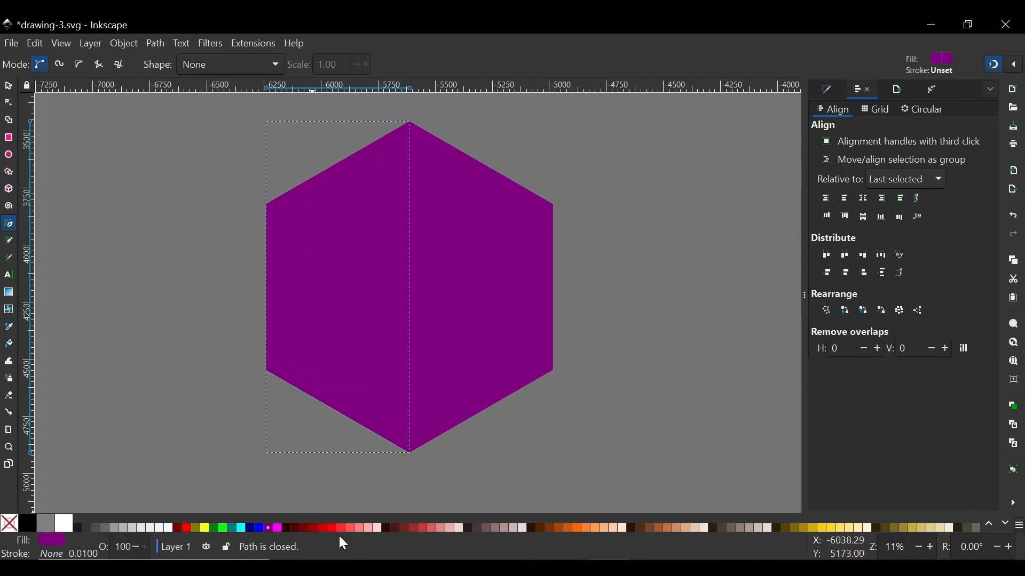
click(259, 528)
click(8, 87)
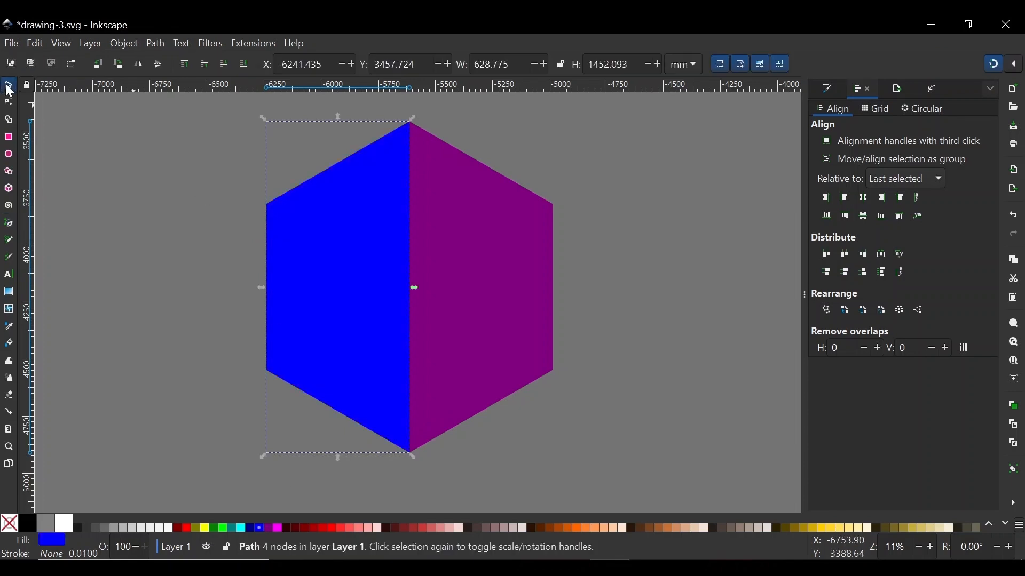
Trace a closed straight-edged path over the hexagon's lower-right half, from the lower-left vertex to the upper-right vertex, snapping to the vertices.
key(b)
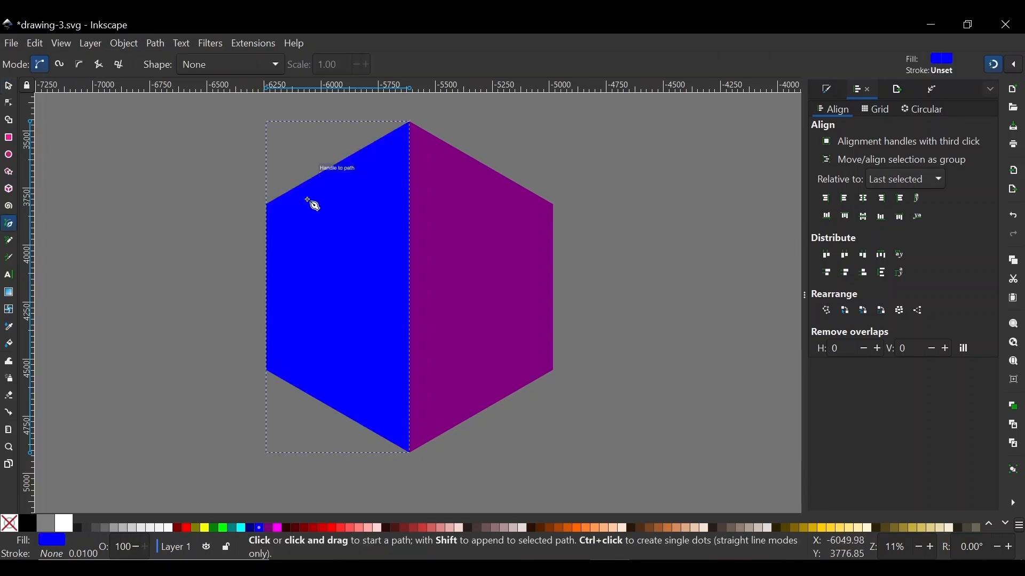
click(266, 371)
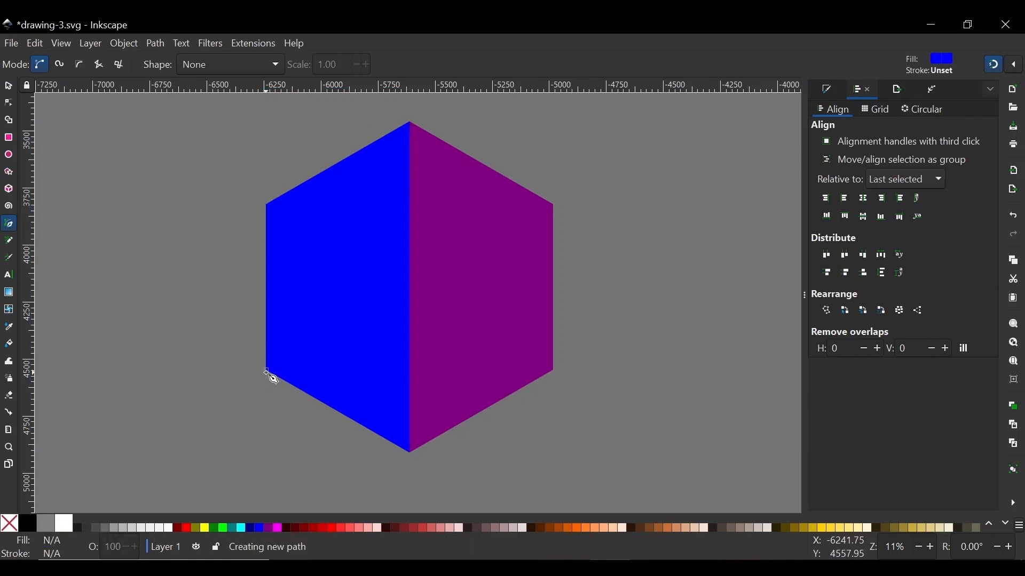
click(553, 206)
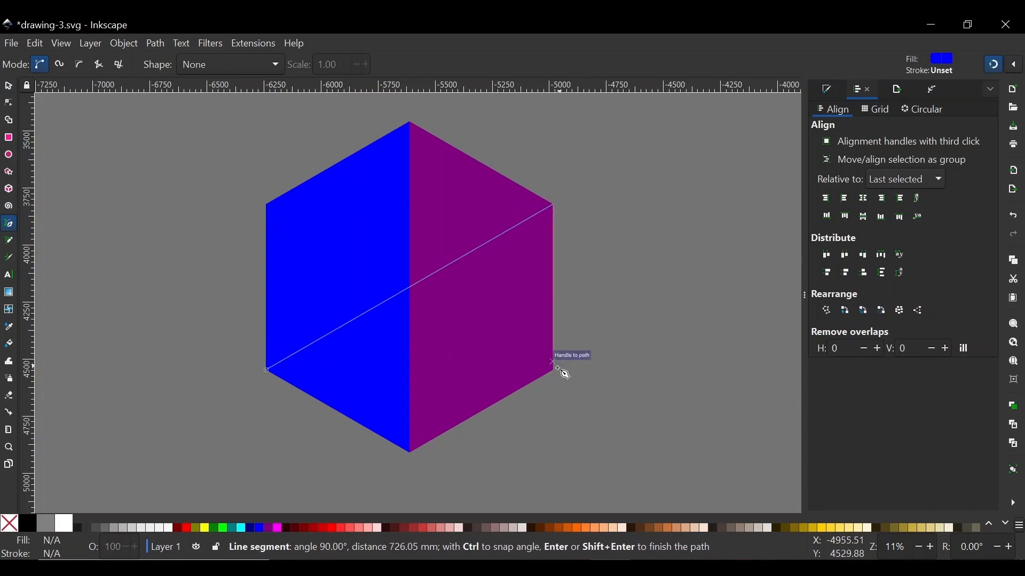
click(553, 370)
click(415, 454)
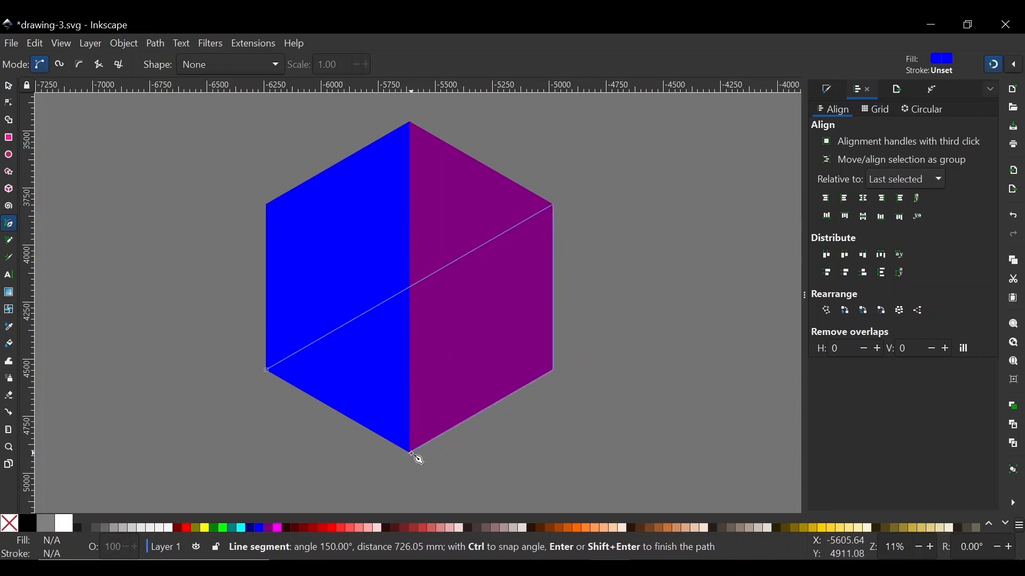
click(267, 372)
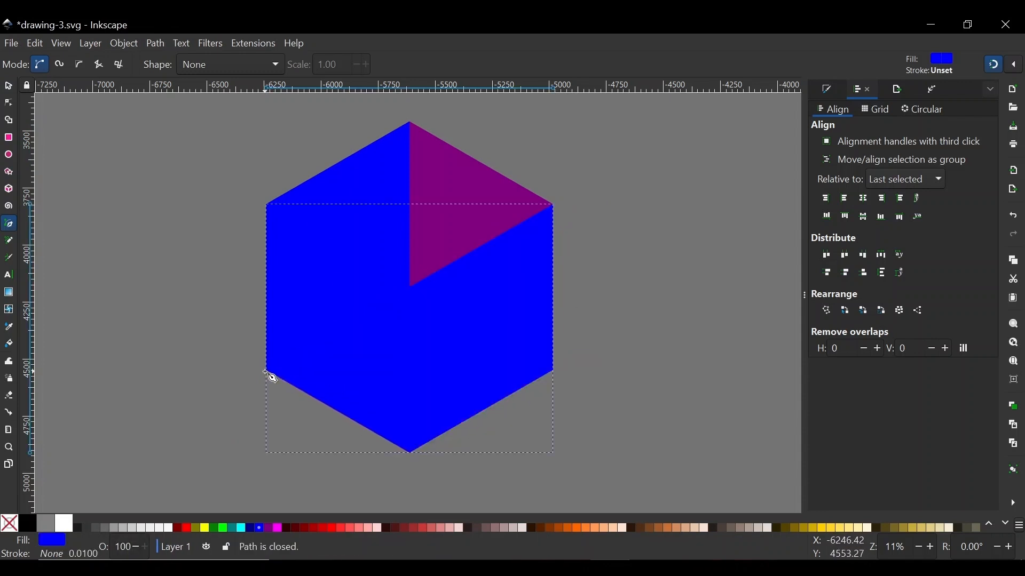
Subtract the new path from the left blue half, and place a horizontally mirrored copy of the remaining section against the hexagon's upper-right side.
click(8, 86)
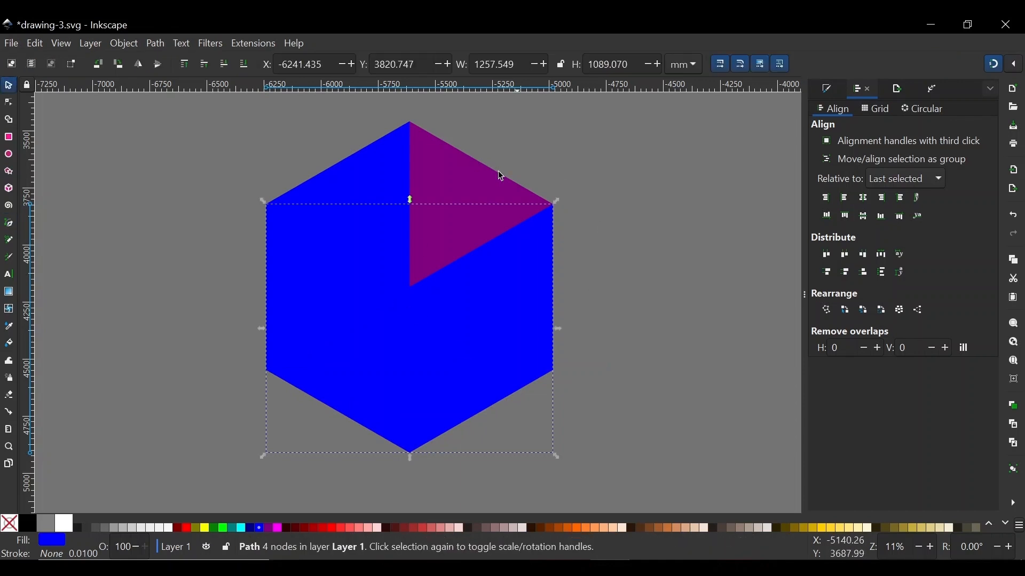
shift+click(372, 166)
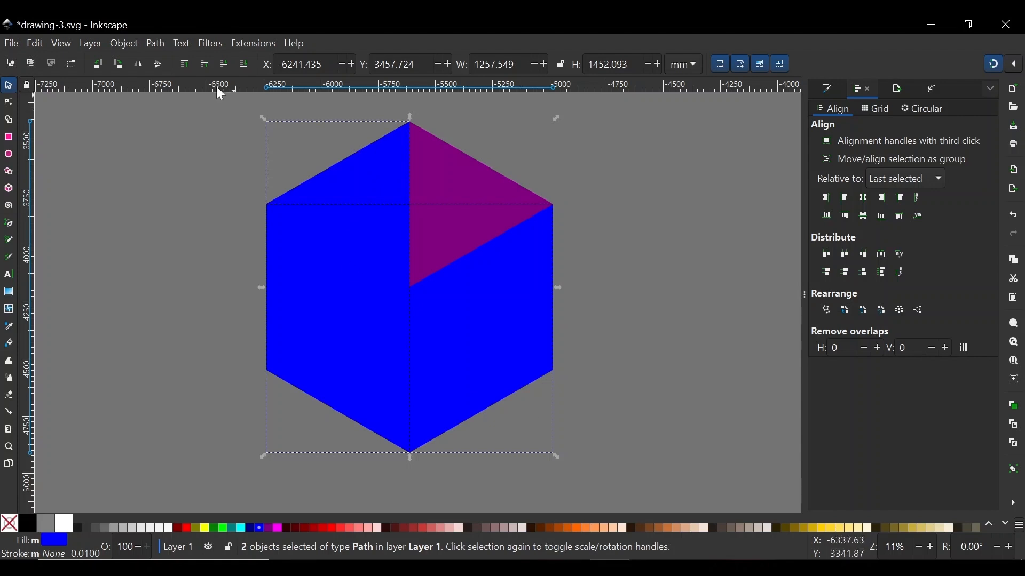
click(162, 46)
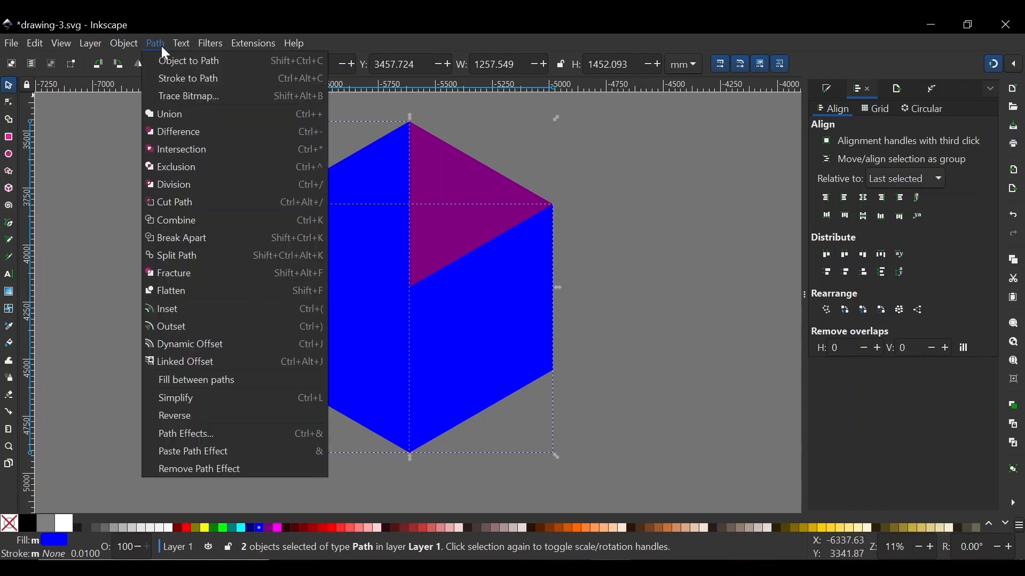
click(179, 127)
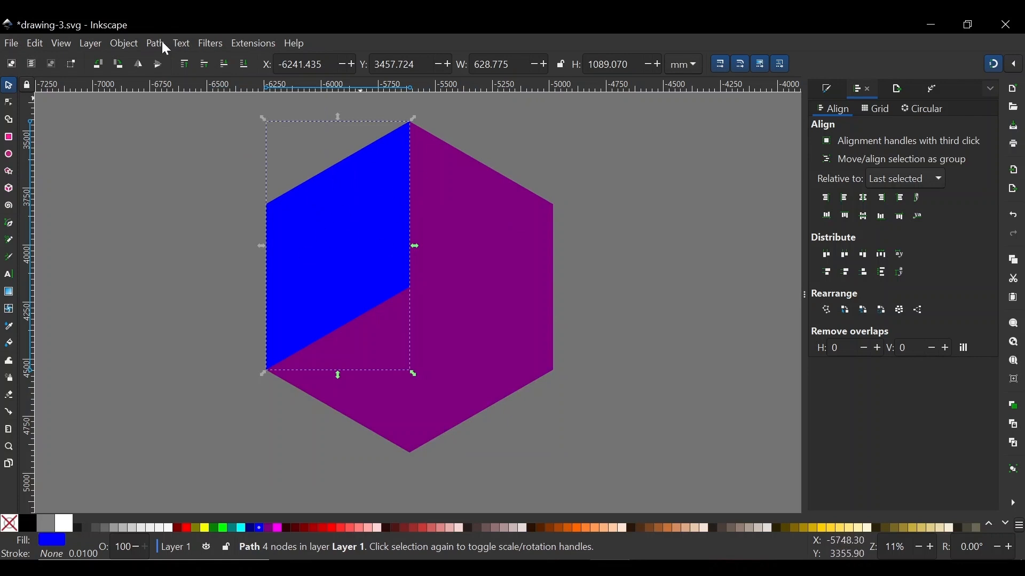
click(141, 67)
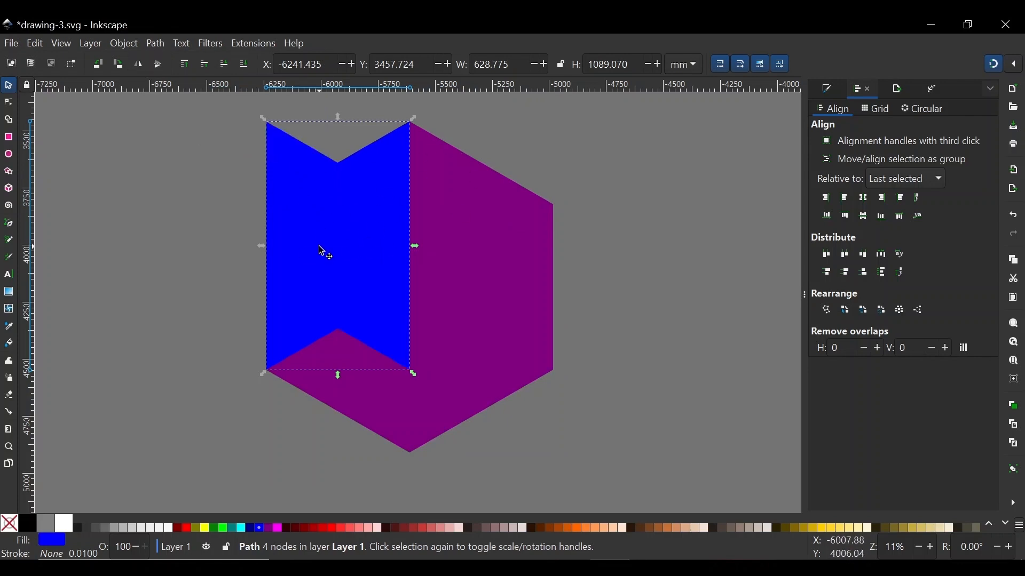
drag(320, 252, 478, 247)
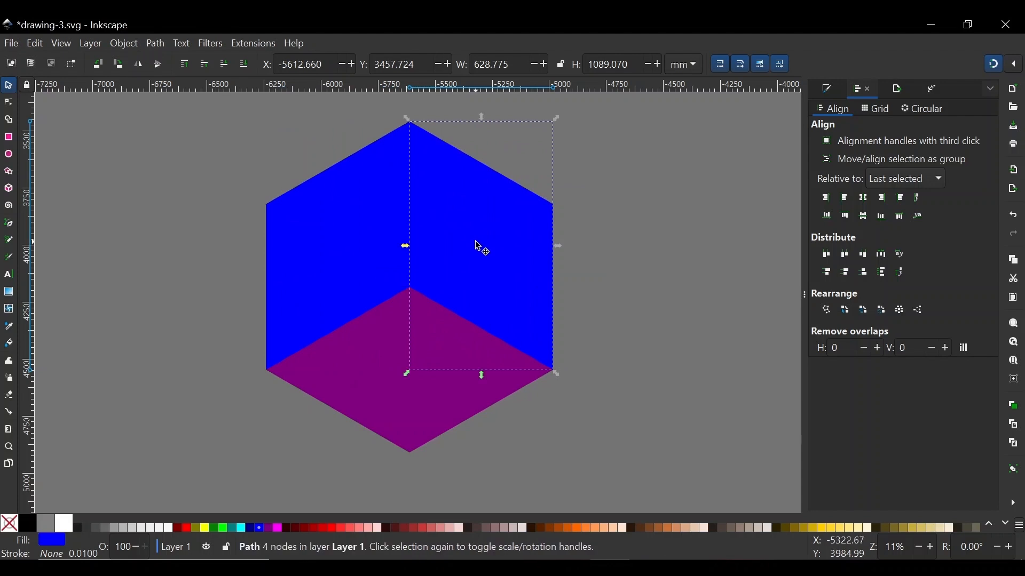
Unite copies of both blue sections and subtract the united shape from the purple hexagon, keeping the two original blue sections.
shift+click(356, 200)
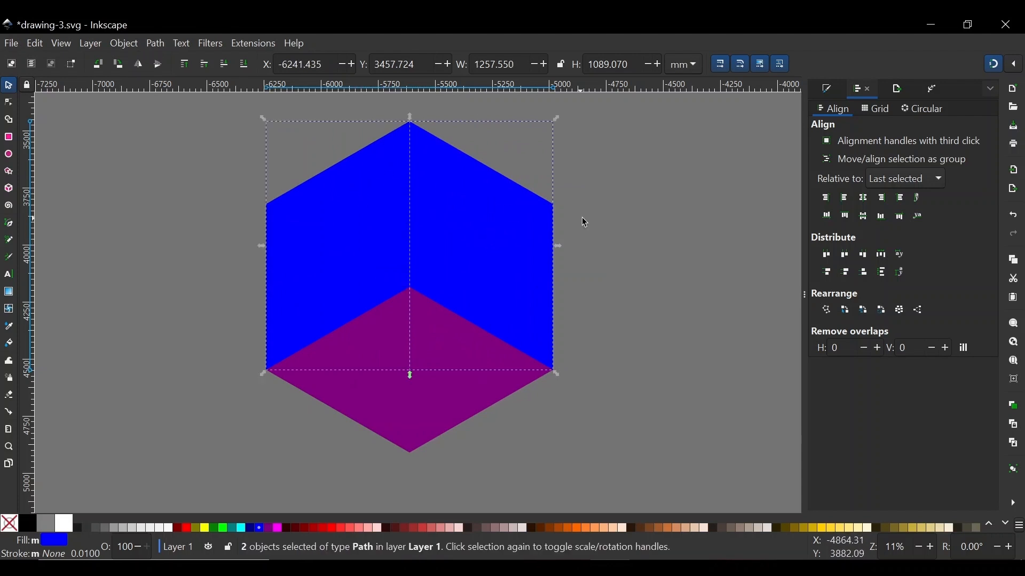
click(155, 43)
click(176, 117)
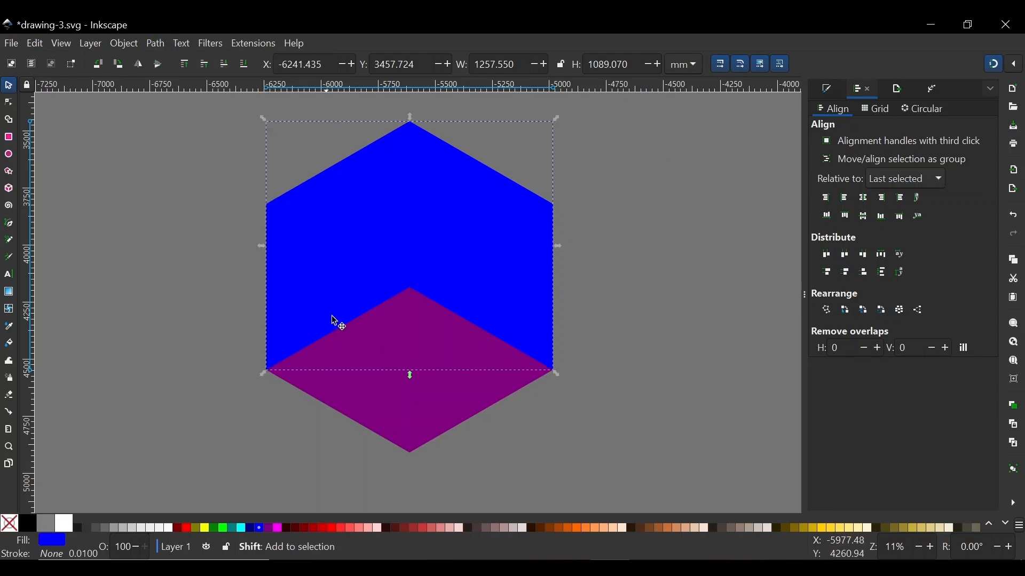
shift+click(398, 399)
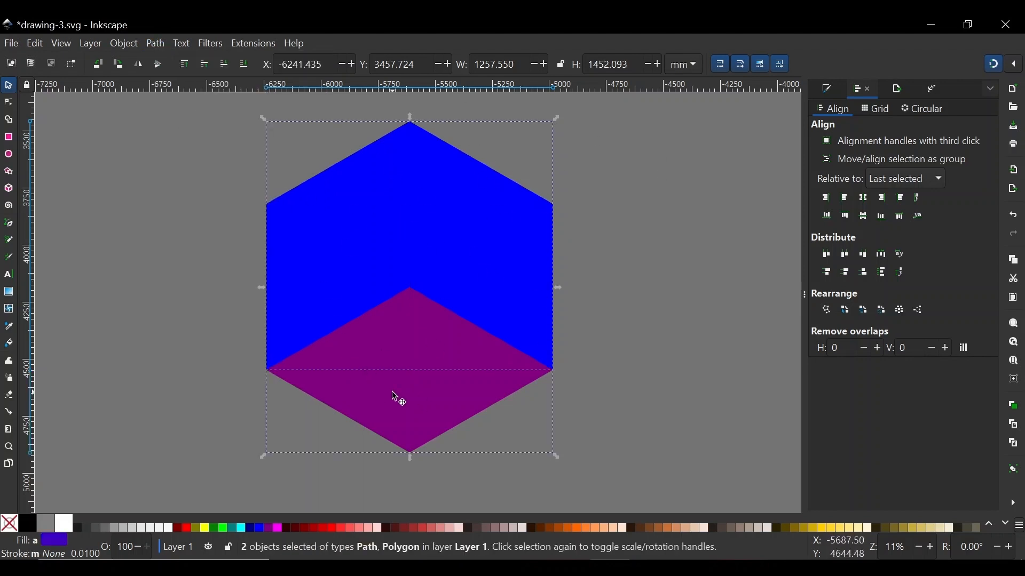
click(161, 46)
click(191, 132)
Pull the two blue sections and the purple rhombus apart to check the division, and undo the moves.
drag(492, 244, 621, 244)
drag(376, 202, 101, 234)
drag(408, 349, 512, 411)
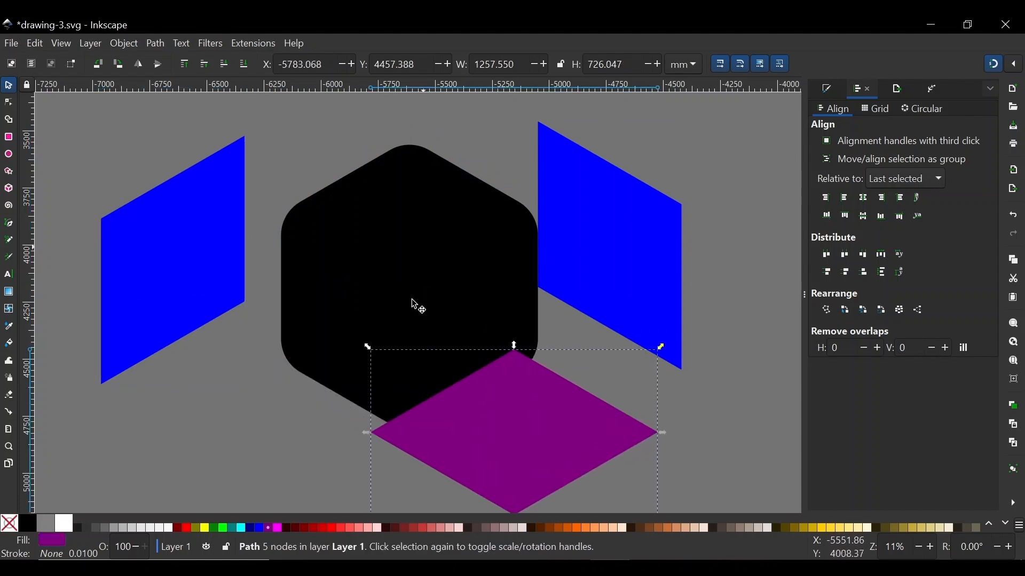
key(ctrl)
key(ctrl+z)
key(ctrl+z)
key(ctrl+z)
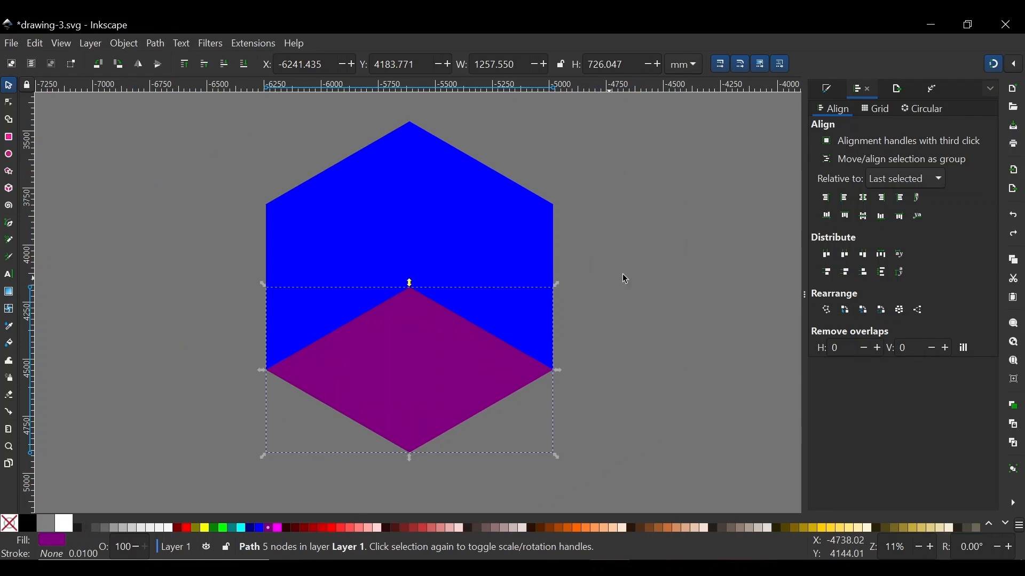
Select the black rounded hexagon beneath the colored sections, raise it to the top, and clear the selection.
key(alt)
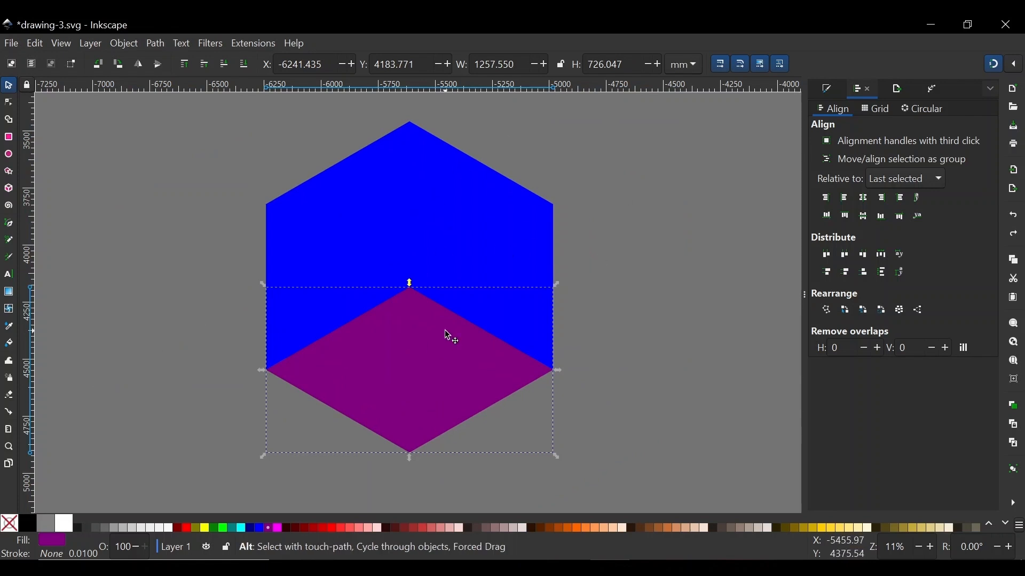
alt+click(441, 335)
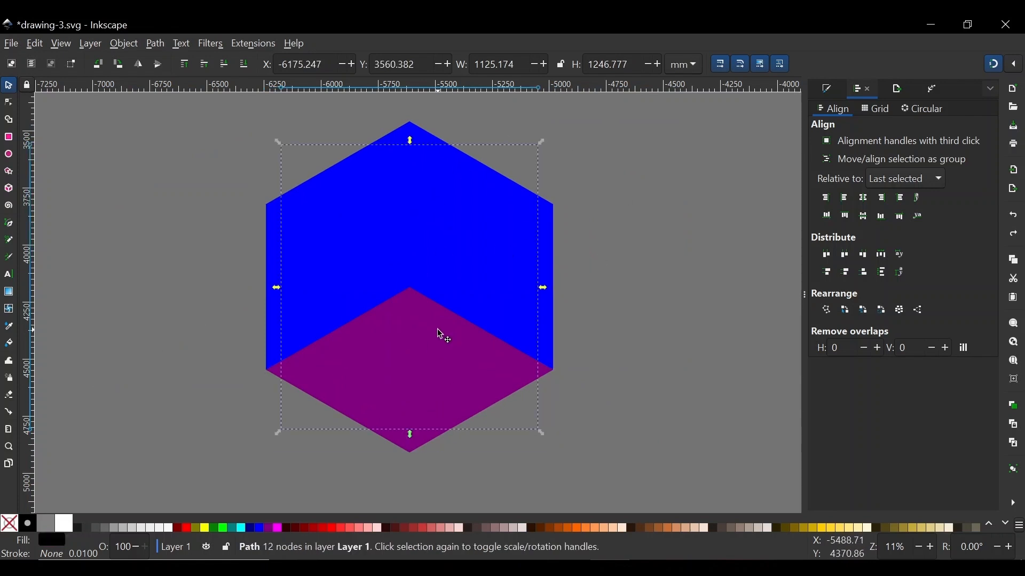
click(187, 65)
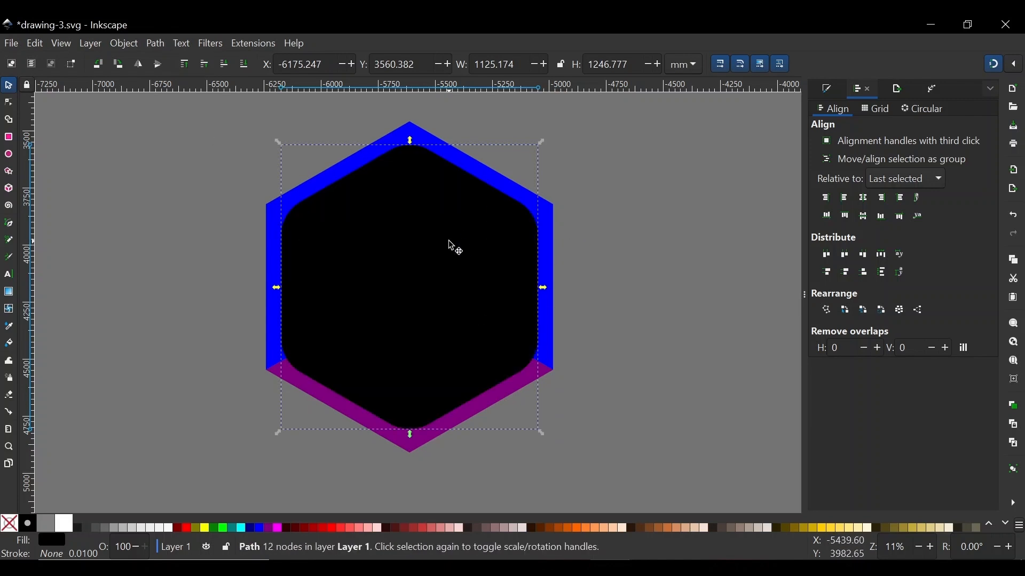
key(Escape)
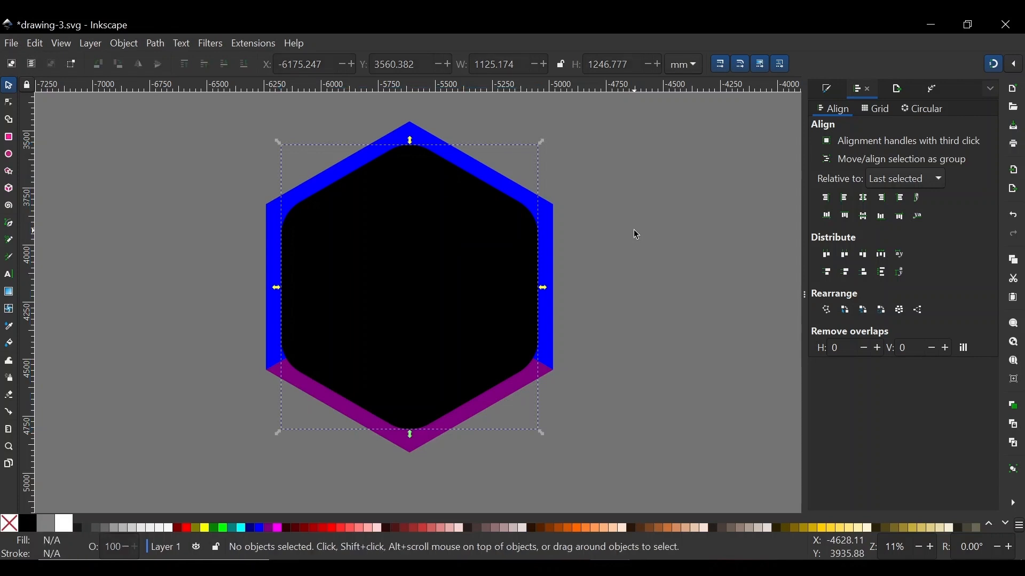
Trim the left and right blue sections to the rounded outline by intersecting each with a copy of the black hexagon.
click(371, 212)
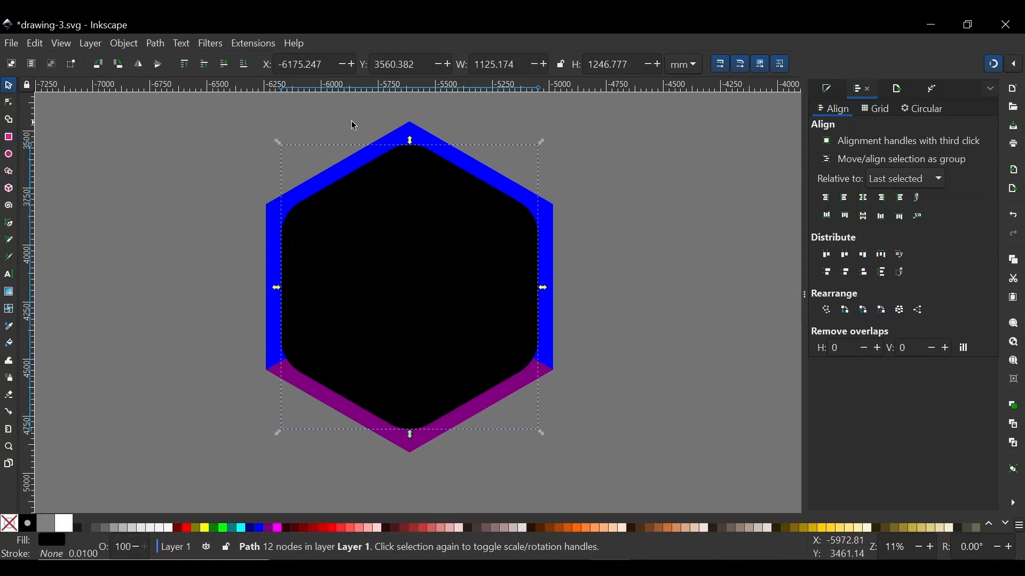
shift+click(278, 202)
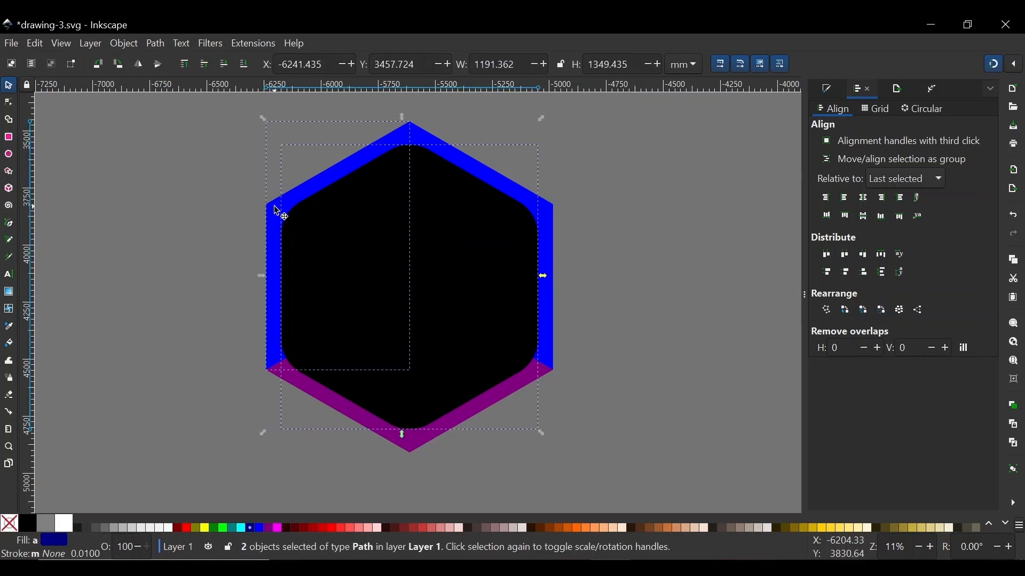
click(156, 45)
click(180, 149)
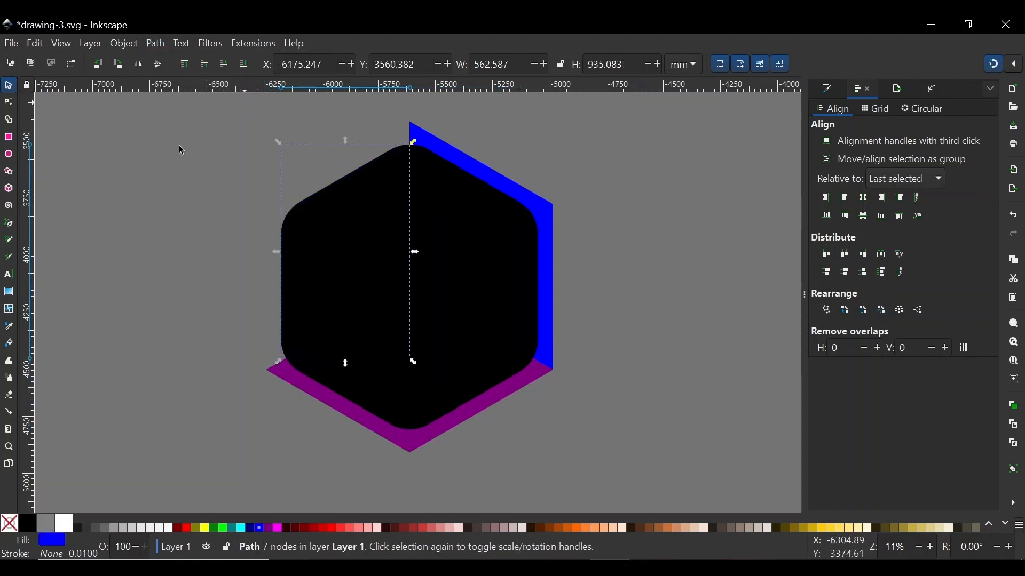
shift+click(452, 243)
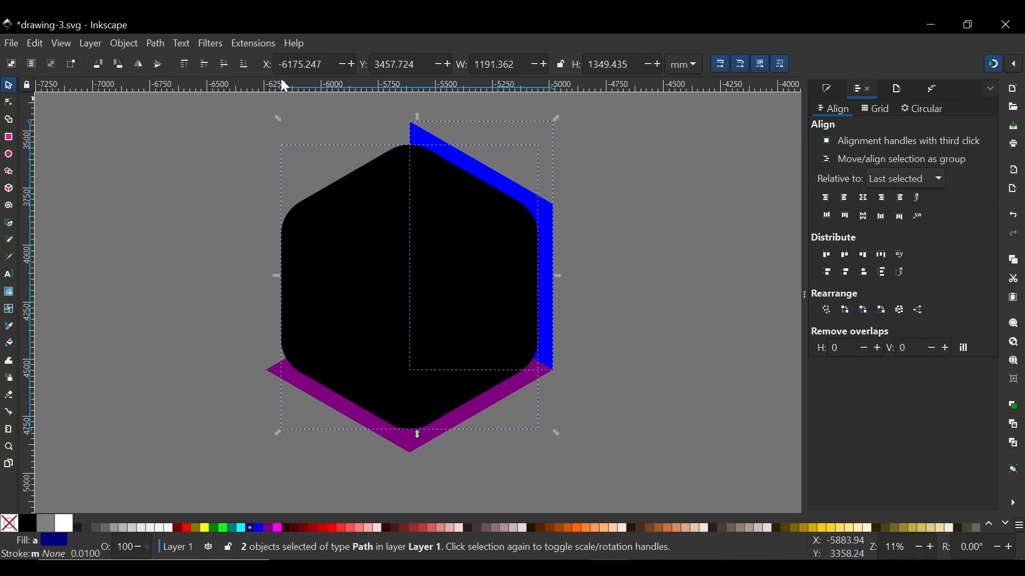
click(154, 43)
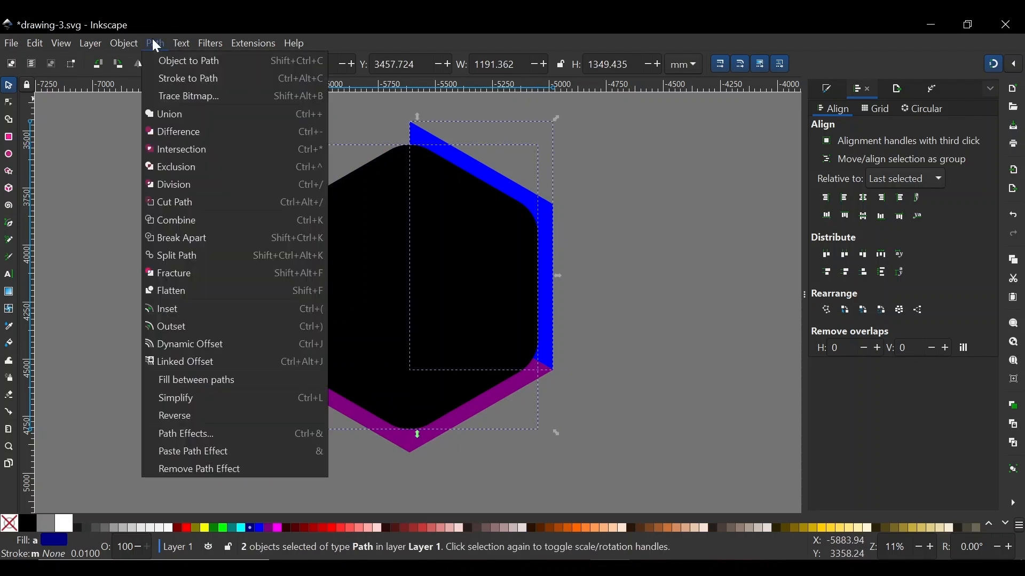
click(179, 144)
Intersect the black rounded hexagon with the purple rhombus to round its lower corners, and clear the selection.
click(457, 260)
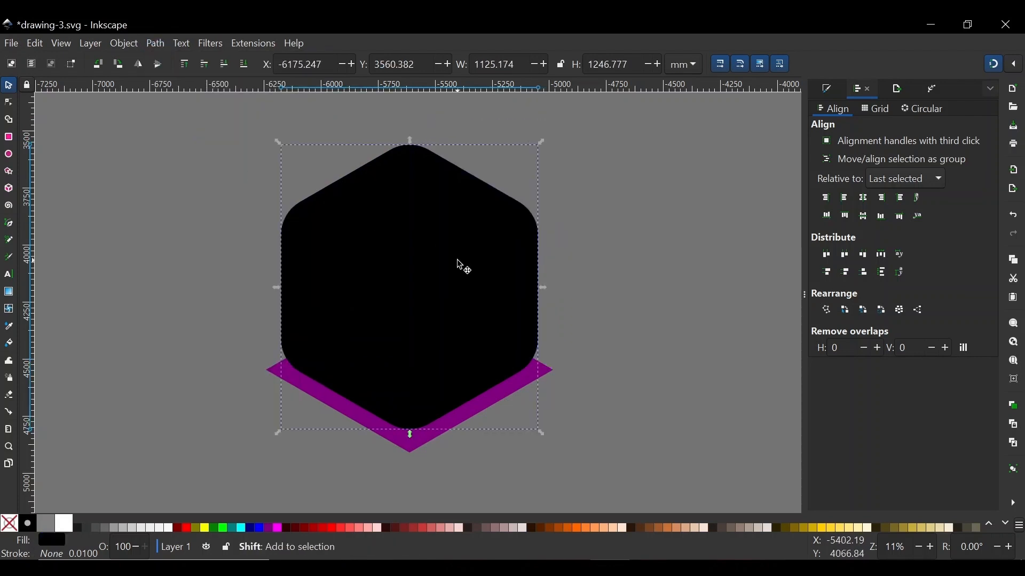
shift+click(415, 446)
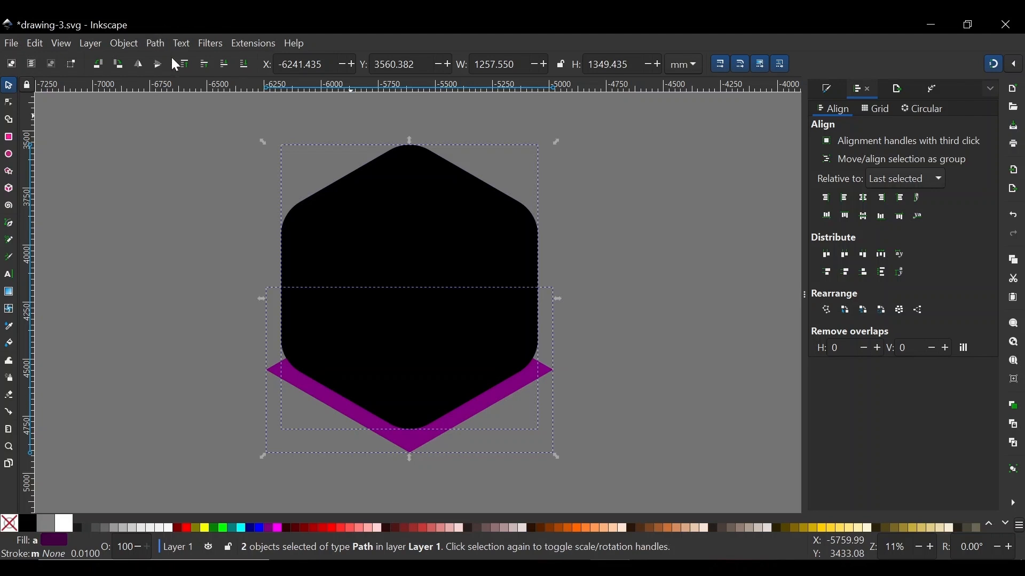
click(155, 43)
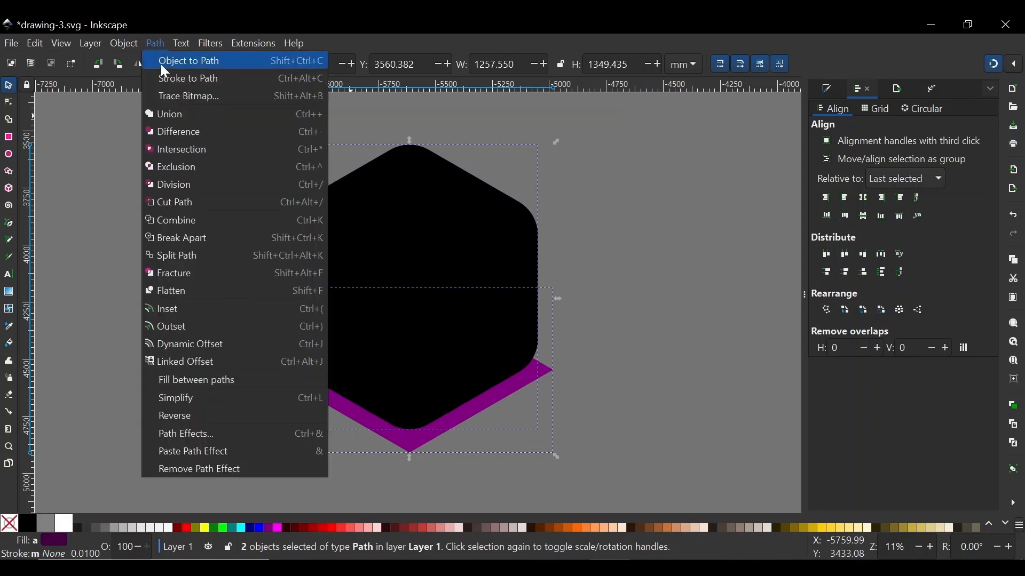
click(182, 150)
click(683, 274)
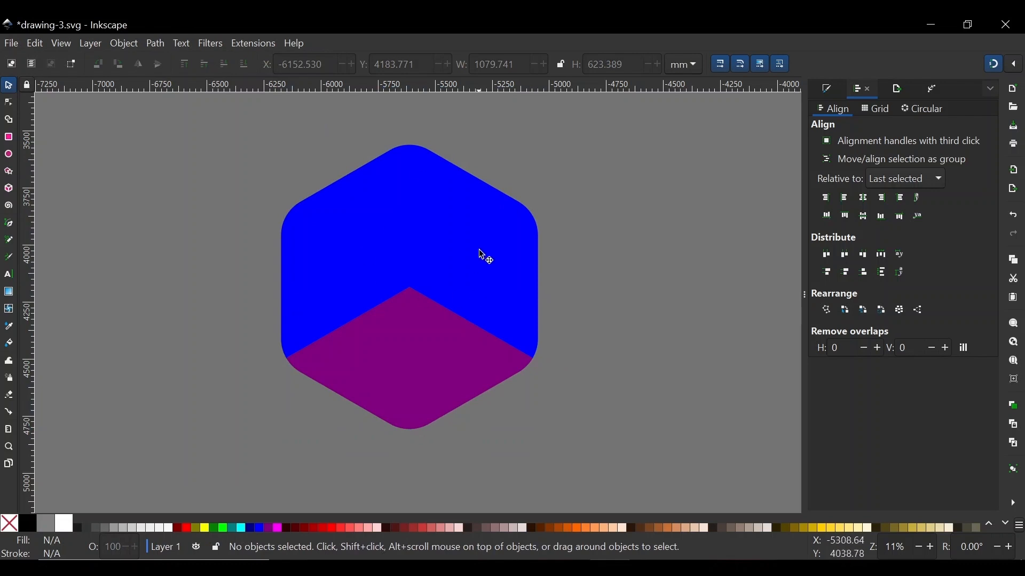
Move the three rounded sections apart to check the trimmed pieces, and undo the moves.
click(491, 244)
drag(491, 243, 614, 229)
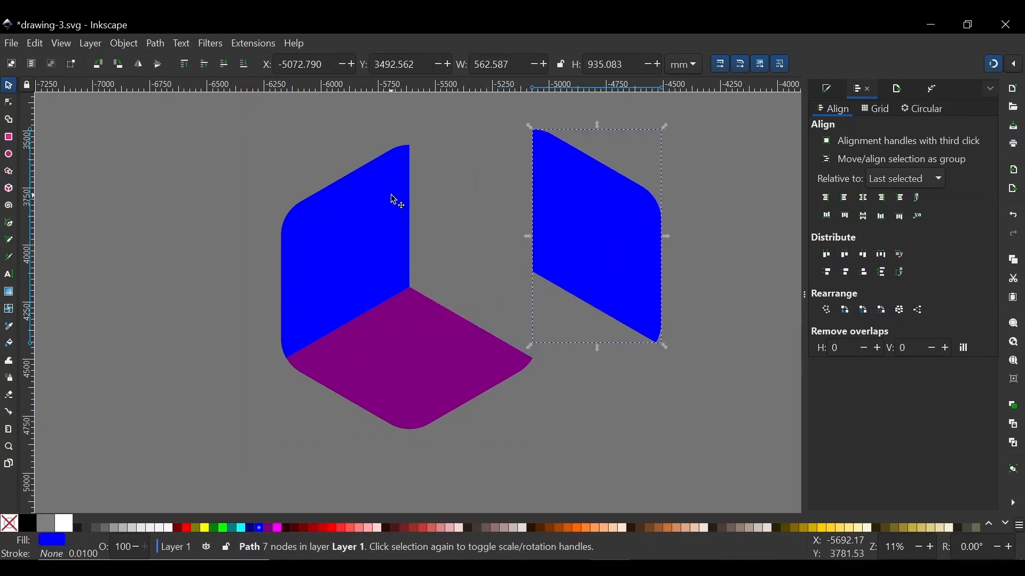
drag(394, 201, 292, 194)
drag(425, 349, 447, 375)
key(ctrl+z)
key(ctrl+z)
key(ctrl+z)
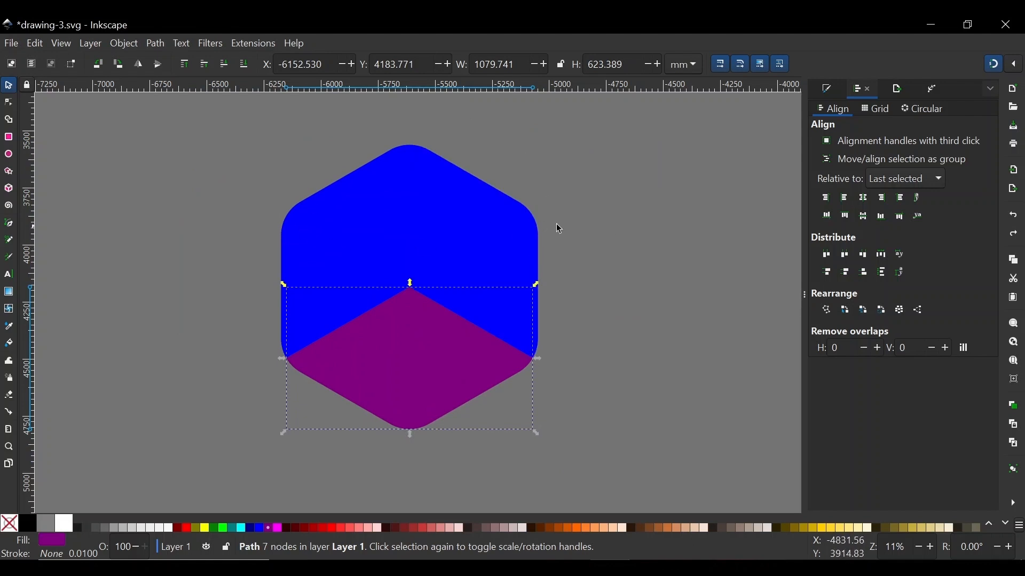
Draw a small upright hexagon about 429 mm wide and 496 mm high, fill it dark red, and move it right of the rounded hexagon.
click(343, 236)
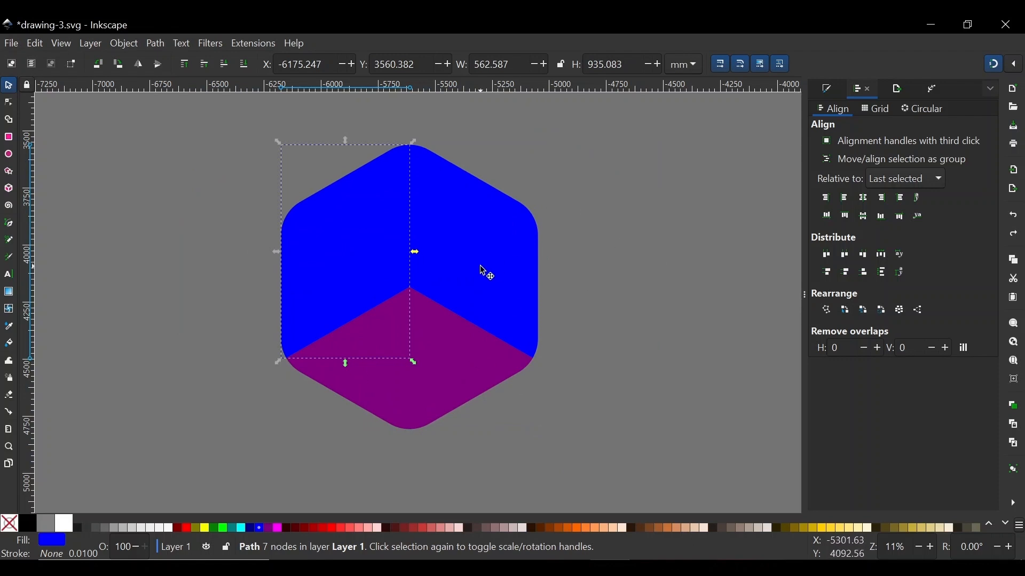
click(9, 174)
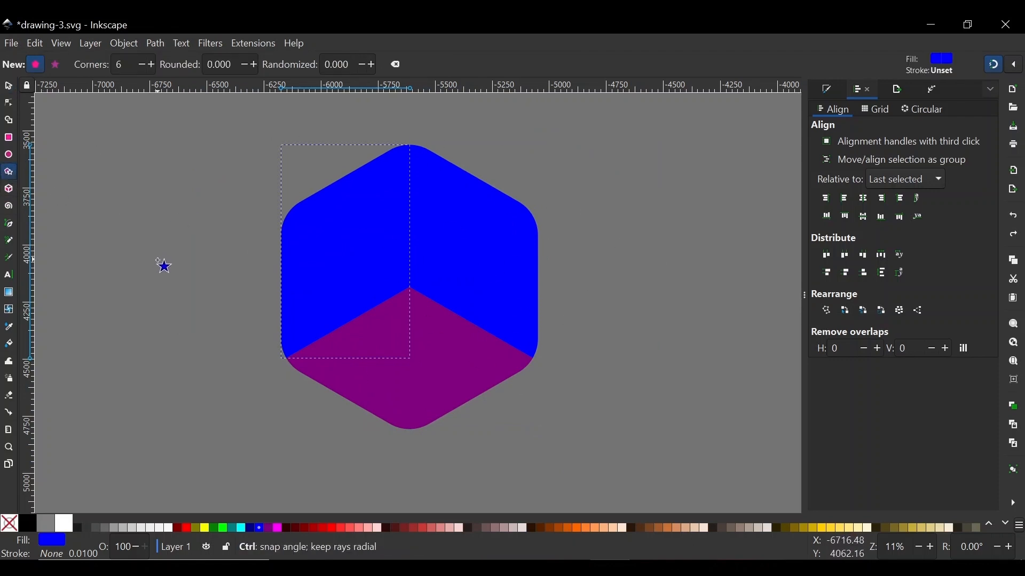
mouse_move(159, 261)
mouse_down()
mouse_move(219, 297)
mouse_move(208, 290)
mouse_up()
click(7, 87)
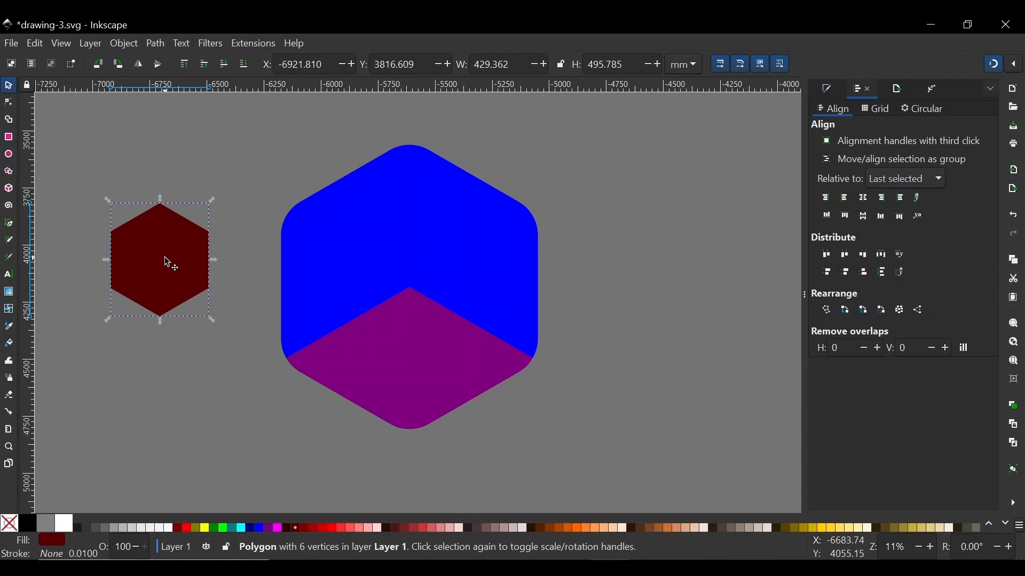
drag(168, 263, 682, 244)
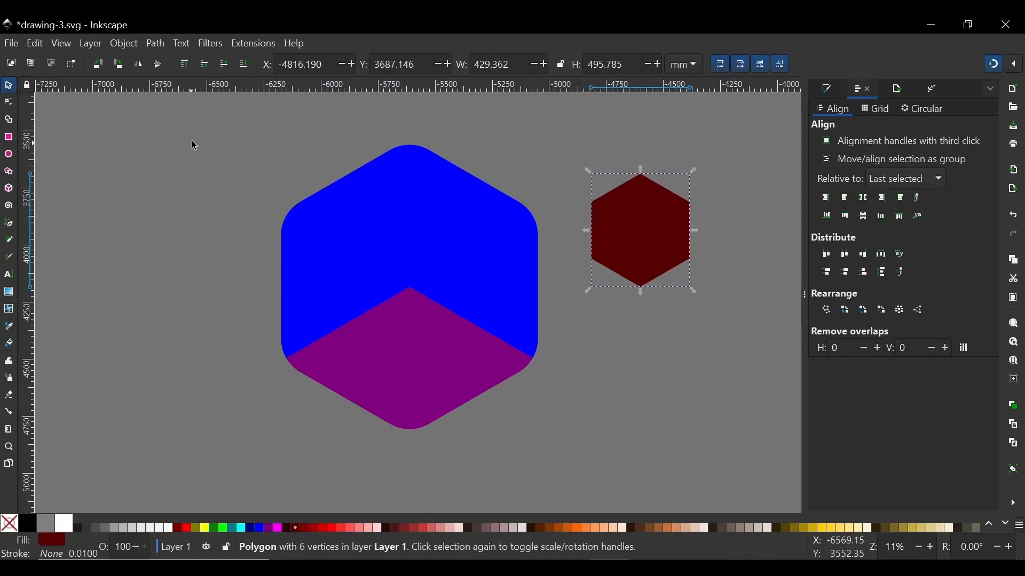
Group the three rounded sections, center the group on the small dark red hexagon horizontally and vertically, and move both to mid-canvas.
drag(192, 140, 563, 465)
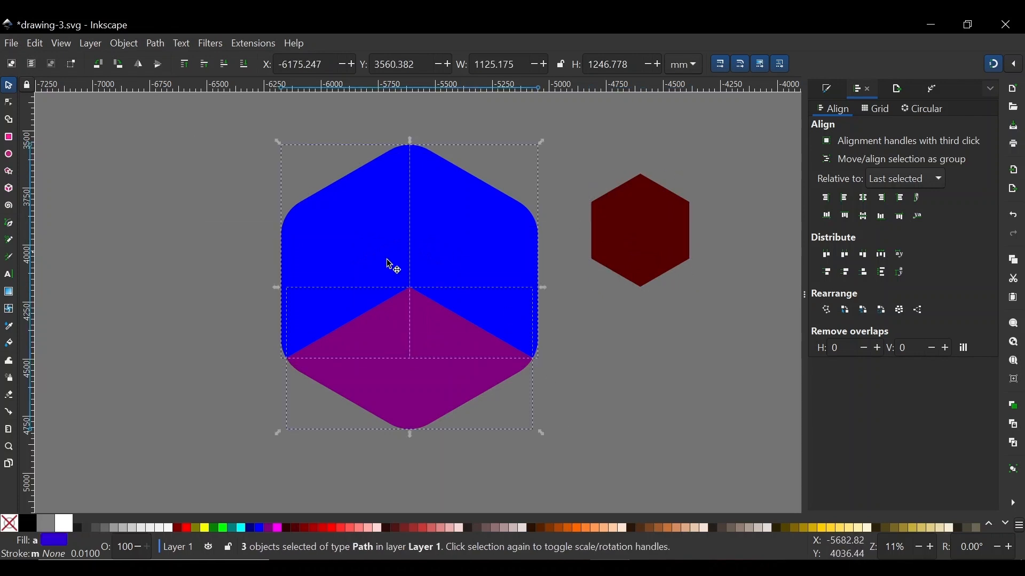
key(ctrl+g)
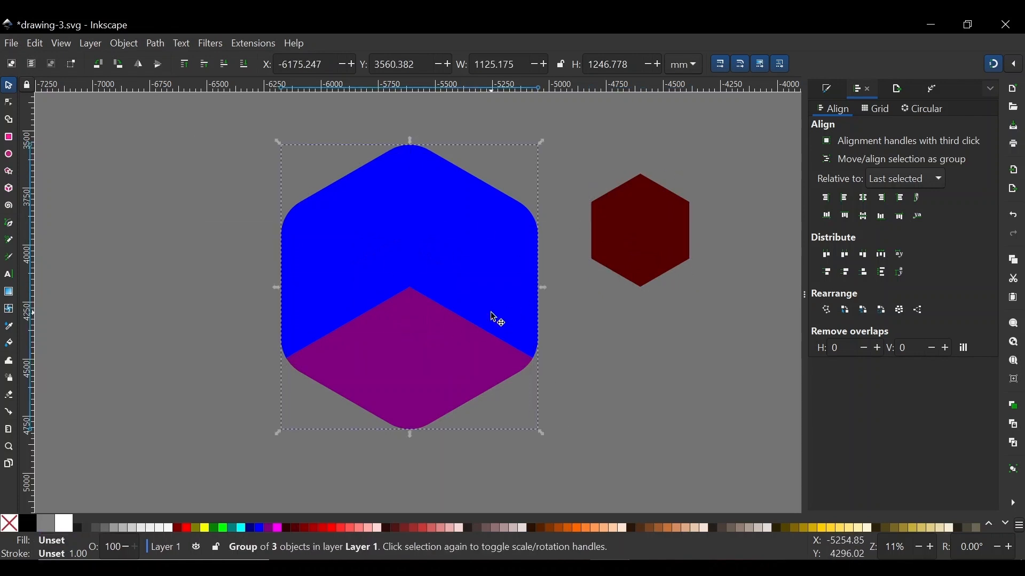
shift+click(613, 259)
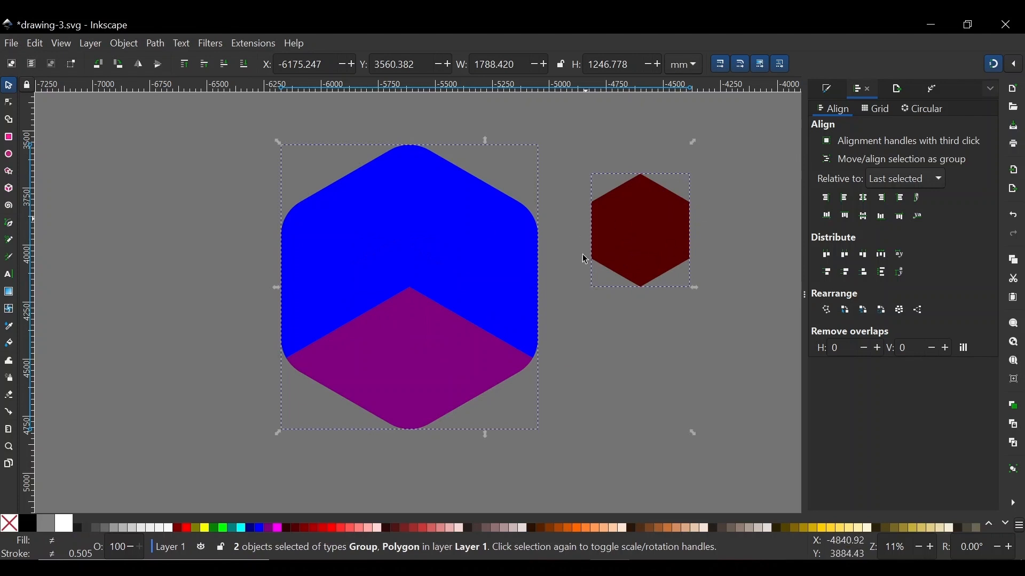
click(854, 196)
click(863, 214)
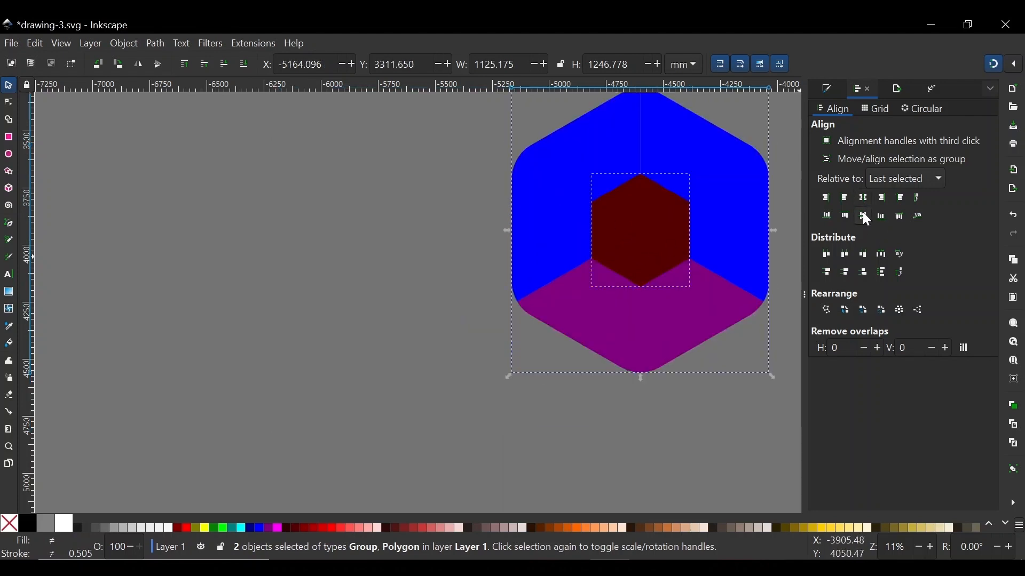
drag(658, 220, 449, 272)
click(633, 248)
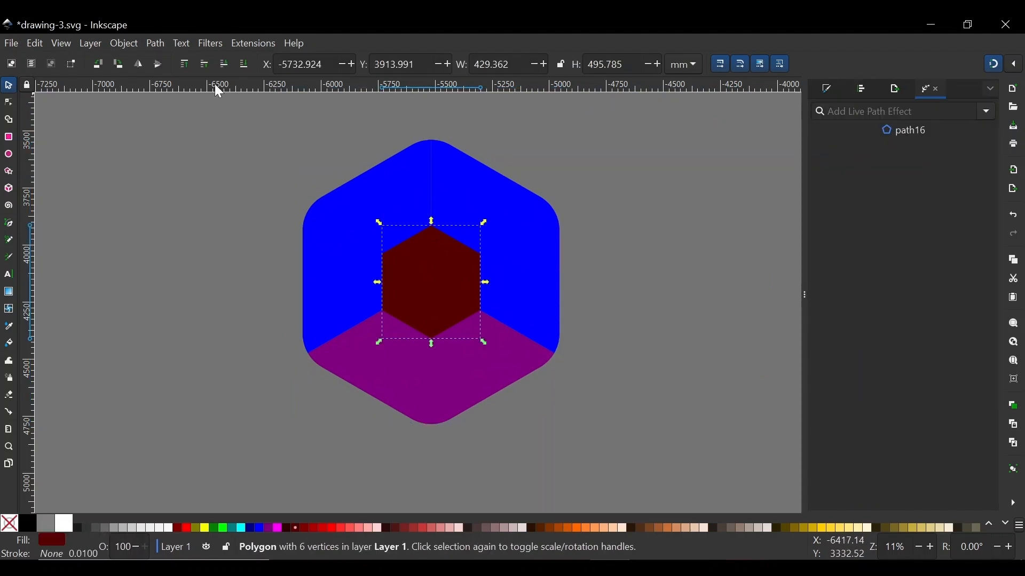
Convert the small dark red hexagon to a path and add a Corners path effect to it.
click(160, 40)
click(171, 61)
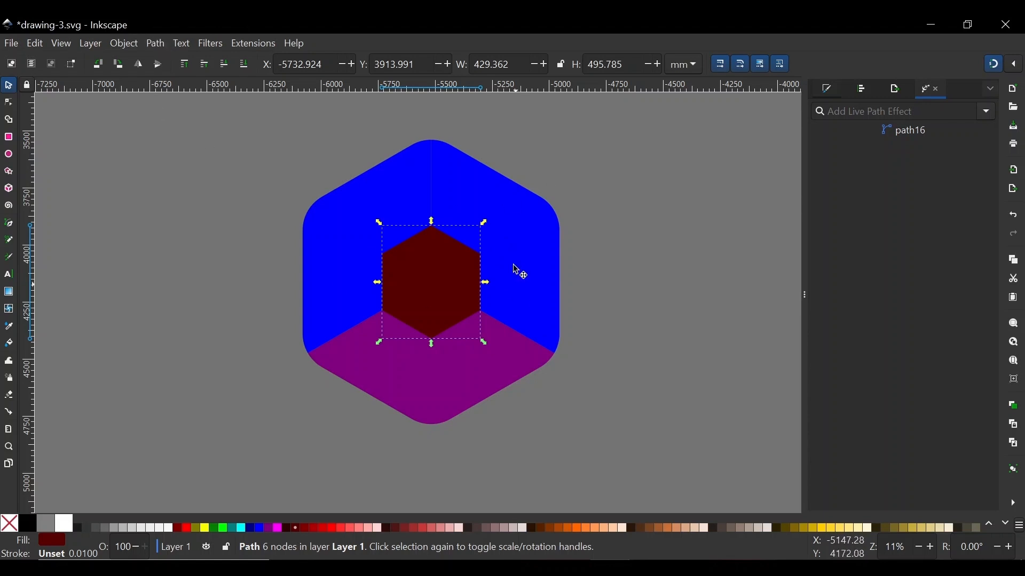
click(986, 112)
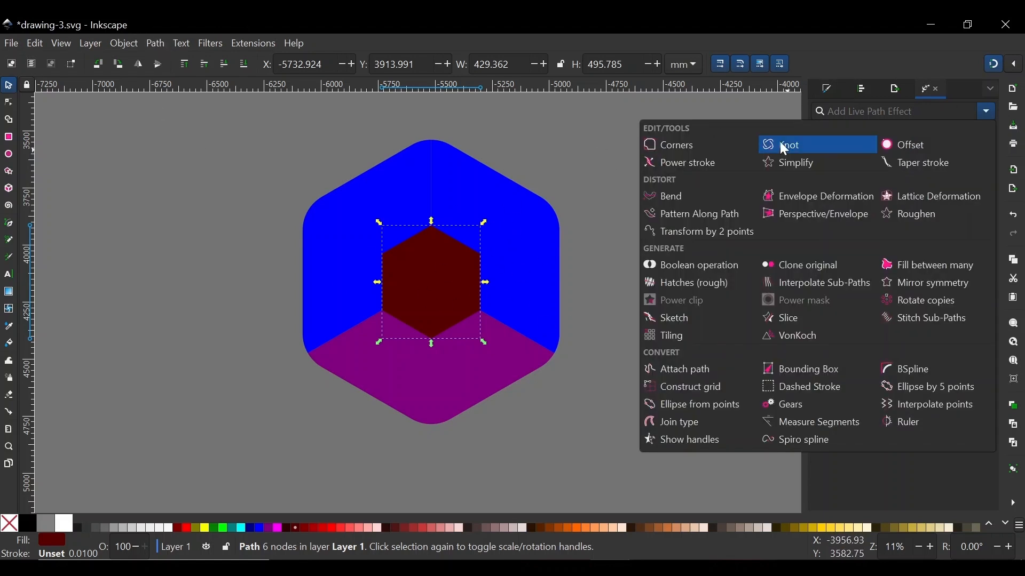
click(679, 150)
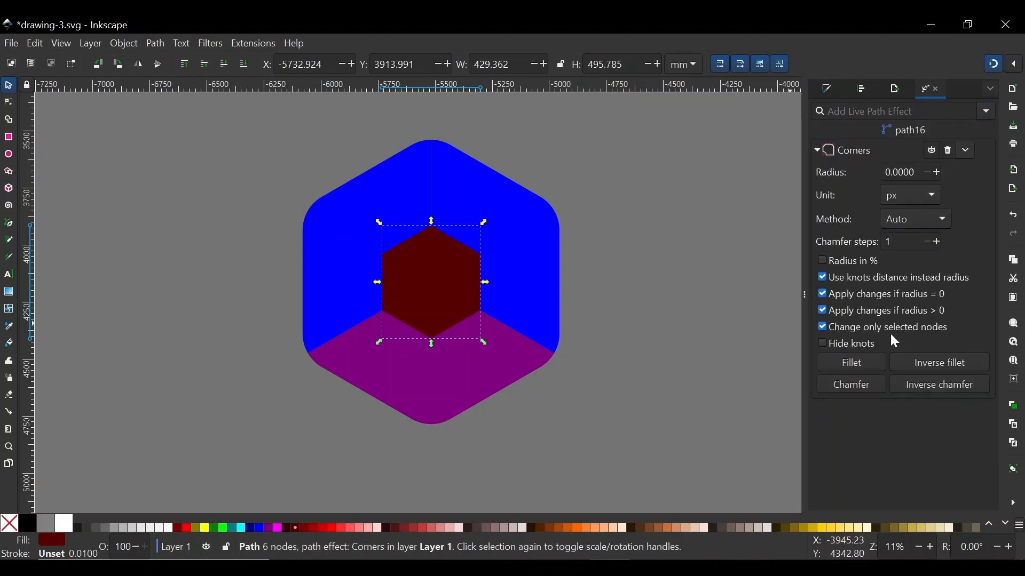
Round the small hexagon's top, lower-left and lower-right corners with a Corners radius of 370 px.
key(n)
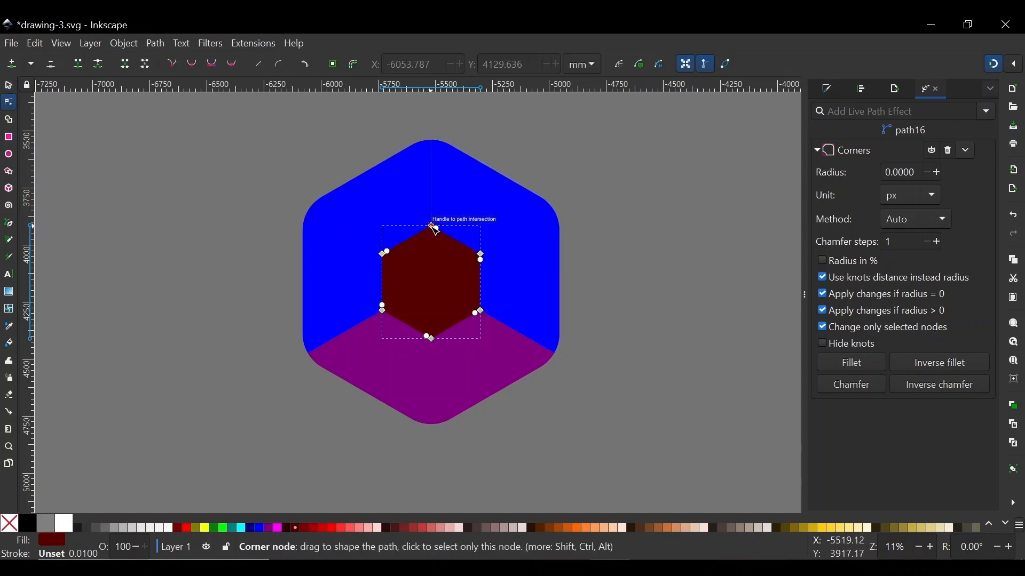
click(433, 227)
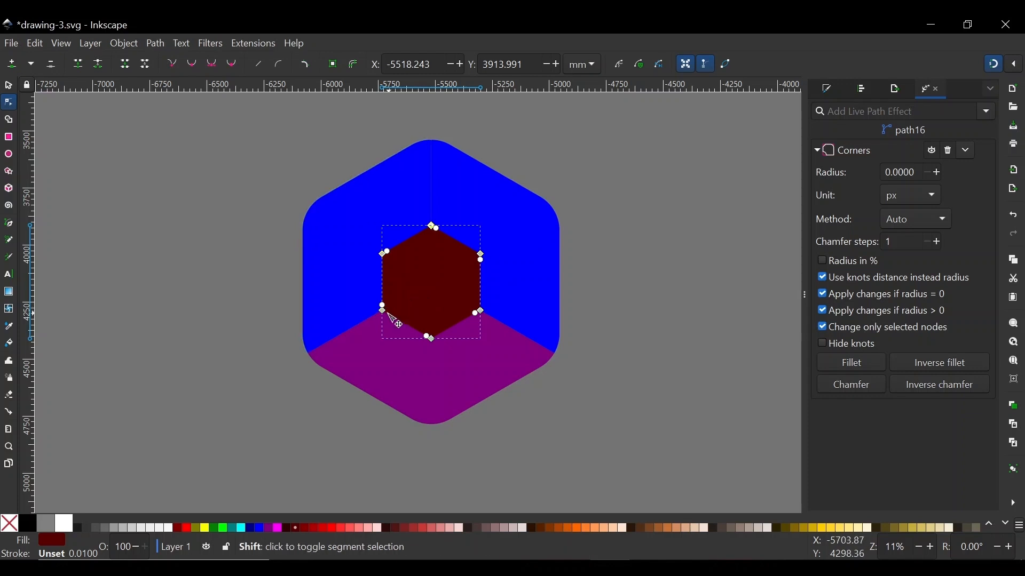
shift+click(384, 313)
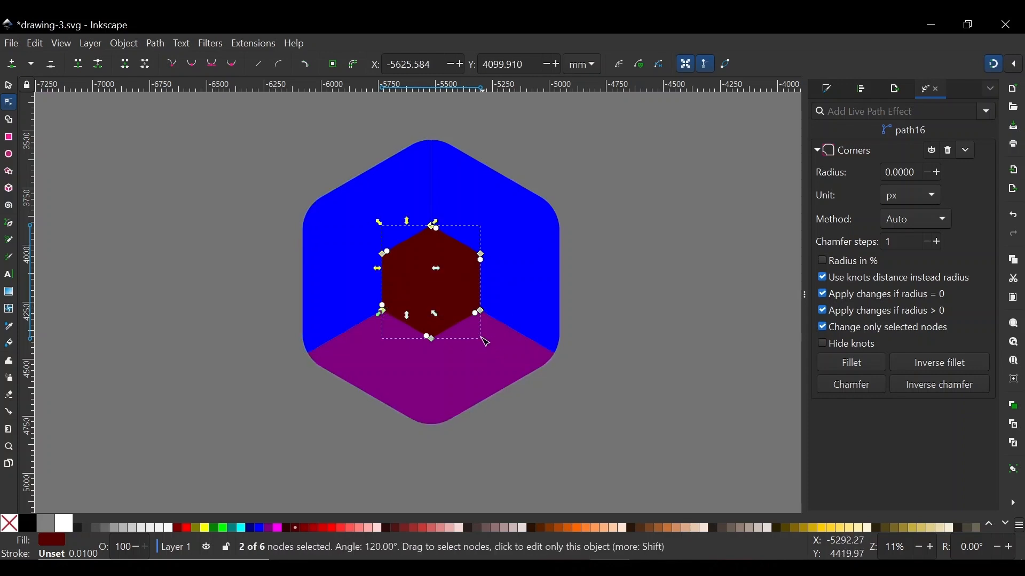
shift+click(483, 314)
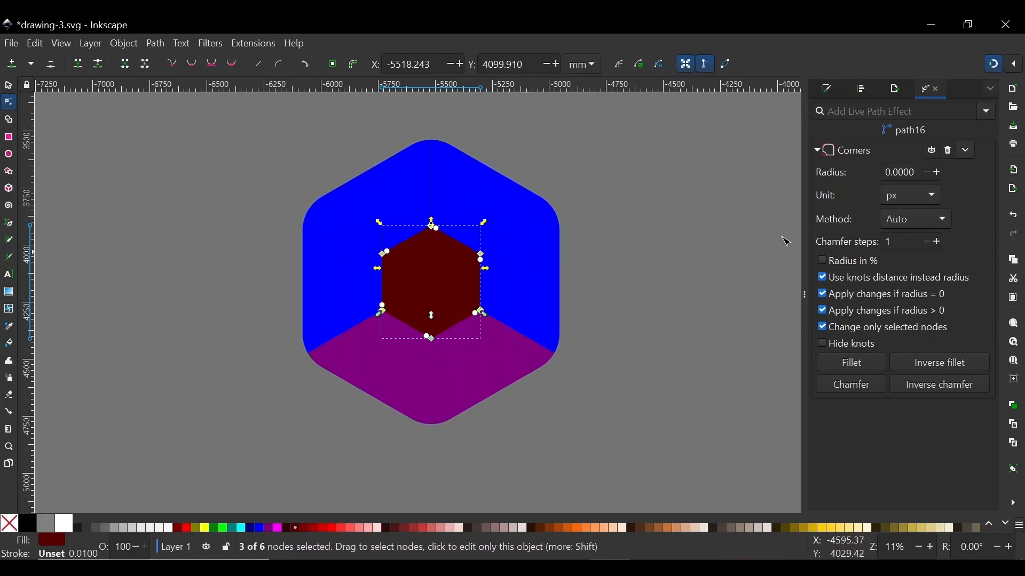
double_click(893, 172)
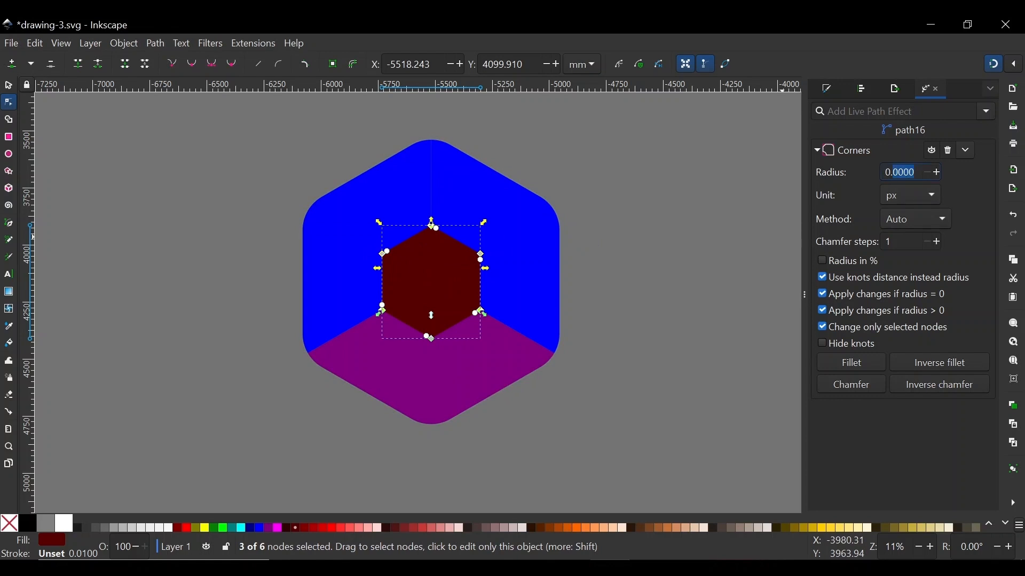
key(BackSpace)
key(BackSpace)
text(370)
key(Return)
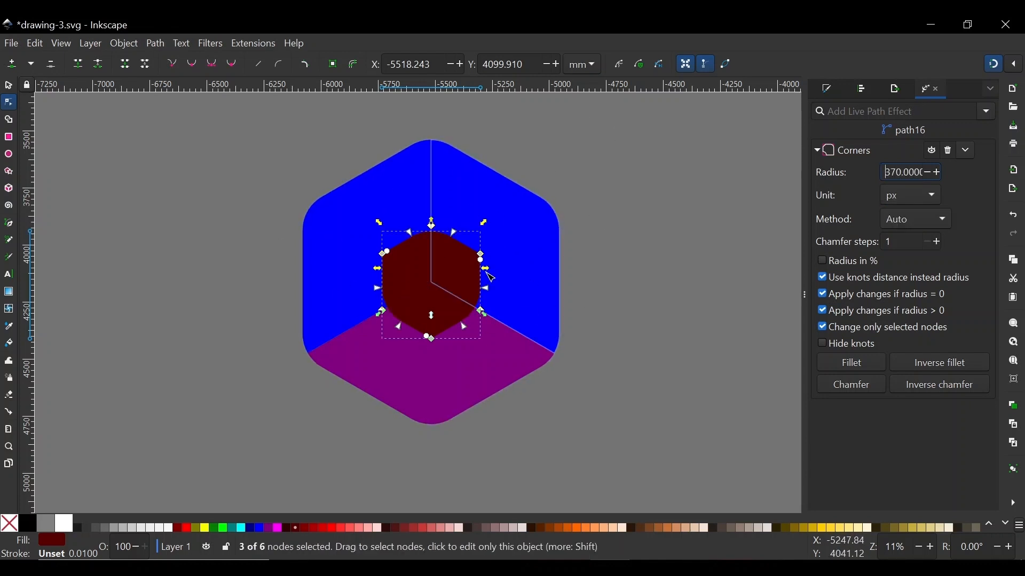
Convert the small hexagon with its Corners effect into a plain path, and clear the selection.
click(156, 43)
click(169, 59)
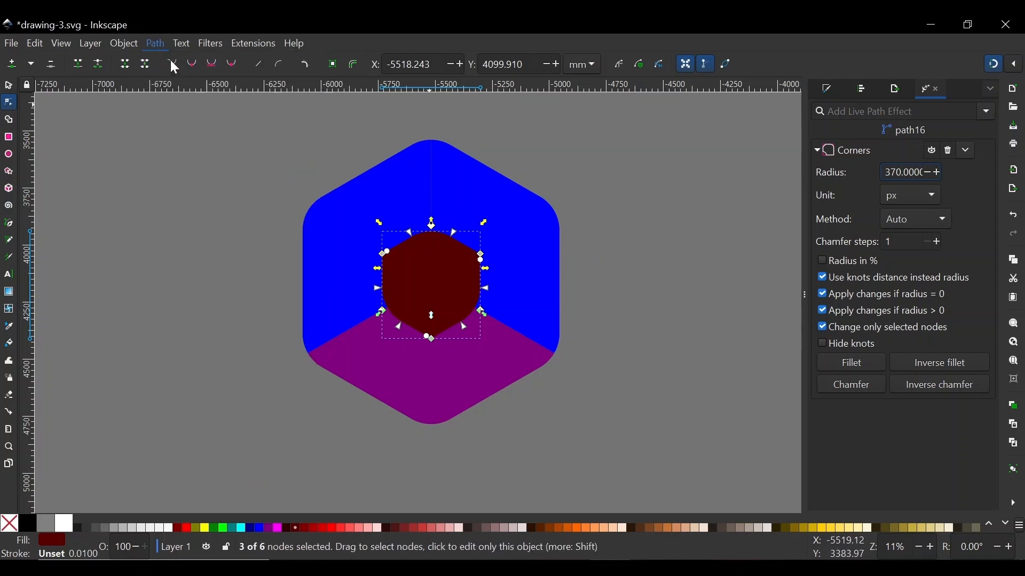
click(11, 85)
click(659, 255)
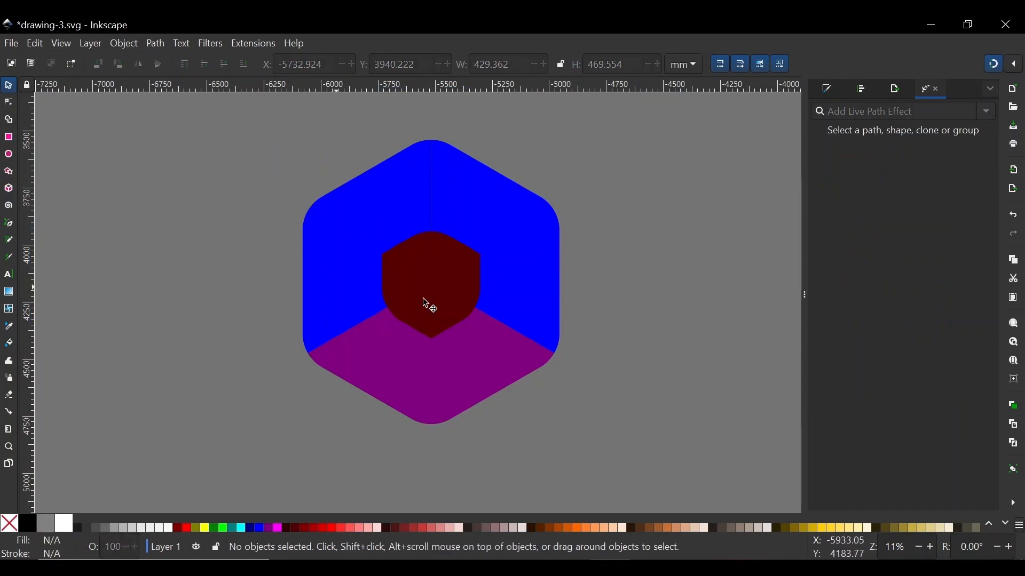
click(417, 281)
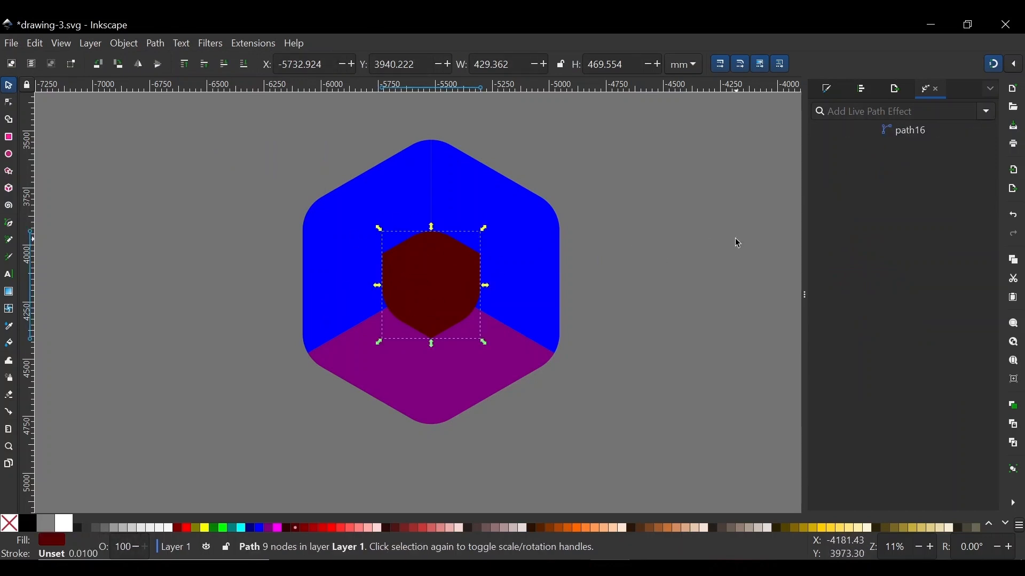
click(693, 265)
Draw a closed four-node shape about 215 mm wide and 499 mm high between the outer top and the small hexagon's upper-left edge, and fill it olive.
ctrl+scroll(425, 262, up, 2)
scroll(426, 262, up, 3)
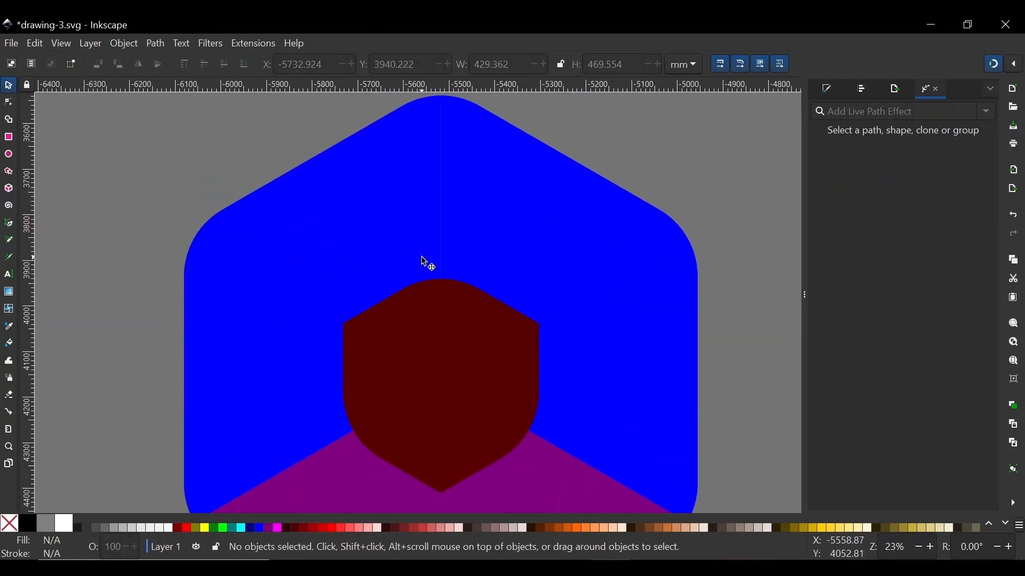
key(b)
scroll(426, 262, up, 2)
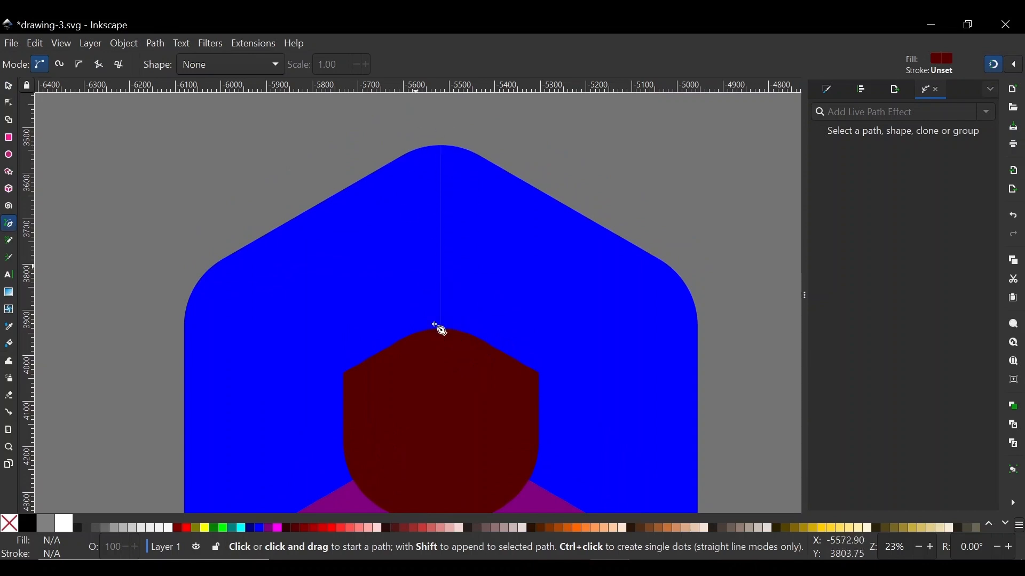
click(443, 145)
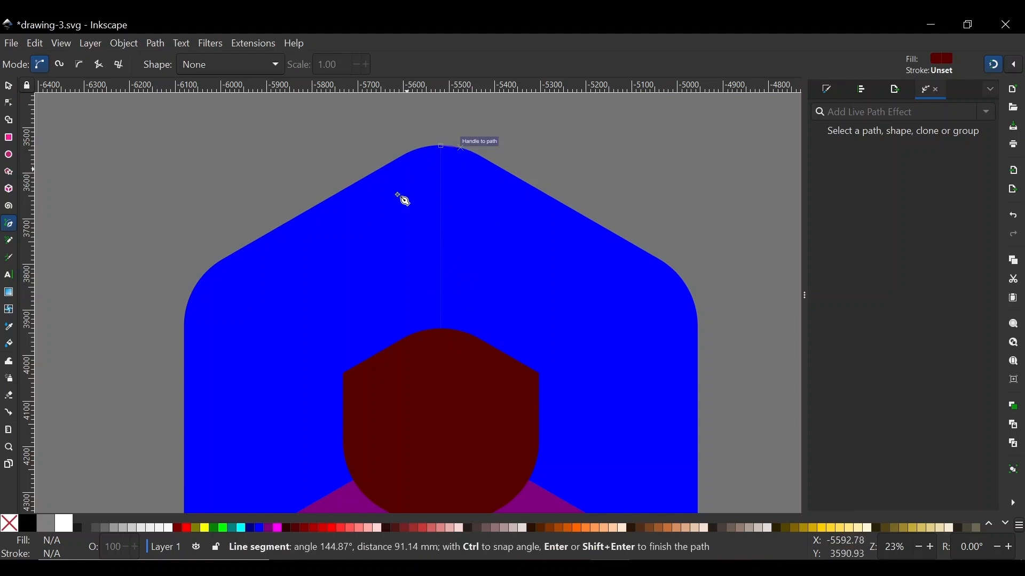
click(441, 329)
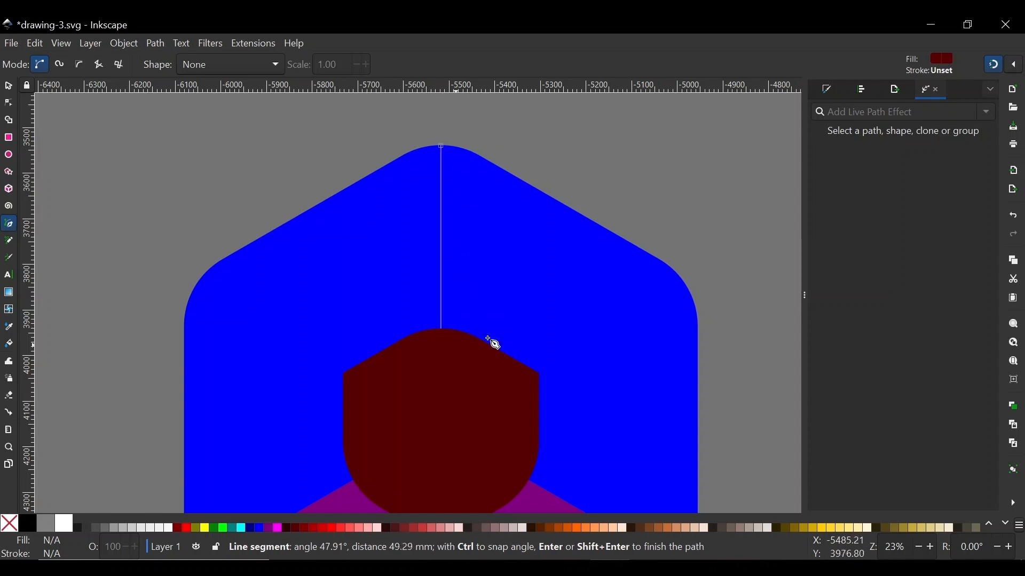
click(344, 375)
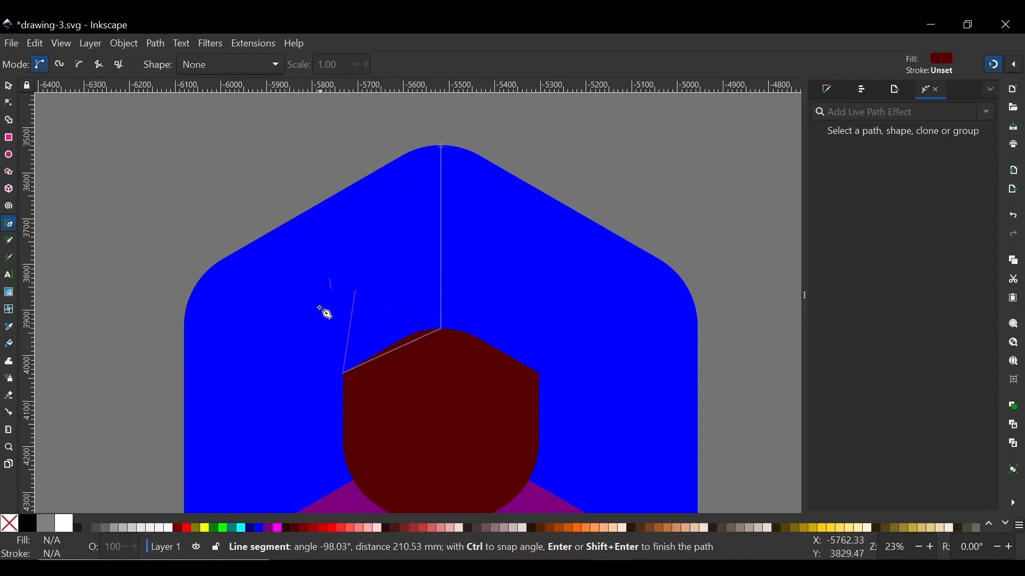
click(344, 243)
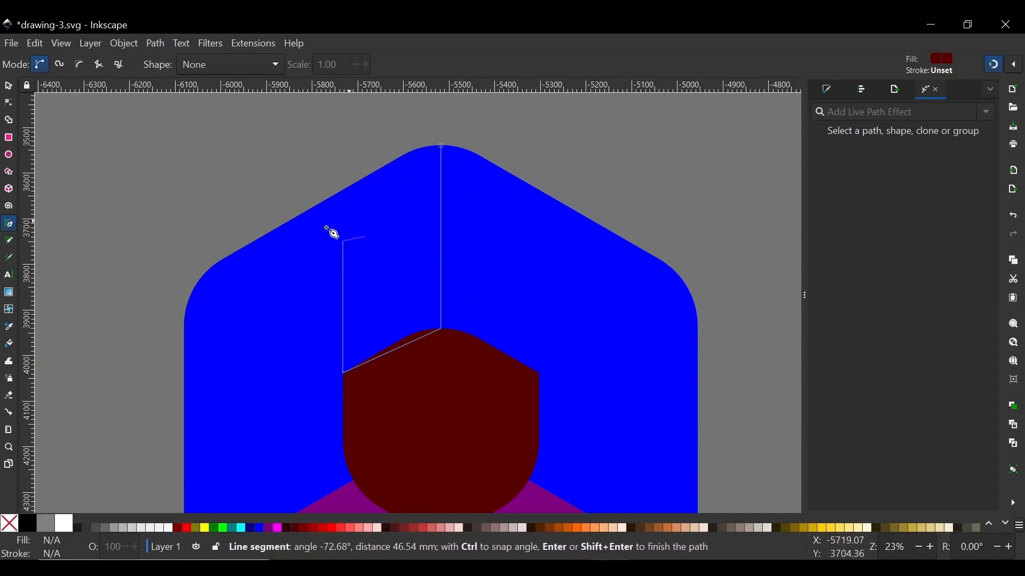
click(441, 146)
click(9, 87)
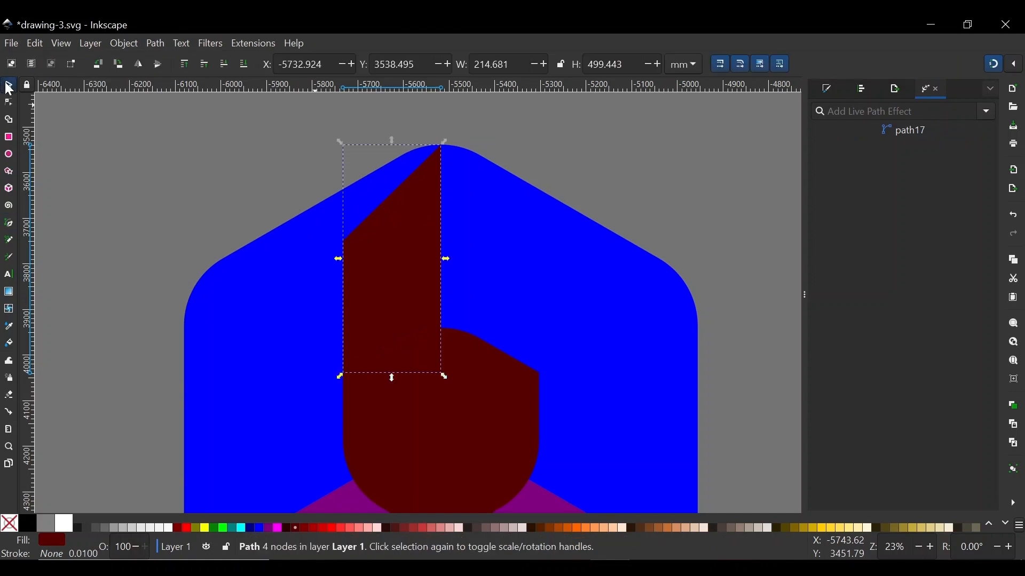
click(196, 527)
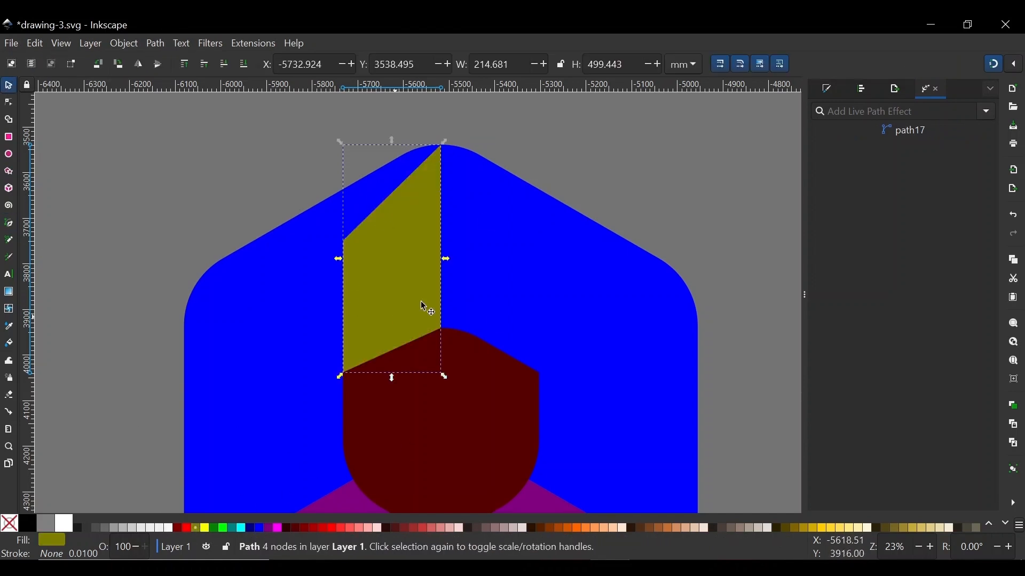
Bend the olive shape's slanted upper edge outward into a curve past the blue outline.
ctrl+scroll(357, 315, up, 2)
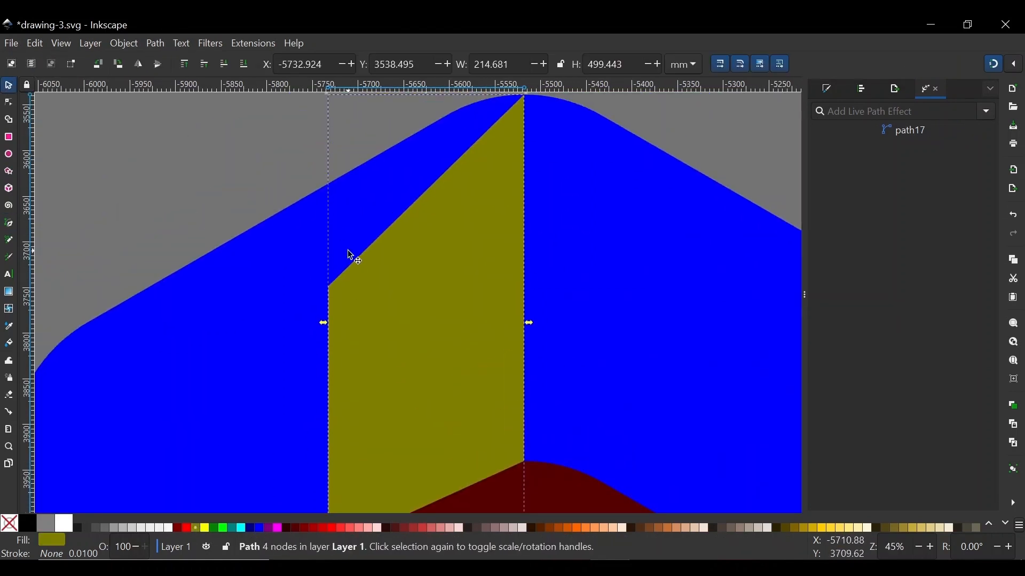
key(n)
scroll(350, 255, down, 3)
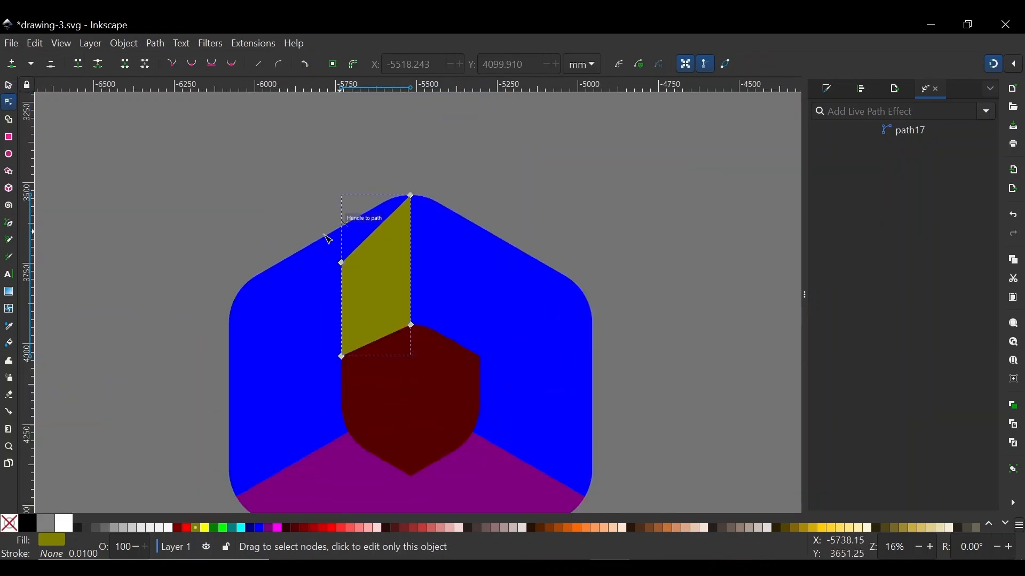
ctrl+scroll(347, 236, up, 2)
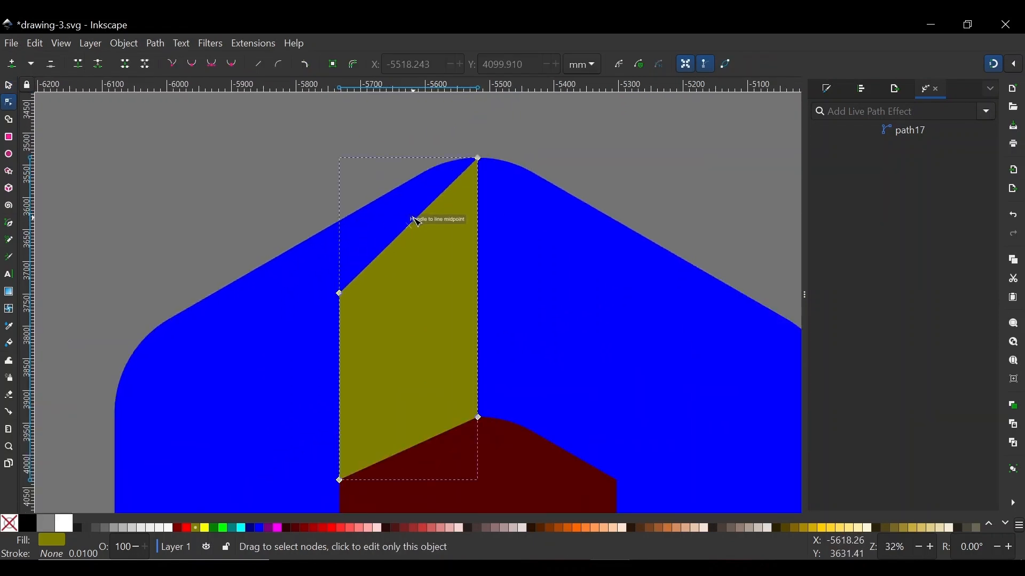
drag(418, 213, 375, 188)
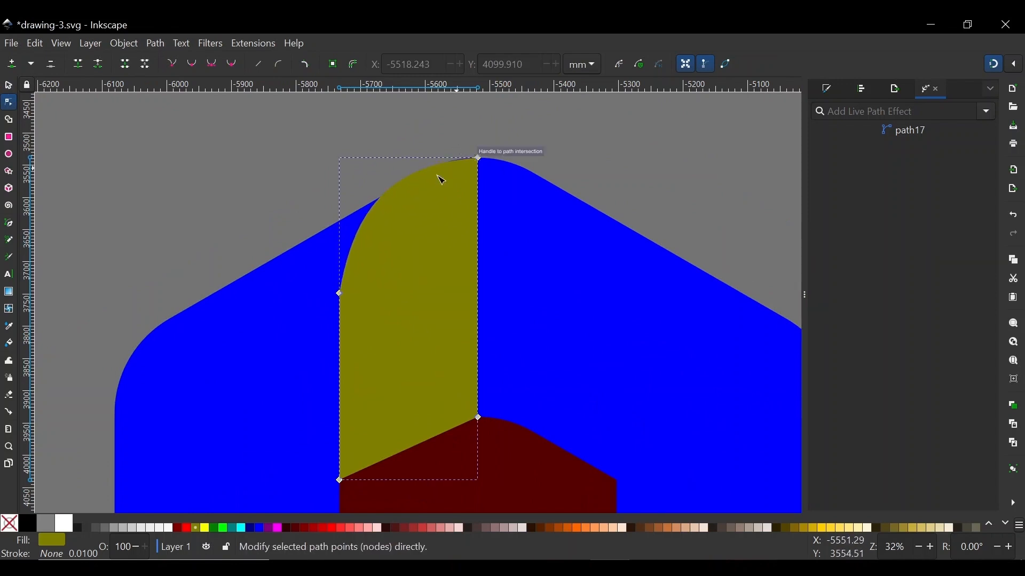
Align the curve's handle at the top node horizontally and its handle at the left node vertically.
drag(443, 140, 554, 211)
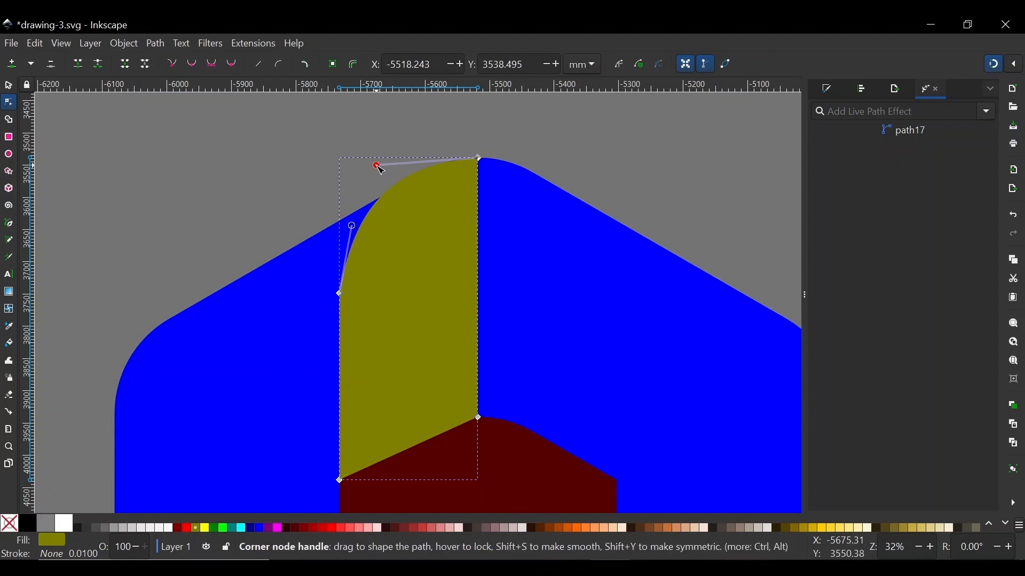
mouse_move(378, 167)
mouse_down()
mouse_move(391, 158)
mouse_move(366, 158)
mouse_move(405, 138)
mouse_move(385, 158)
mouse_up()
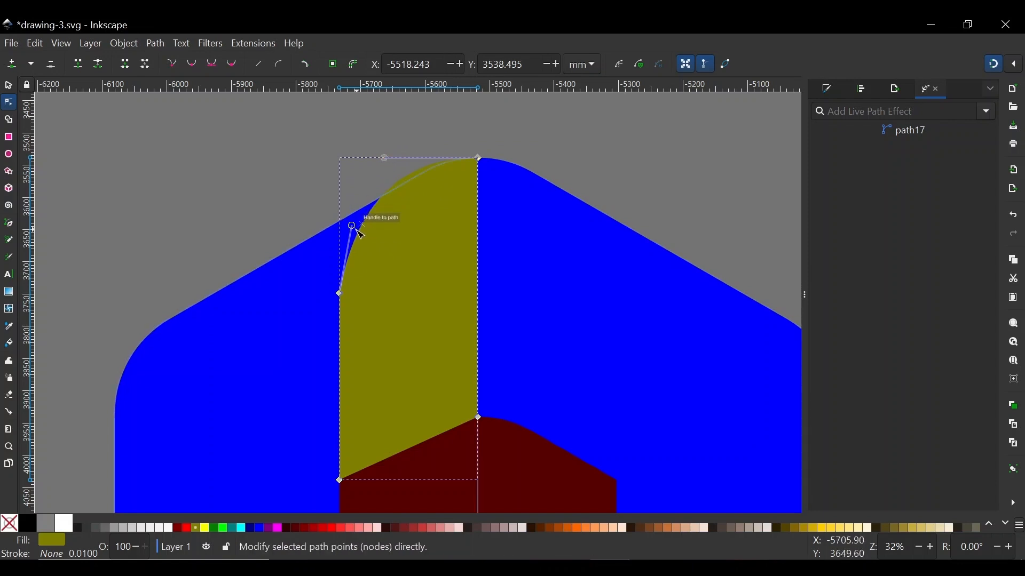
mouse_move(353, 228)
mouse_down()
mouse_move(342, 203)
mouse_move(342, 233)
mouse_up()
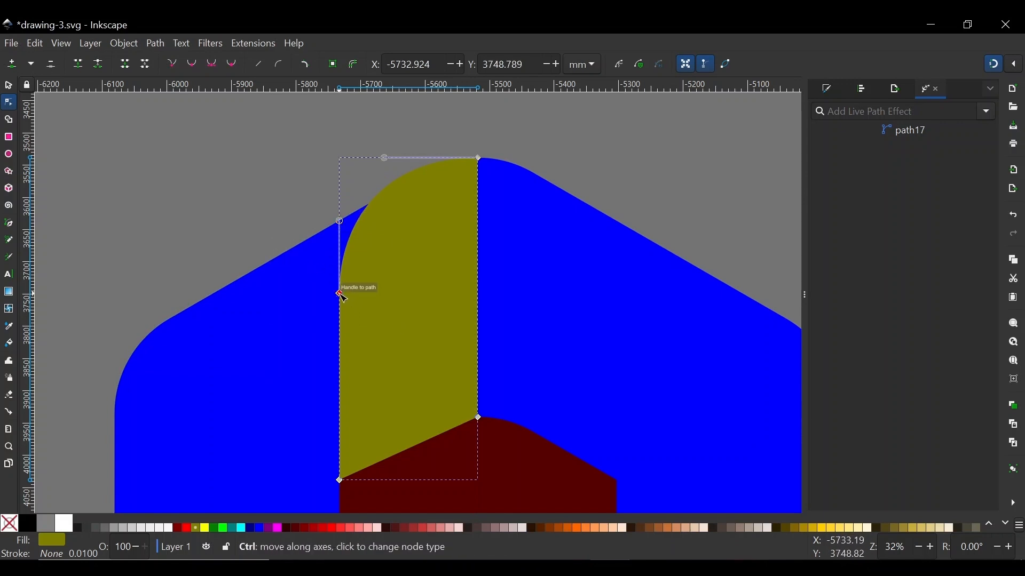
Move the curve's left node straight down to about Y 3807 mm, and lengthen the top node's horizontal handle to about 153 mm.
drag(340, 294, 340, 332)
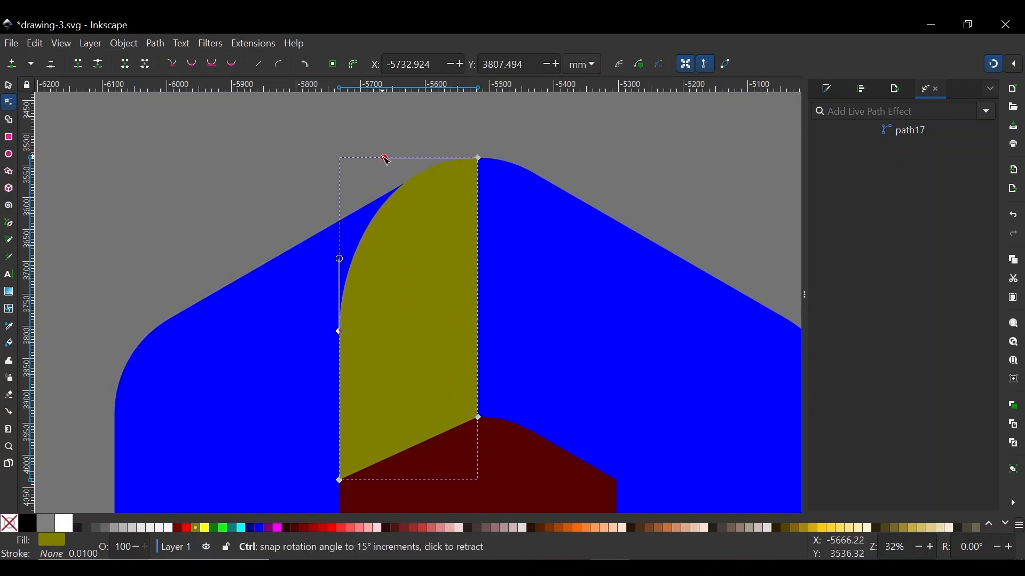
mouse_move(382, 158)
mouse_down()
mouse_move(369, 159)
mouse_move(383, 161)
mouse_up()
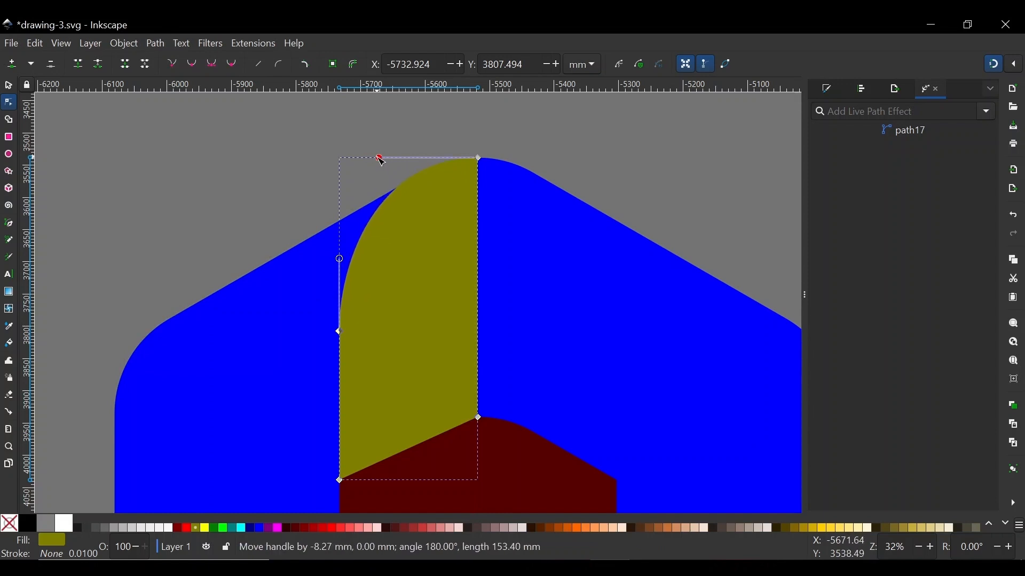
ctrl+scroll(466, 153, up, 3)
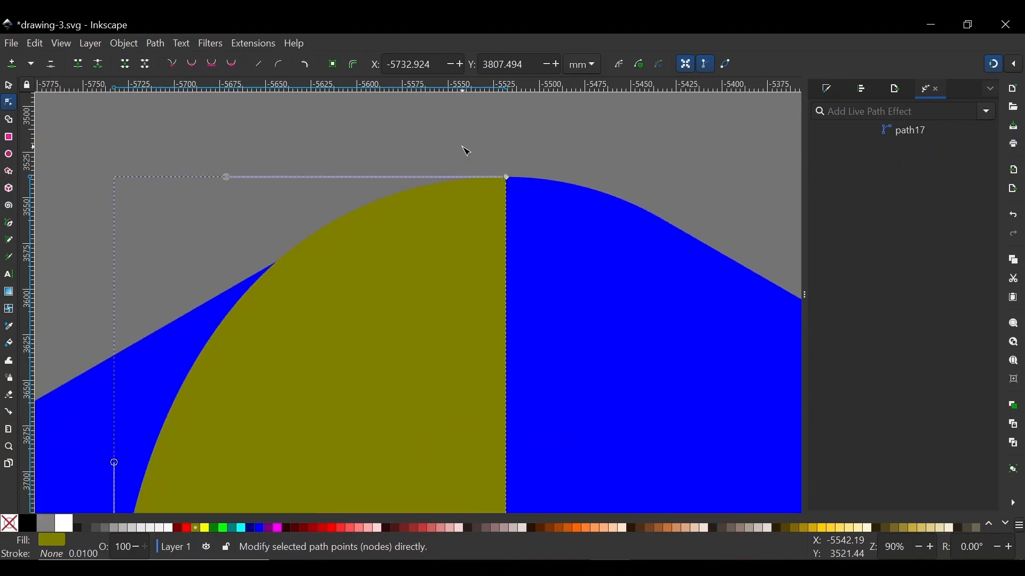
Shorten the olive curve's horizontal handle at the top node to about 140 mm, fitting the curve to the blue outline's rounded corner.
ctrl+scroll(511, 169, up, 4)
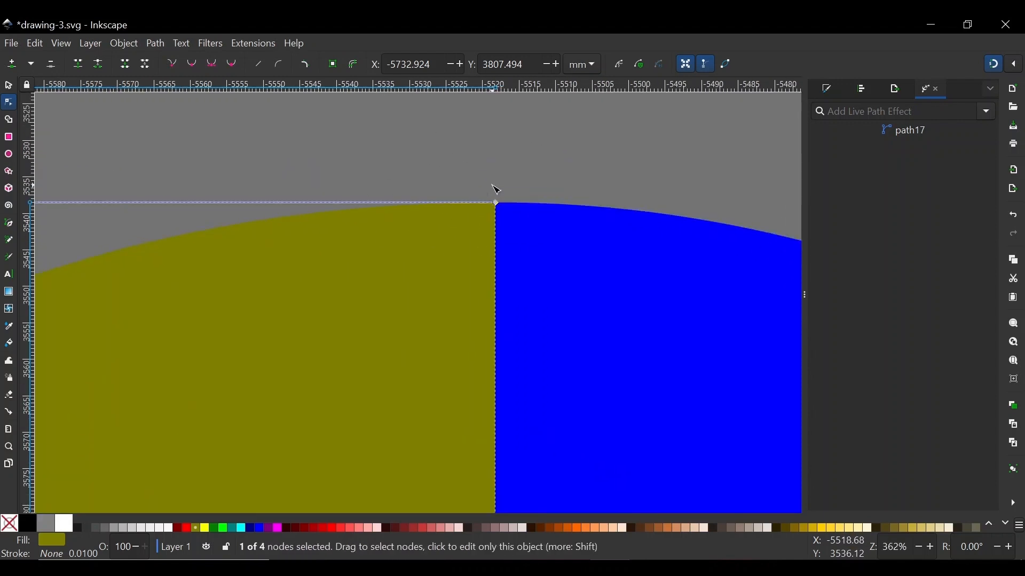
ctrl+scroll(496, 190, down, 9)
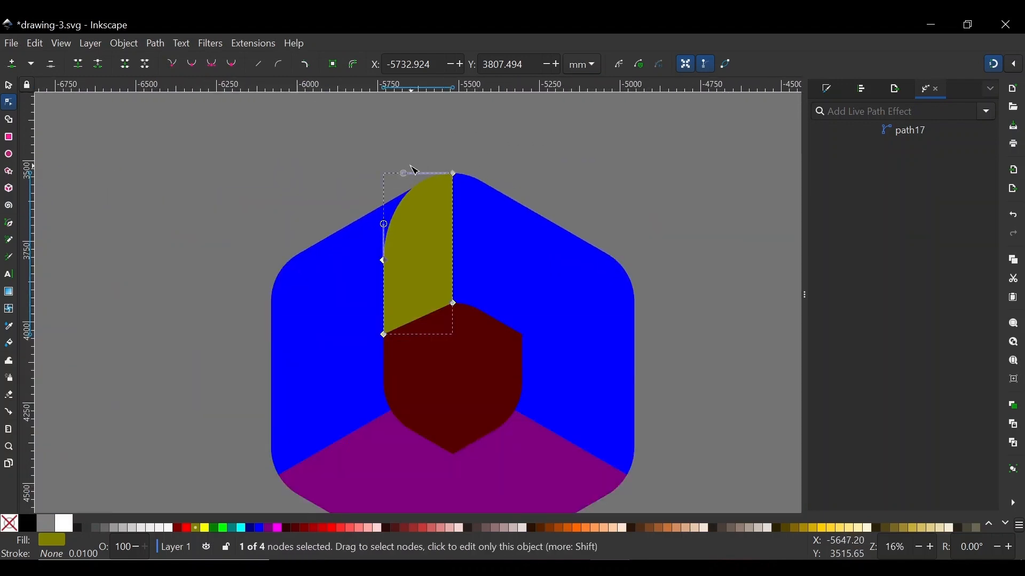
drag(406, 178, 413, 173)
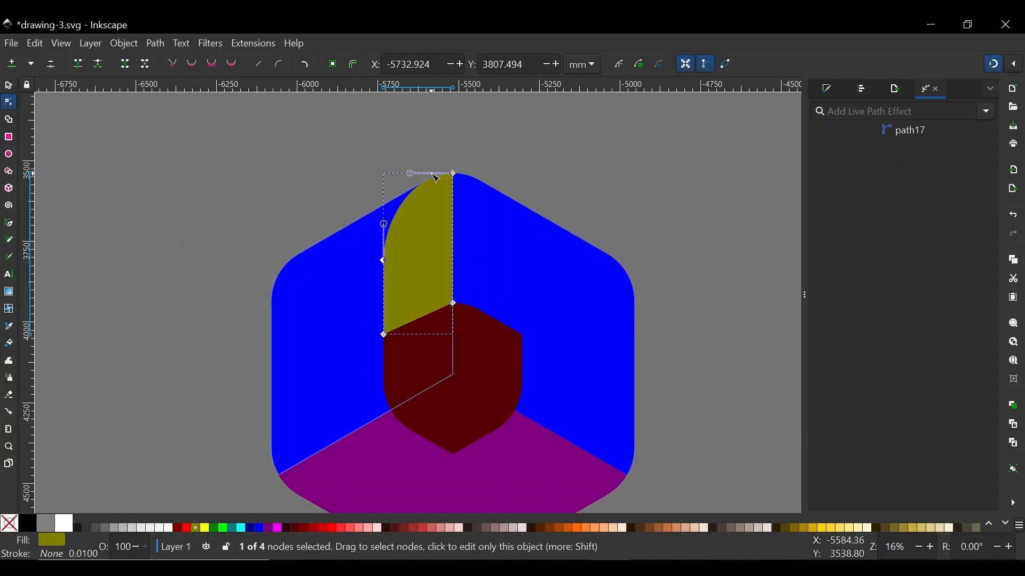
ctrl+scroll(435, 174, up, 4)
ctrl+scroll(459, 206, up, 3)
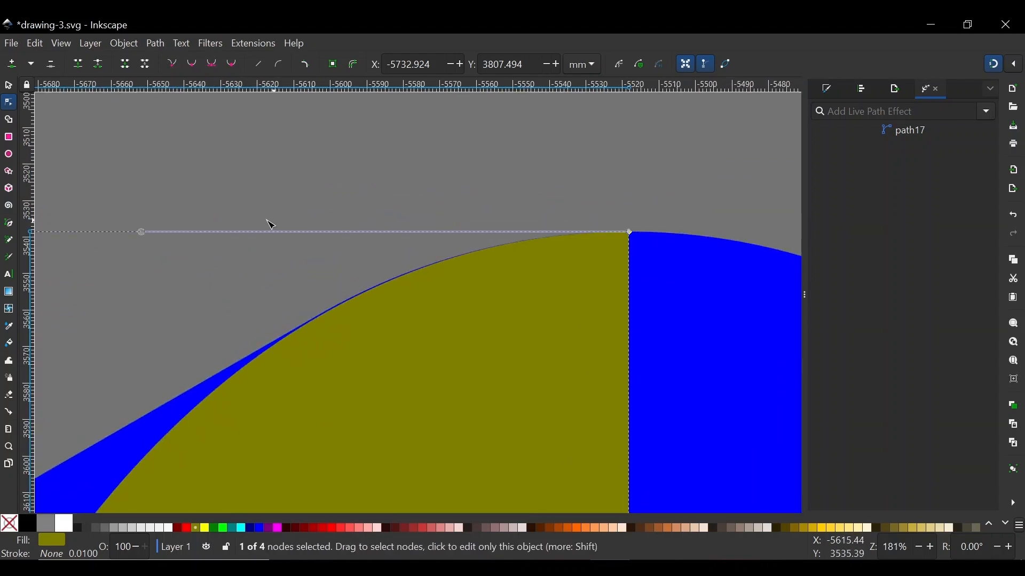
drag(141, 232, 123, 232)
ctrl+scroll(313, 181, down, 4)
ctrl+scroll(355, 228, up, 1)
scroll(354, 228, left, 3)
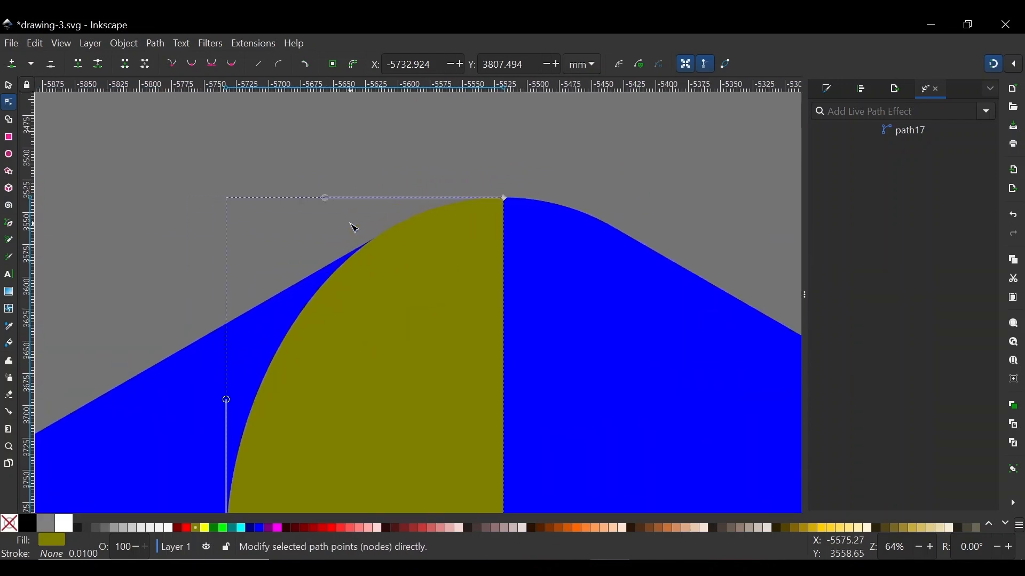
drag(327, 201, 322, 202)
ctrl+scroll(338, 176, down, 3)
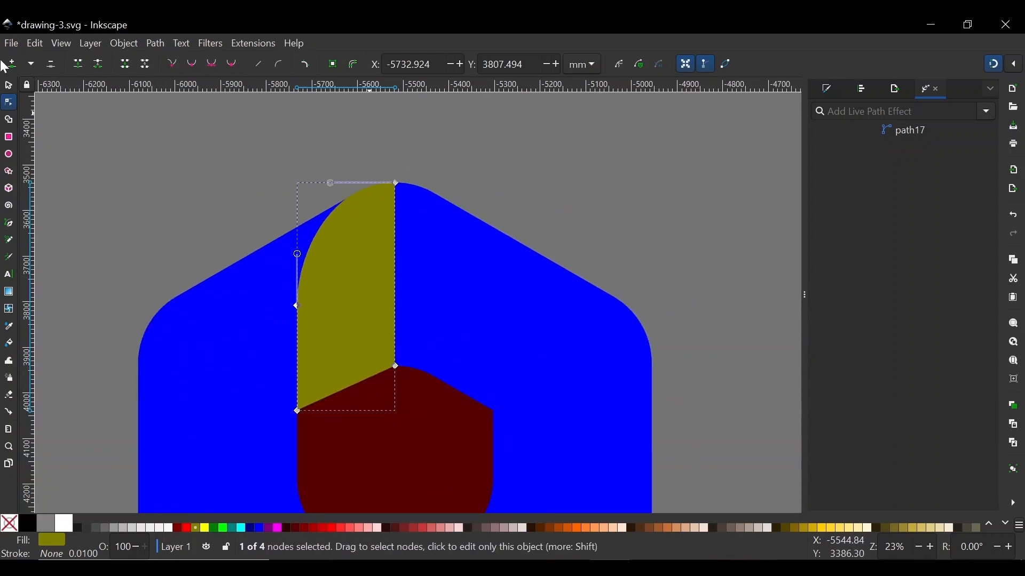
Duplicate the dark red hexagon and subtract the copy from the olive shape using Difference.
click(8, 86)
ctrl+scroll(356, 206, down, 2)
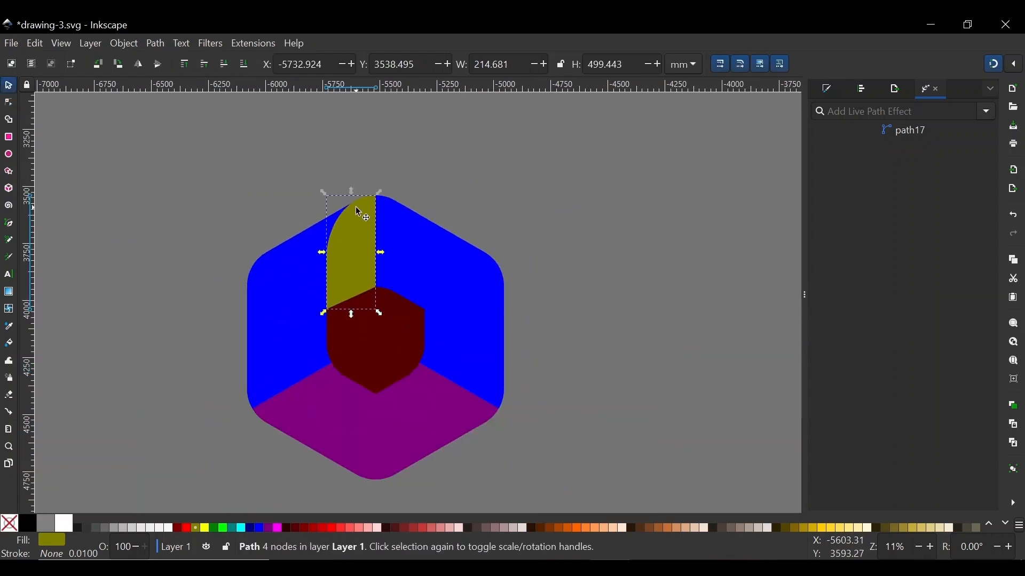
ctrl+scroll(361, 235, up, 2)
scroll(362, 234, down, 3)
scroll(362, 235, up, 3)
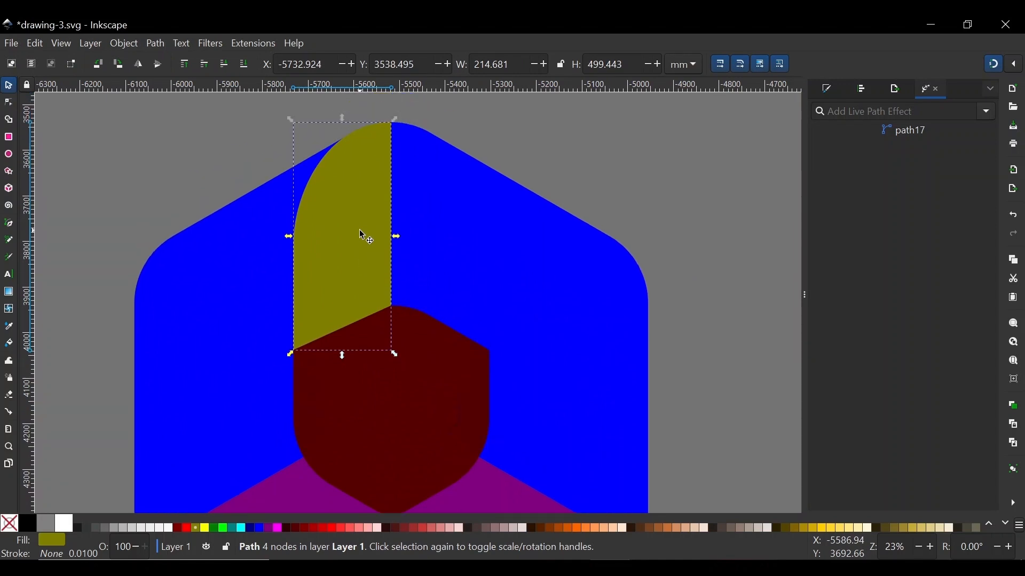
scroll(359, 206, up, 1)
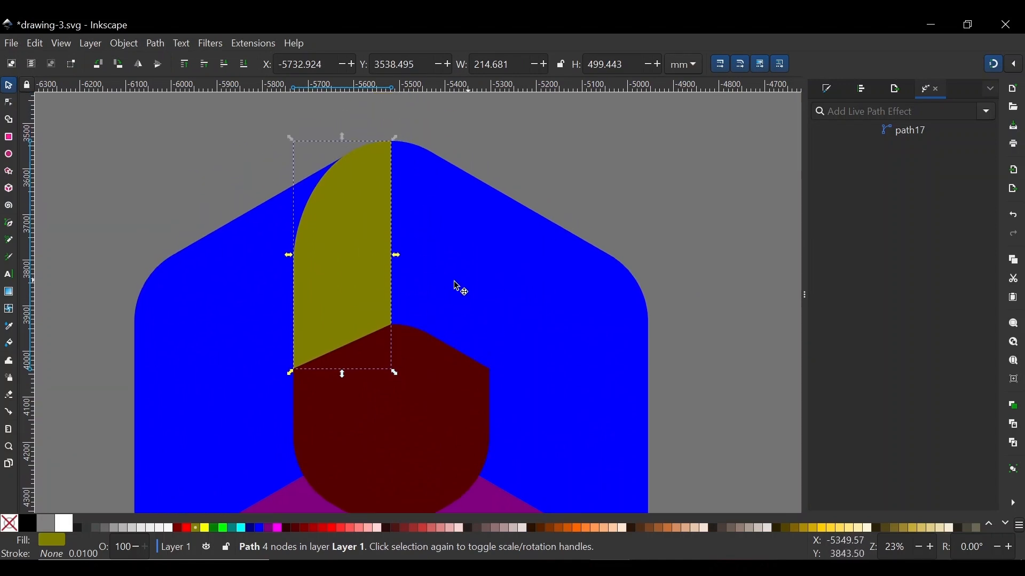
click(430, 374)
scroll(430, 374, down, 3)
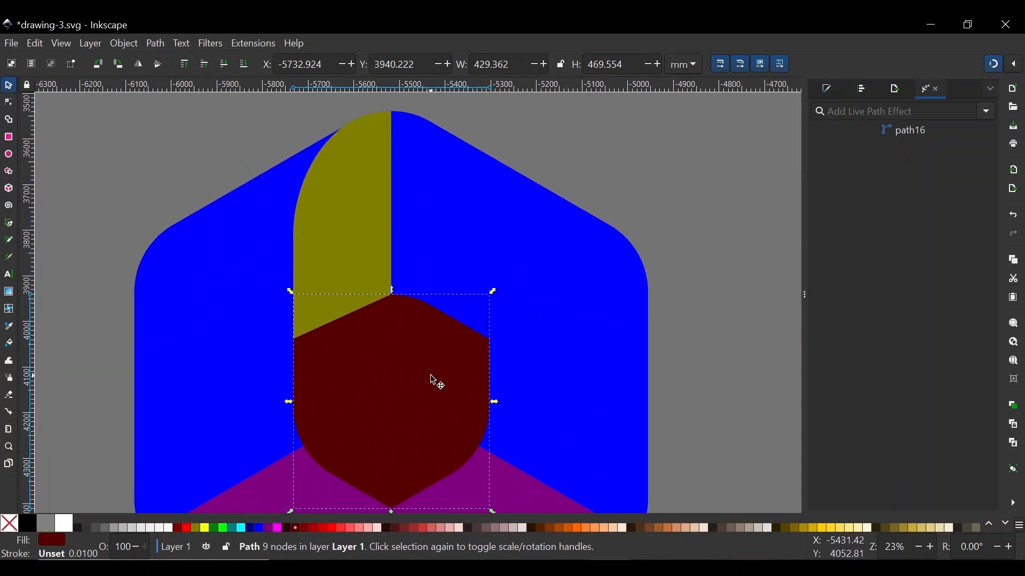
scroll(384, 320, up, 7)
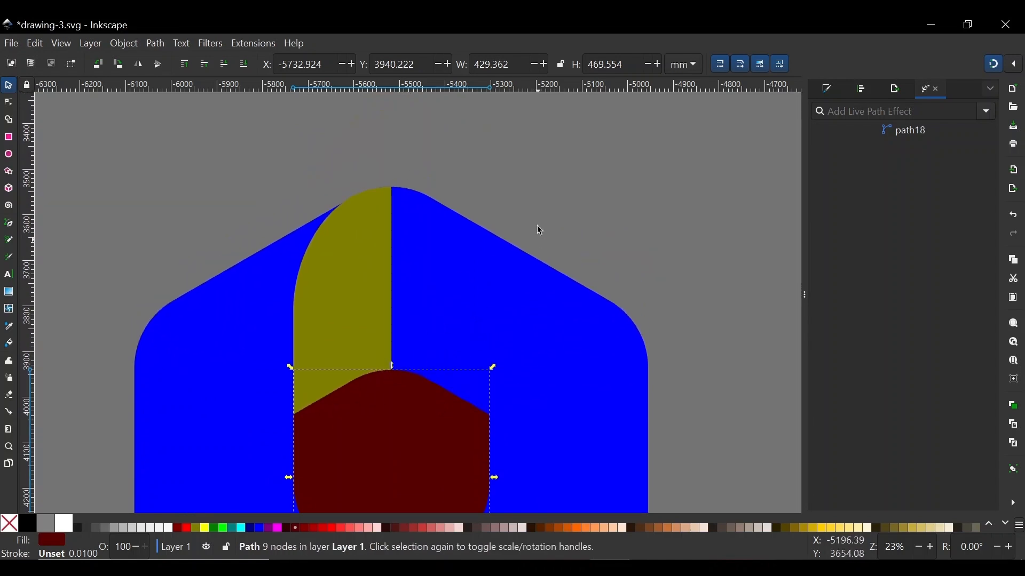
key(shift)
shift+click(355, 219)
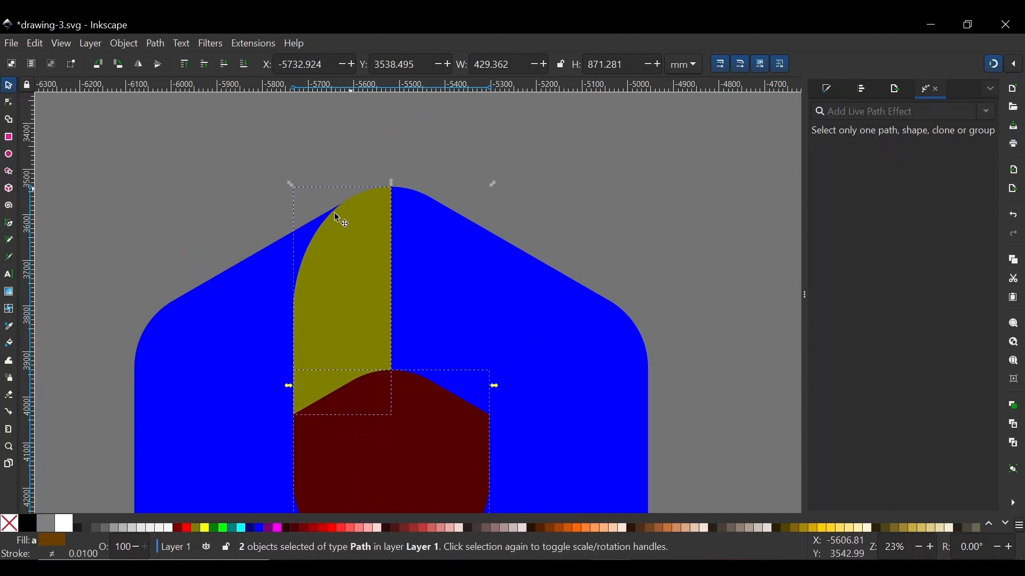
click(151, 42)
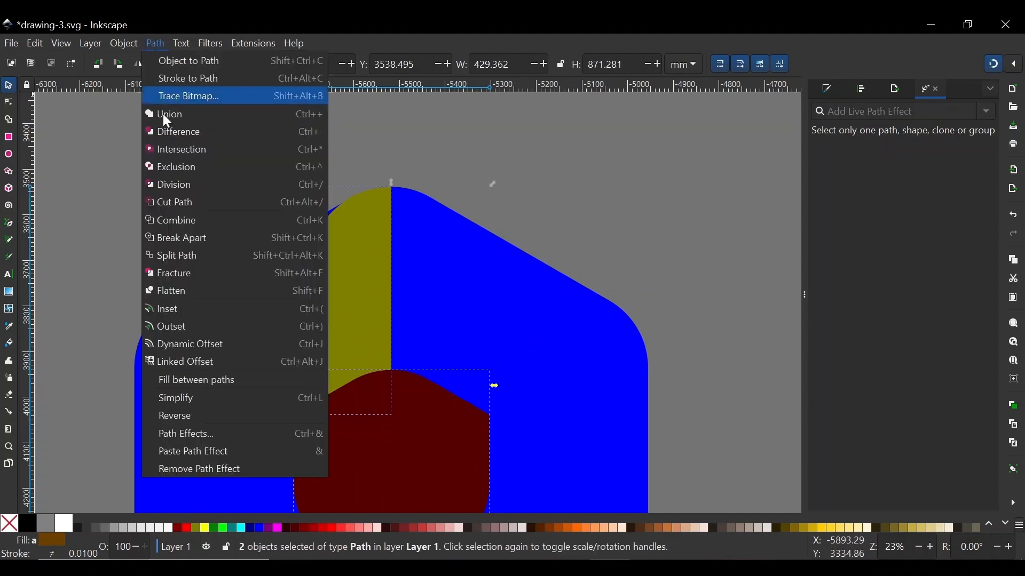
click(184, 135)
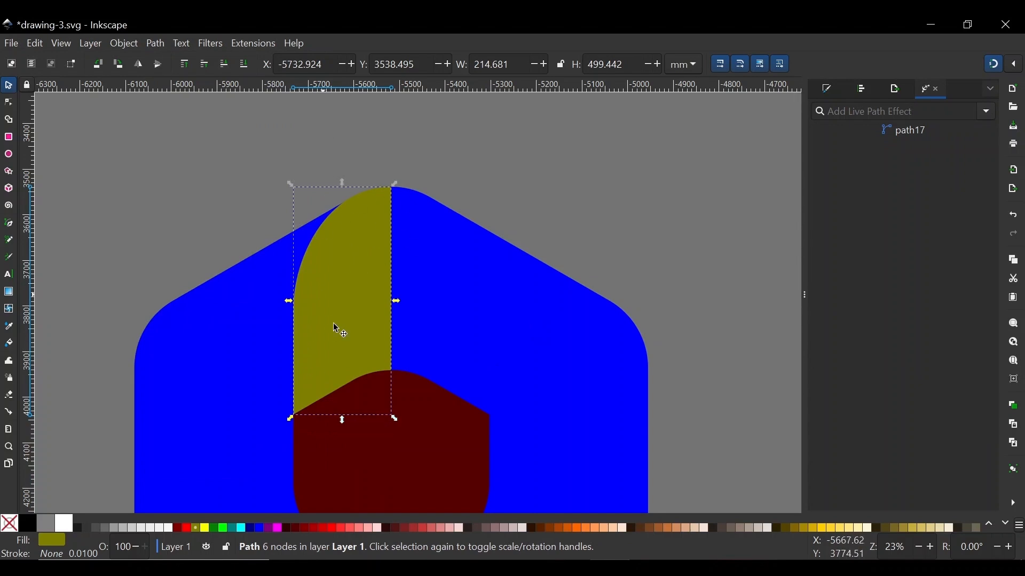
Duplicate the olive shape twice in place and ungroup the large hexagon into its three sections.
key(ctrl+d)
scroll(312, 217, down, 5)
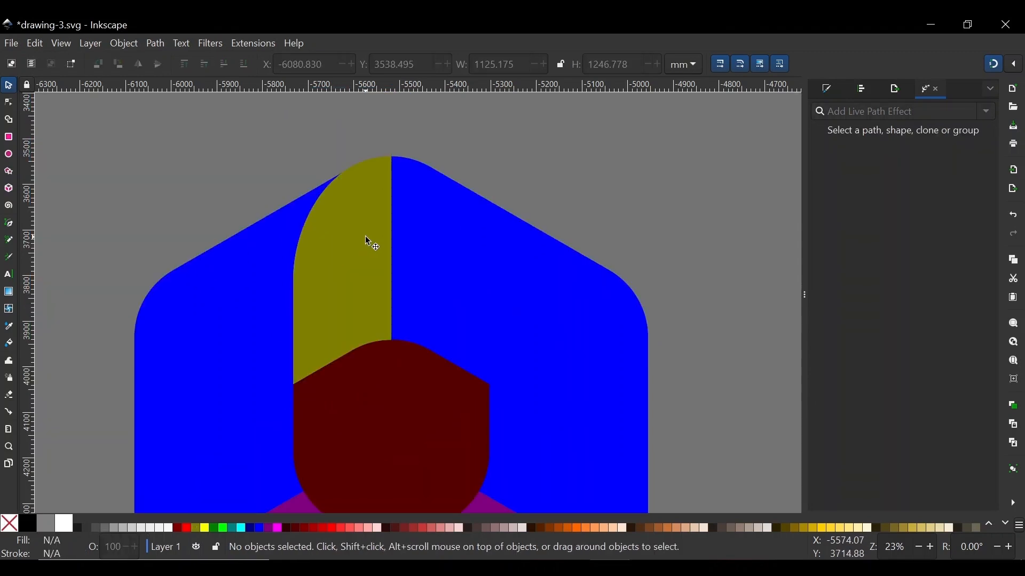
drag(374, 214, 349, 164)
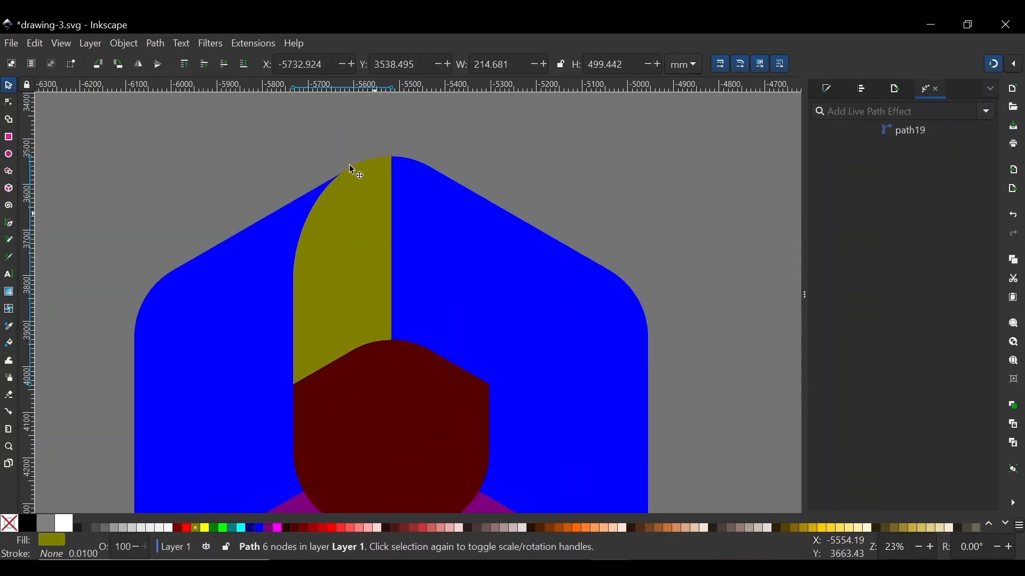
shift+click(213, 261)
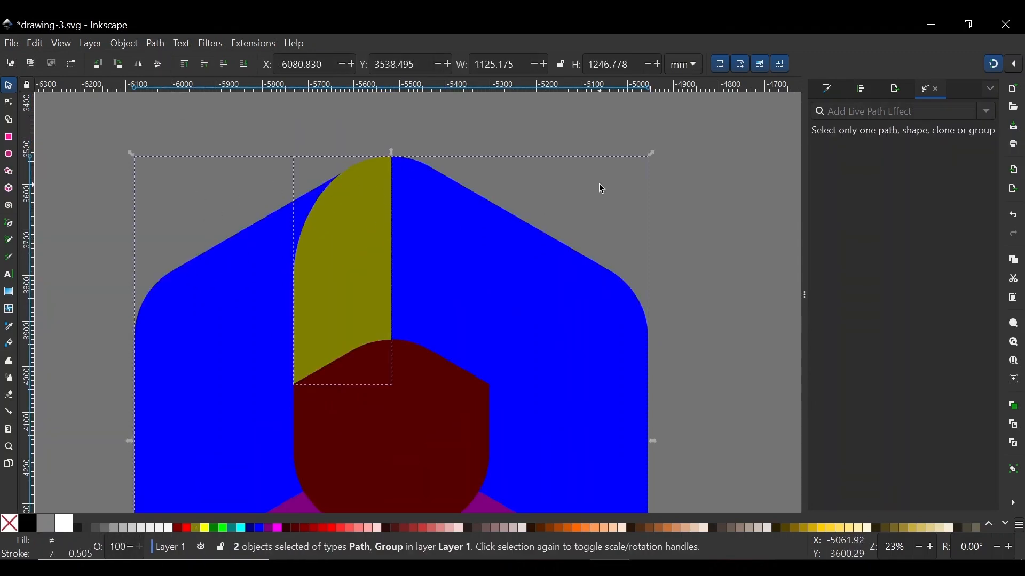
scroll(600, 188, down, 5)
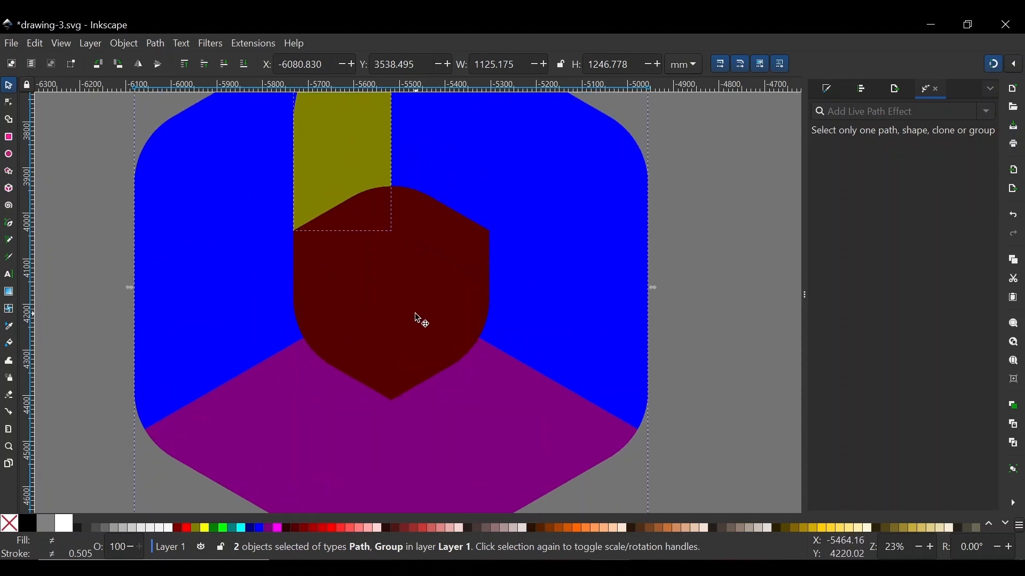
ctrl+shift+click(587, 295)
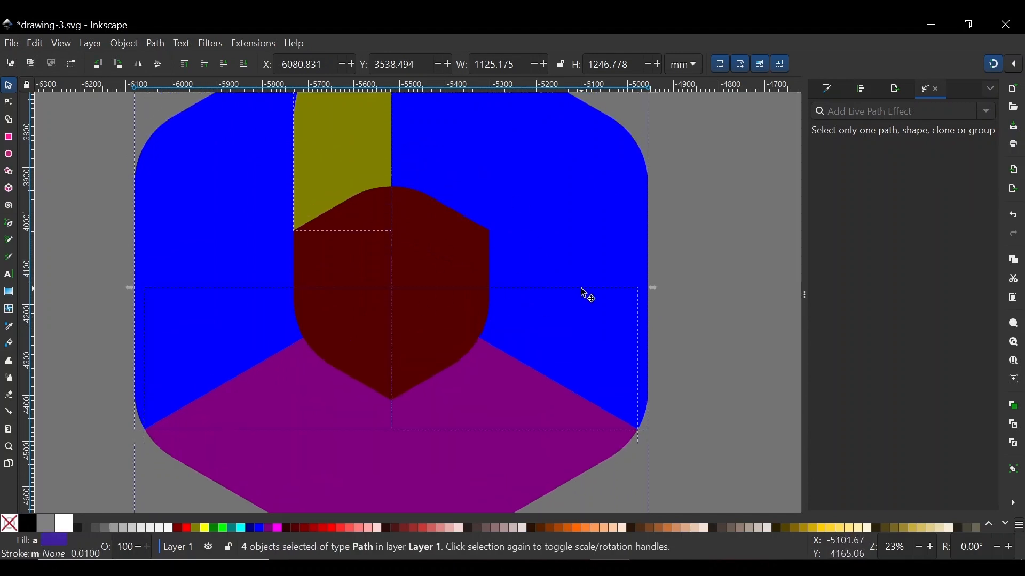
scroll(431, 379, up, 4)
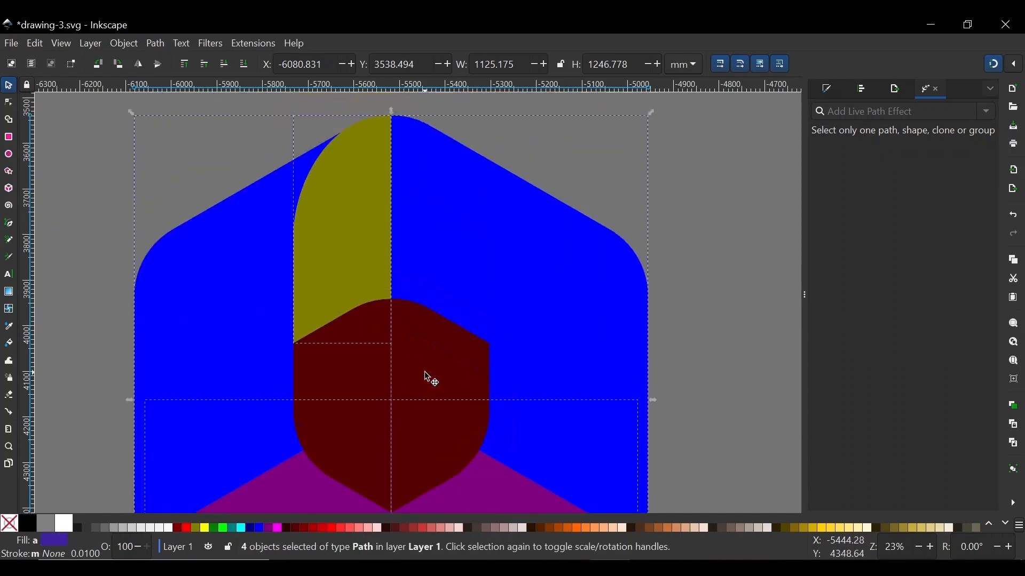
Subtract one olive copy from the left blue section using Difference.
click(524, 166)
click(341, 319)
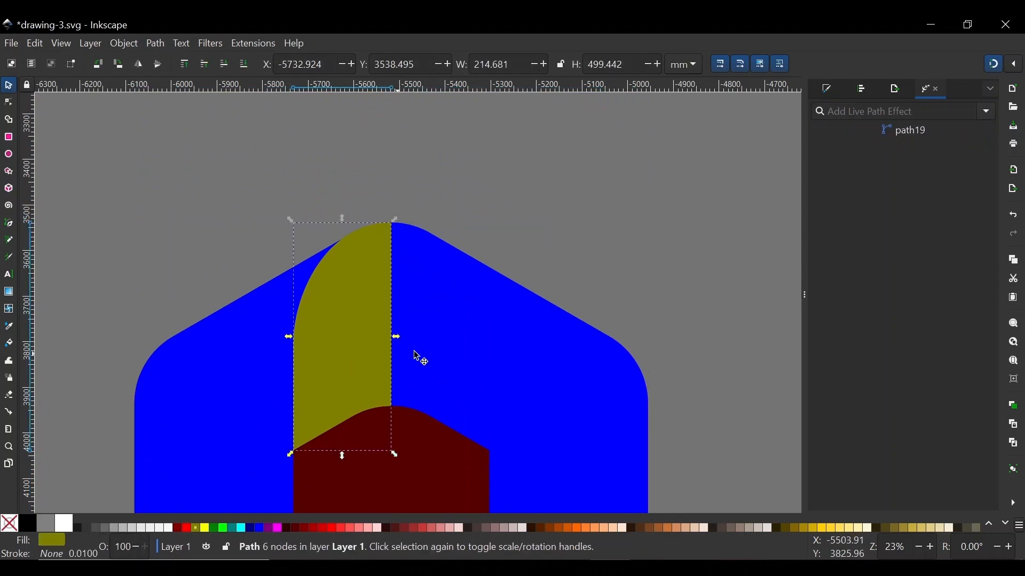
shift+click(252, 365)
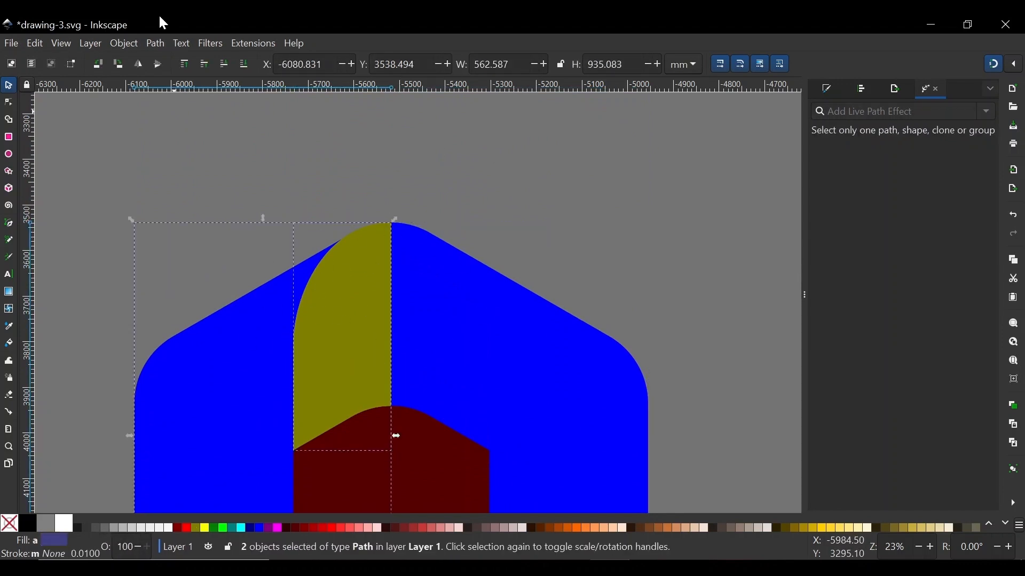
click(158, 46)
click(179, 131)
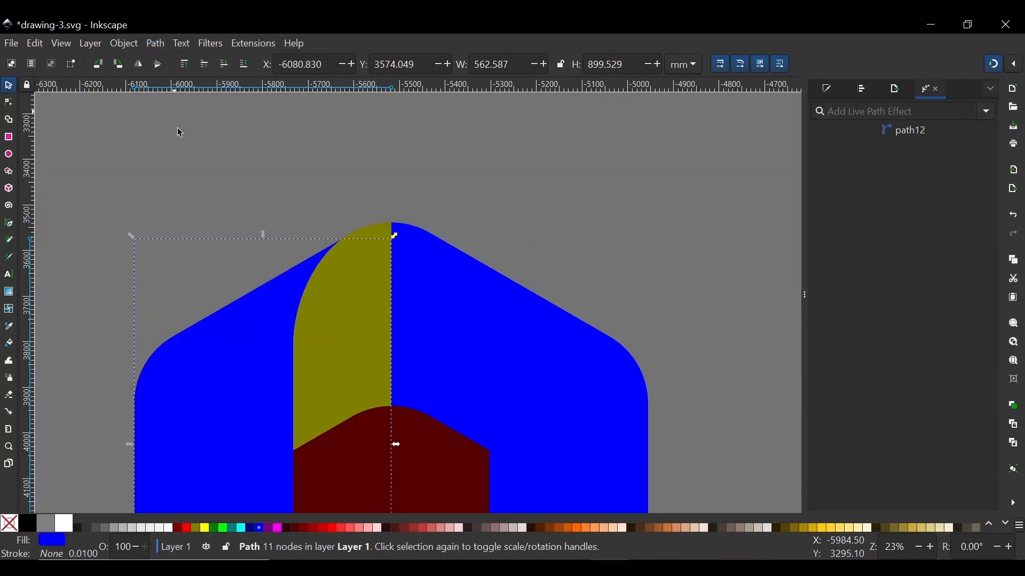
Unite the second olive copy with the right blue section using Union.
click(365, 303)
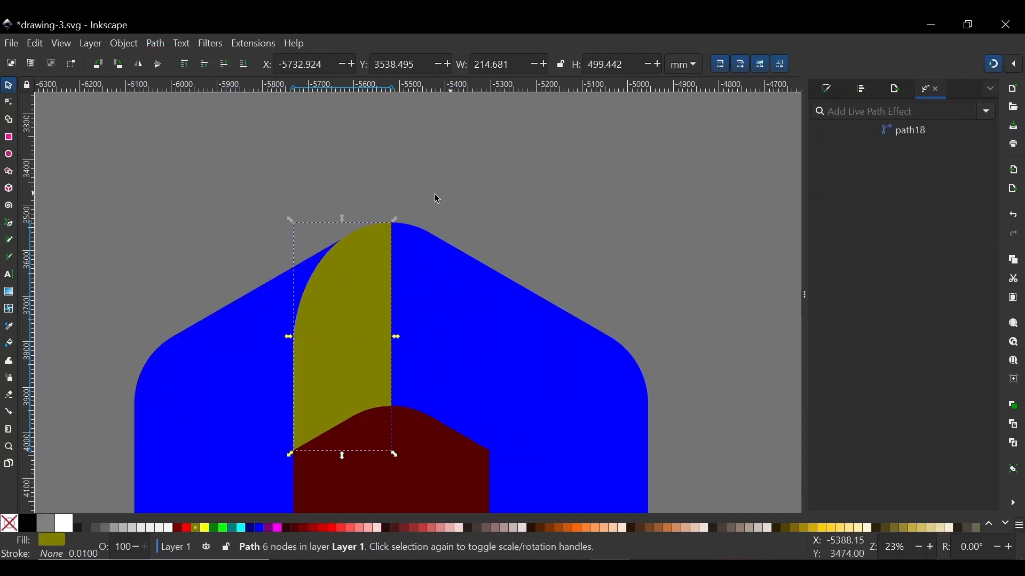
shift+click(426, 246)
click(153, 45)
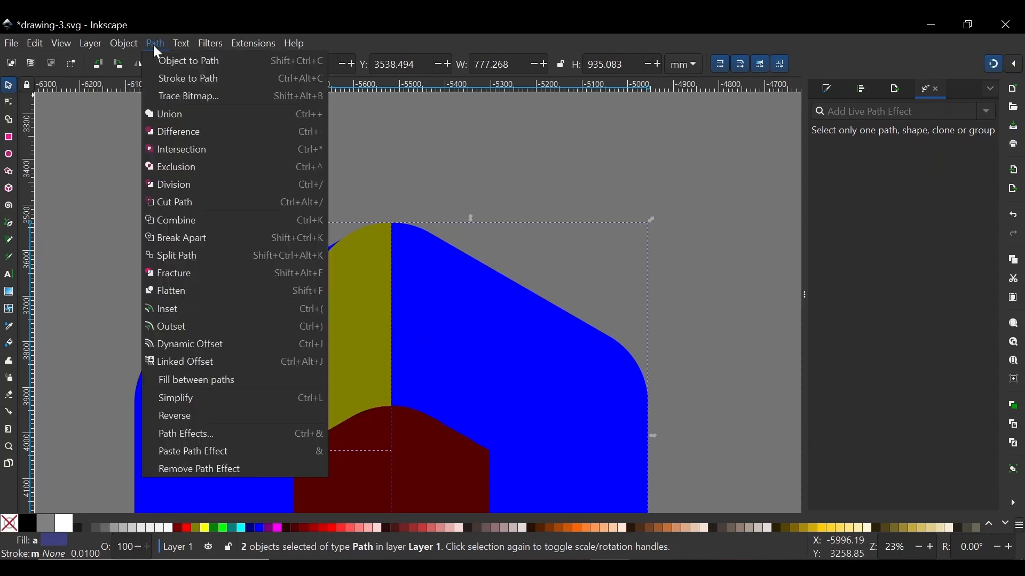
click(175, 108)
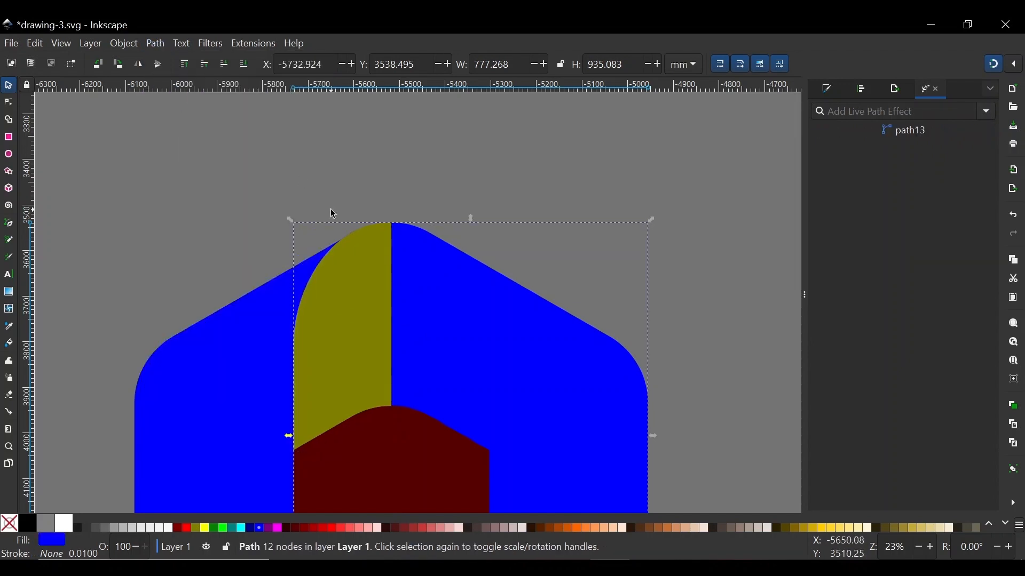
Move the remaining olive shape out of the hexagon to the upper left, at about X -6487 mm, Y 3419 mm.
scroll(333, 214, down, 2)
scroll(482, 214, down, 1)
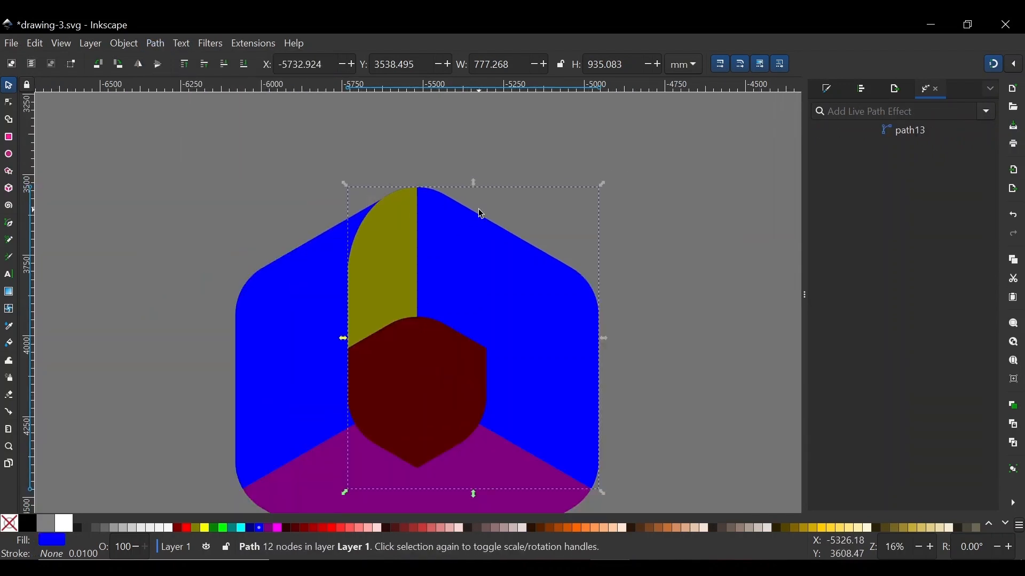
click(384, 259)
drag(384, 258, 137, 217)
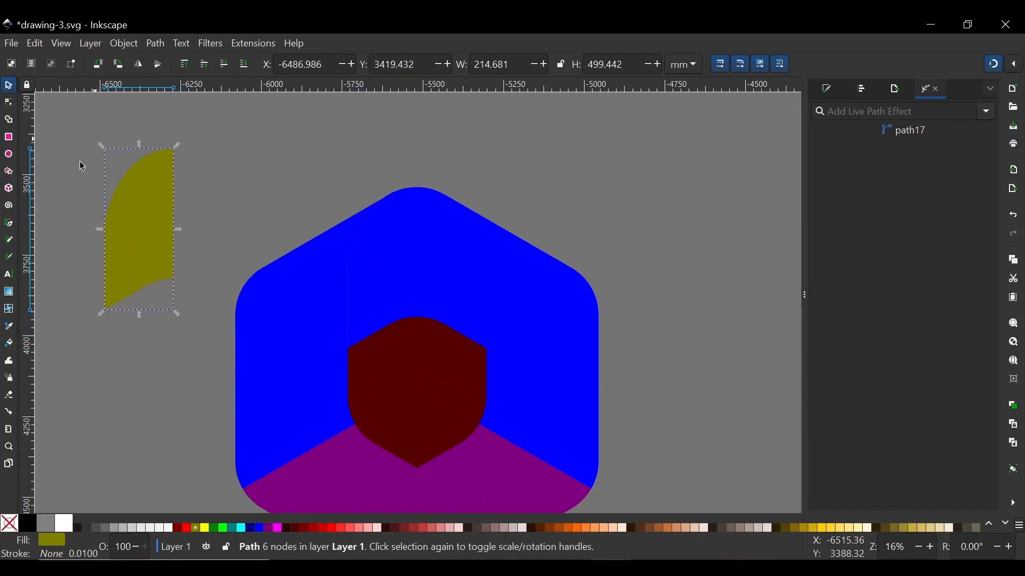
scroll(373, 282, down, 1)
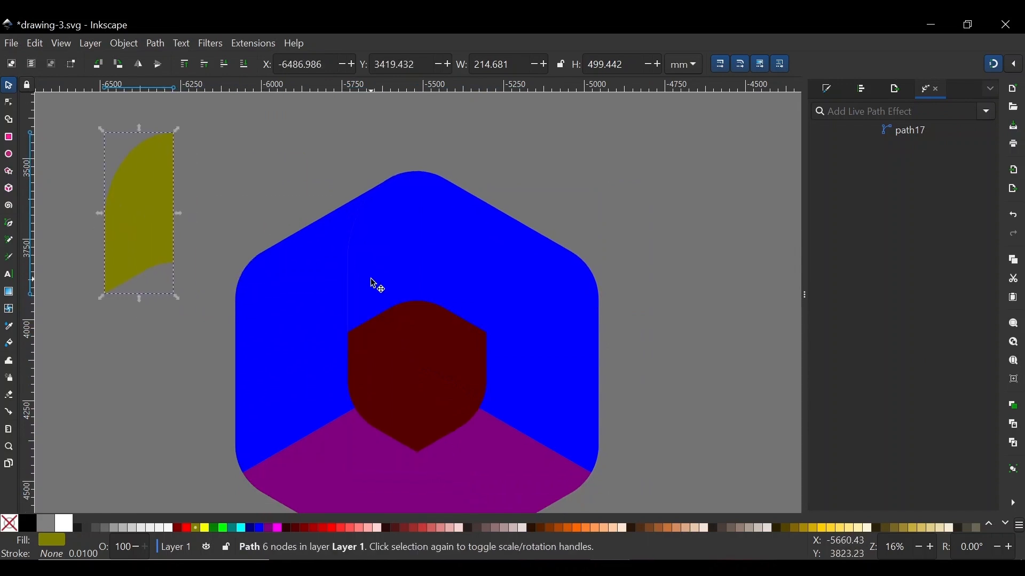
Duplicate the small dark red hexagon several times in place.
scroll(454, 336, down, 4)
click(453, 337)
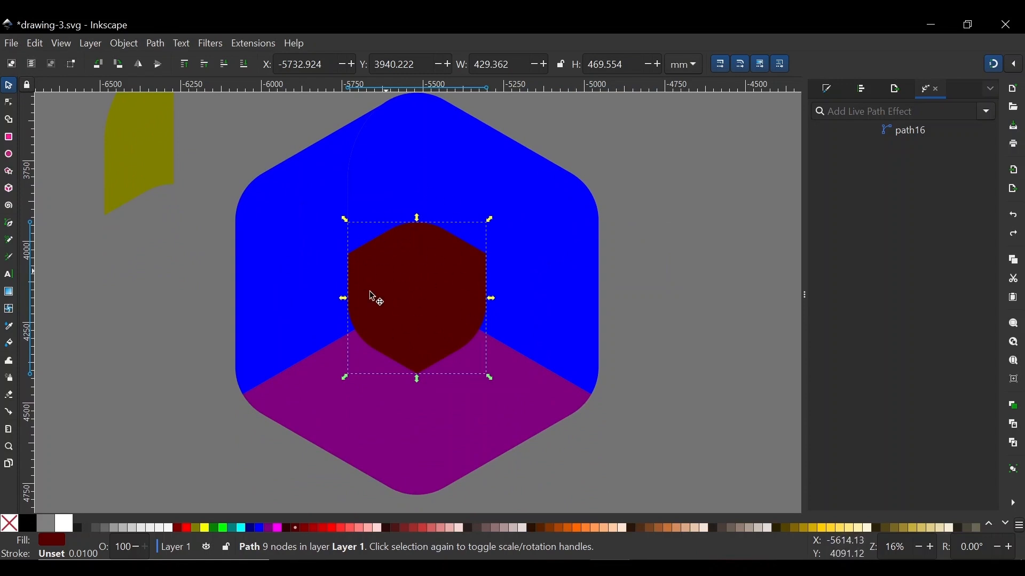
key(ctrl)
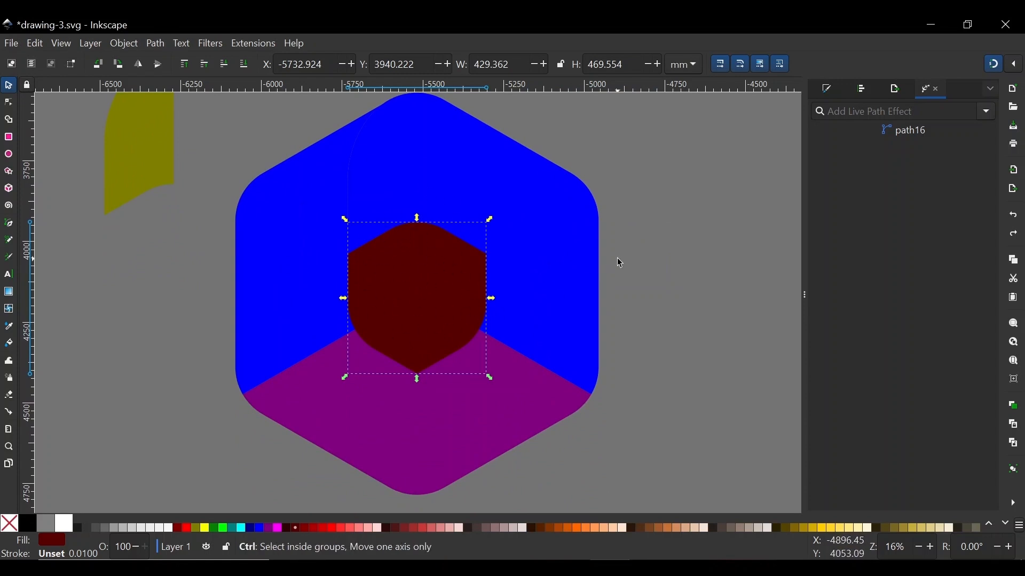
key(ctrl+d)
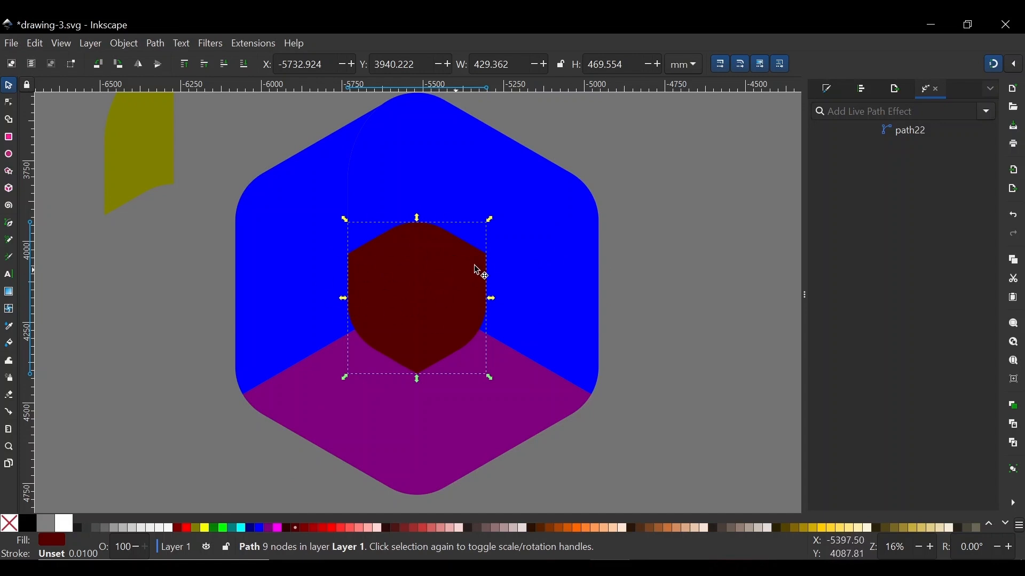
Subtract one small hexagon copy from the left blue section using Difference.
scroll(577, 265, up, 1)
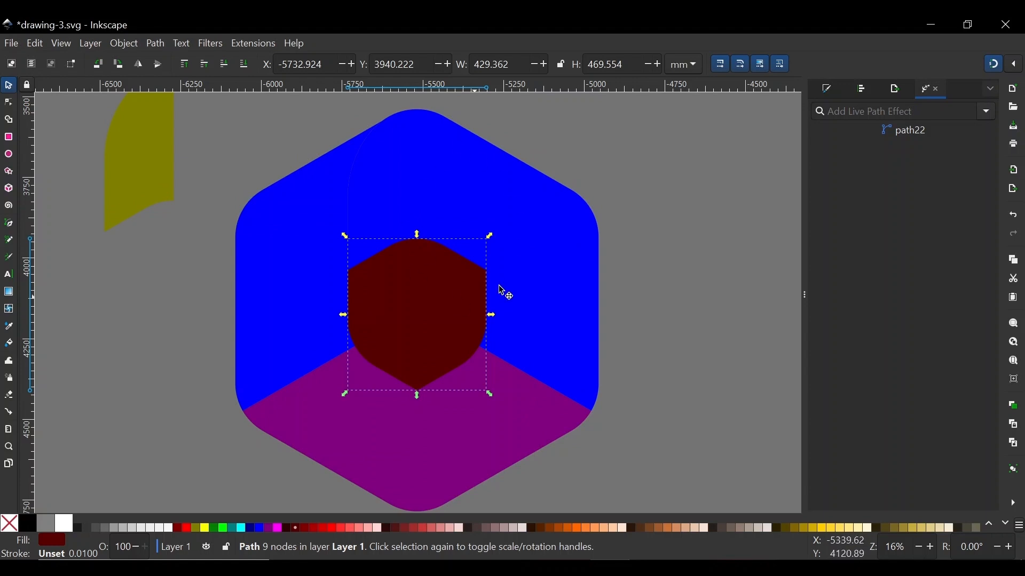
key(shift)
shift+click(279, 226)
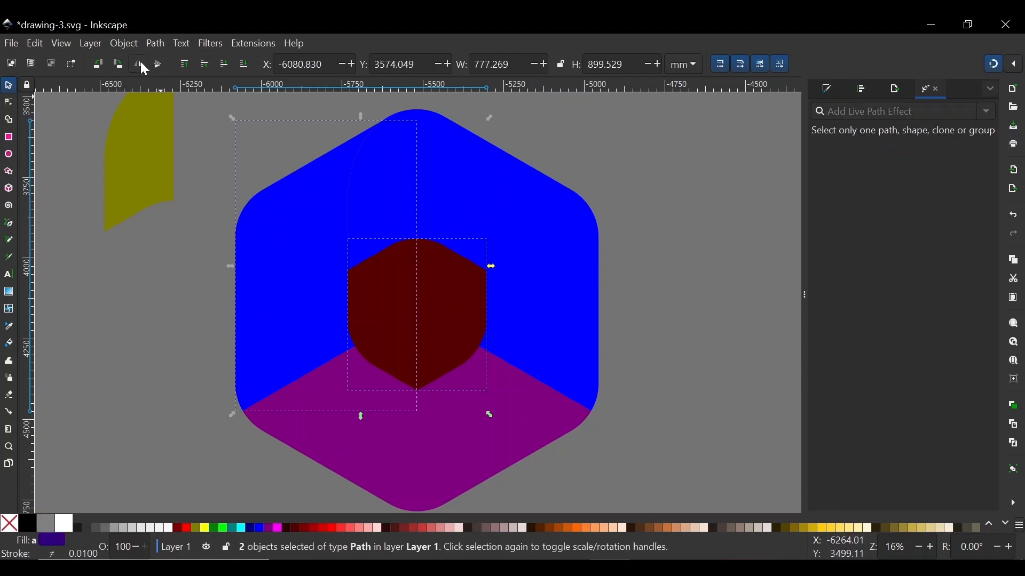
click(161, 43)
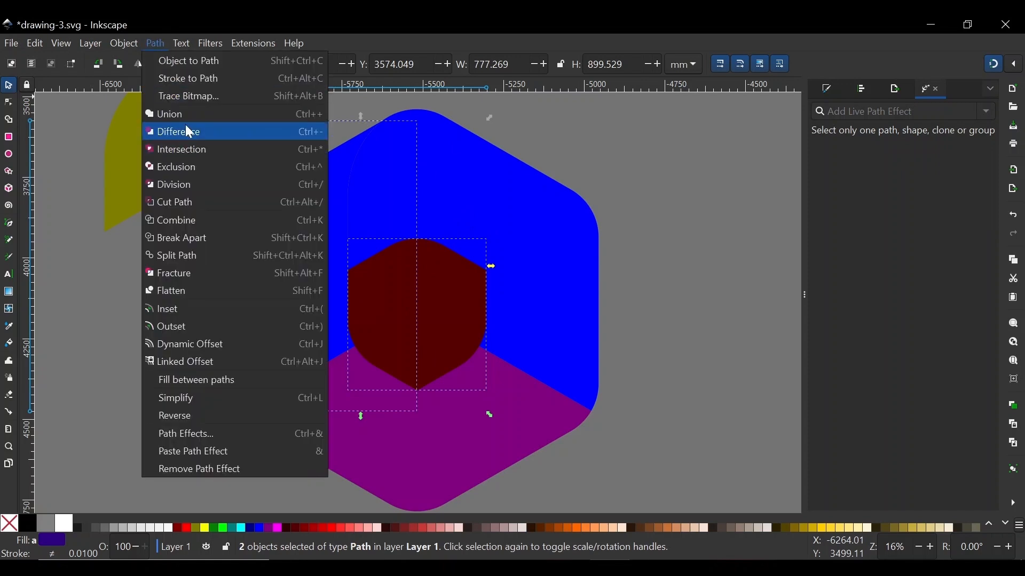
key(Escape)
Subtract another small hexagon copy from the right blue section using Difference.
click(446, 330)
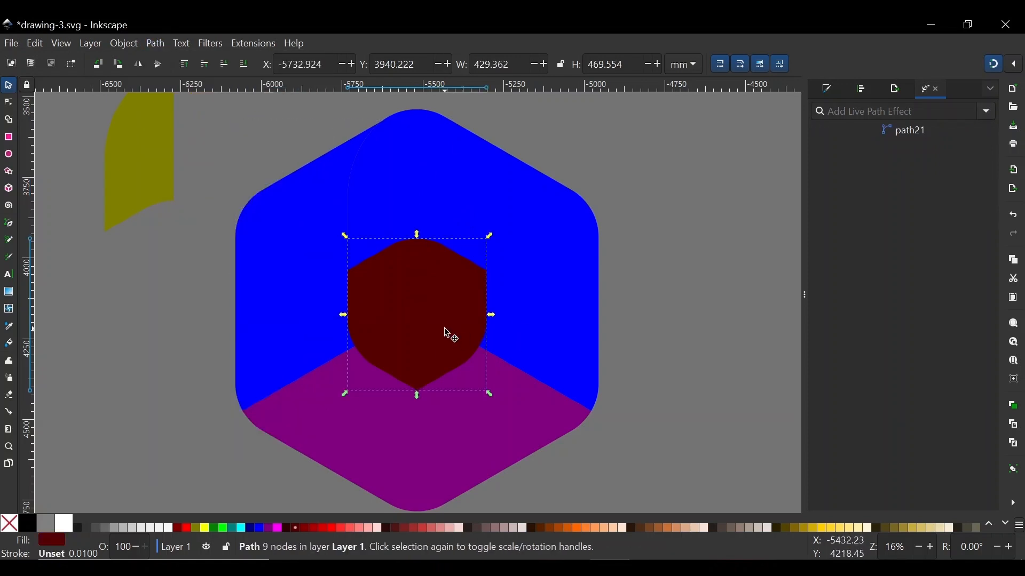
key(shift)
shift+click(542, 238)
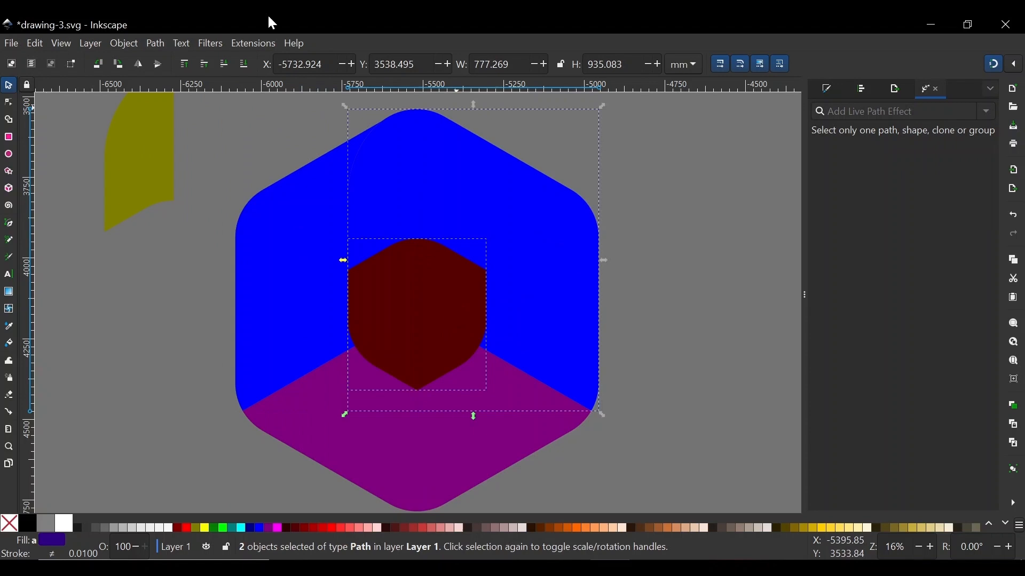
click(154, 45)
click(175, 131)
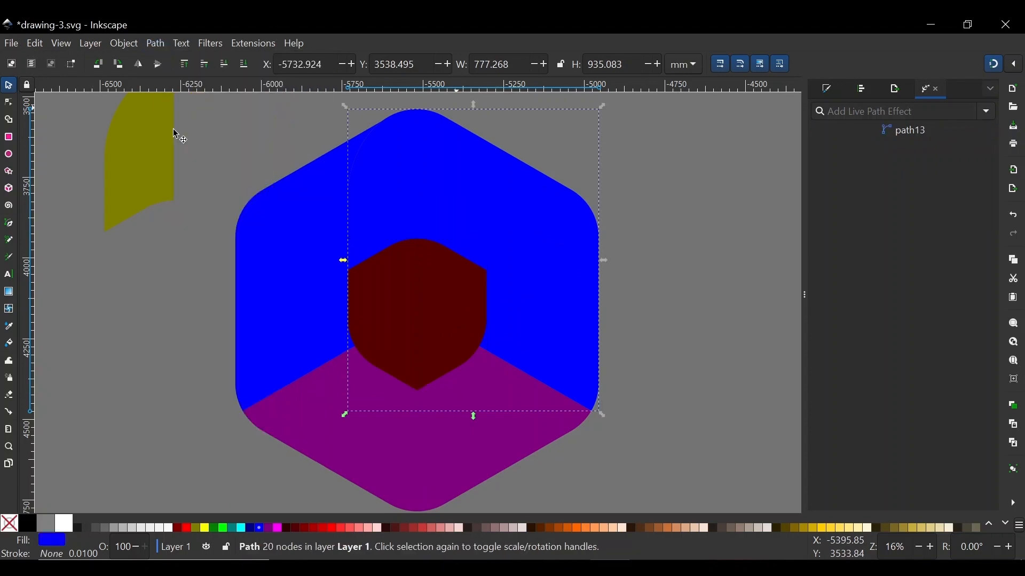
Subtract a third small hexagon copy from the purple bottom section using Difference.
click(427, 295)
shift+click(435, 431)
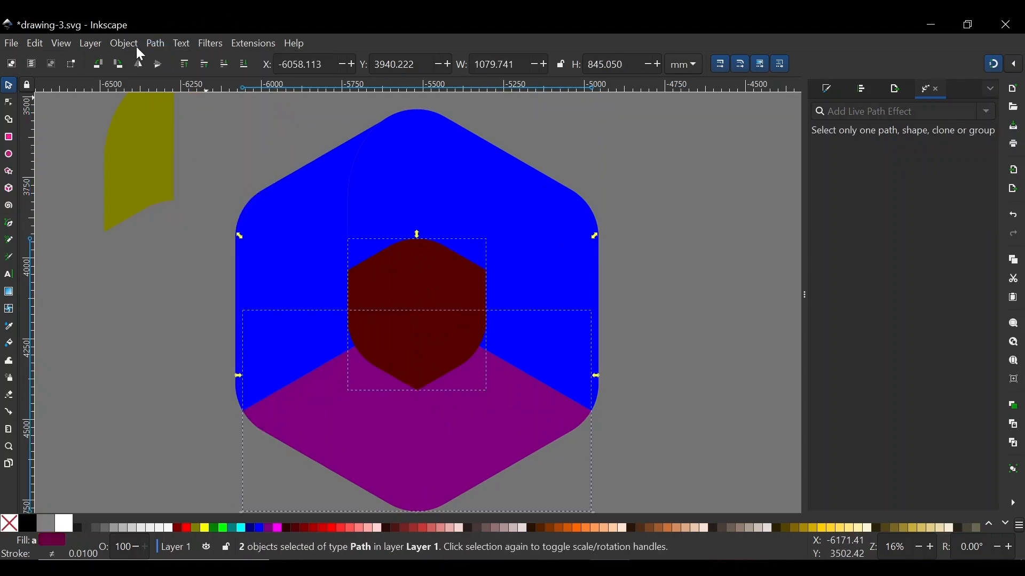
click(154, 43)
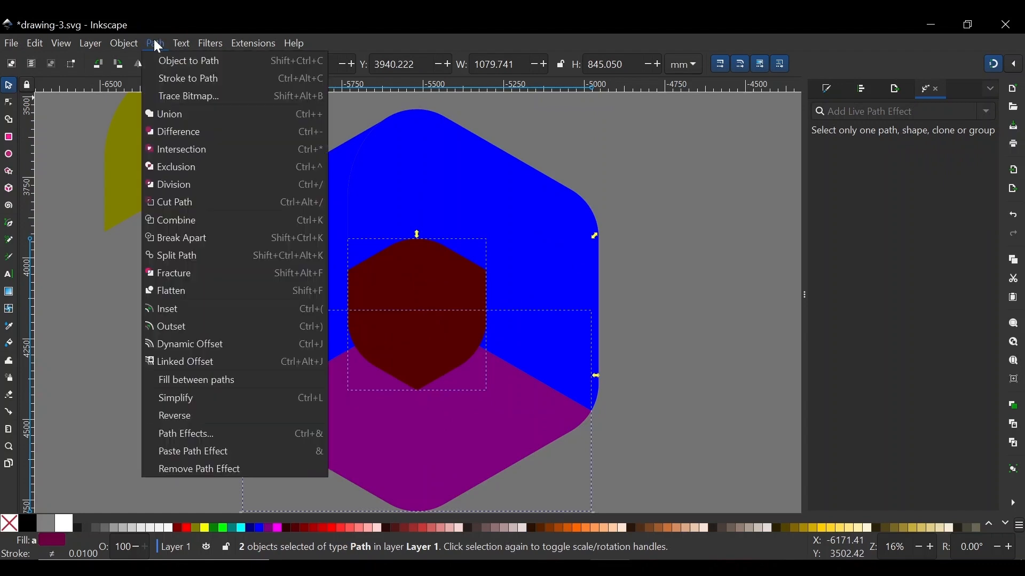
click(190, 140)
click(718, 213)
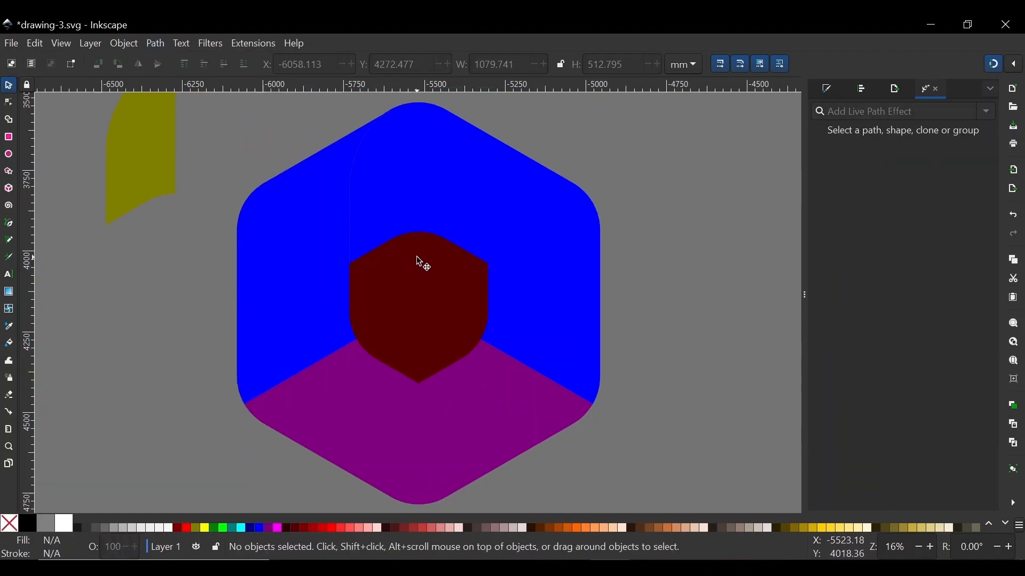
Move the two remaining small hexagons out of the large hexagon to the far left, at about X -7681 mm, Y 3957 mm.
scroll(420, 273, down, 1)
scroll(423, 276, down, 1)
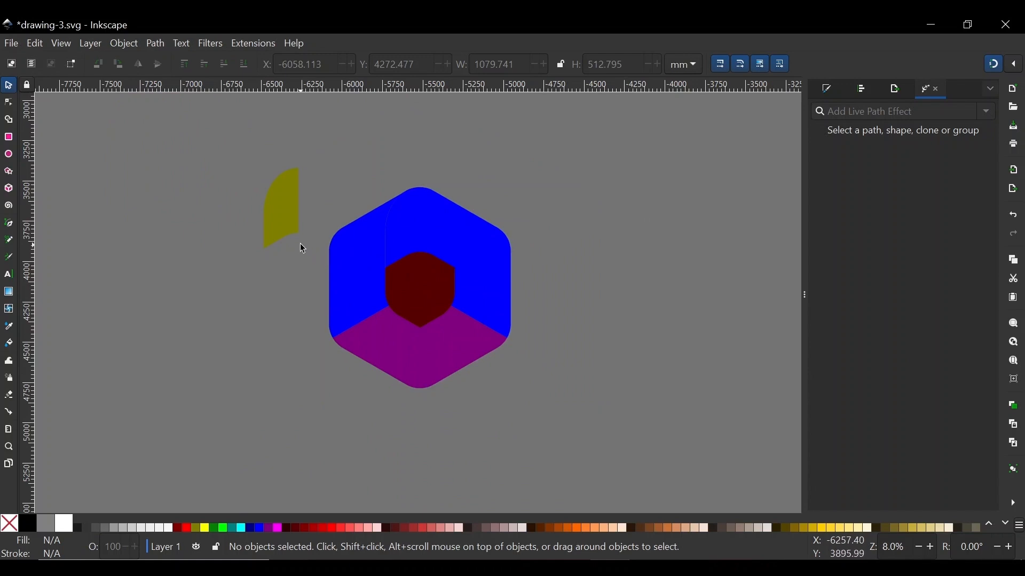
drag(301, 244, 505, 347)
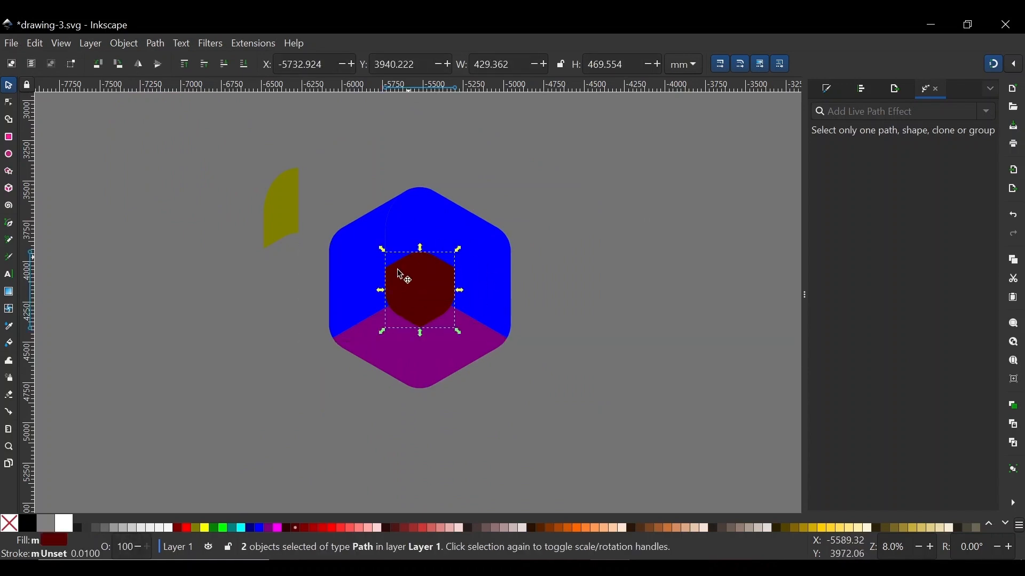
drag(423, 290, 108, 288)
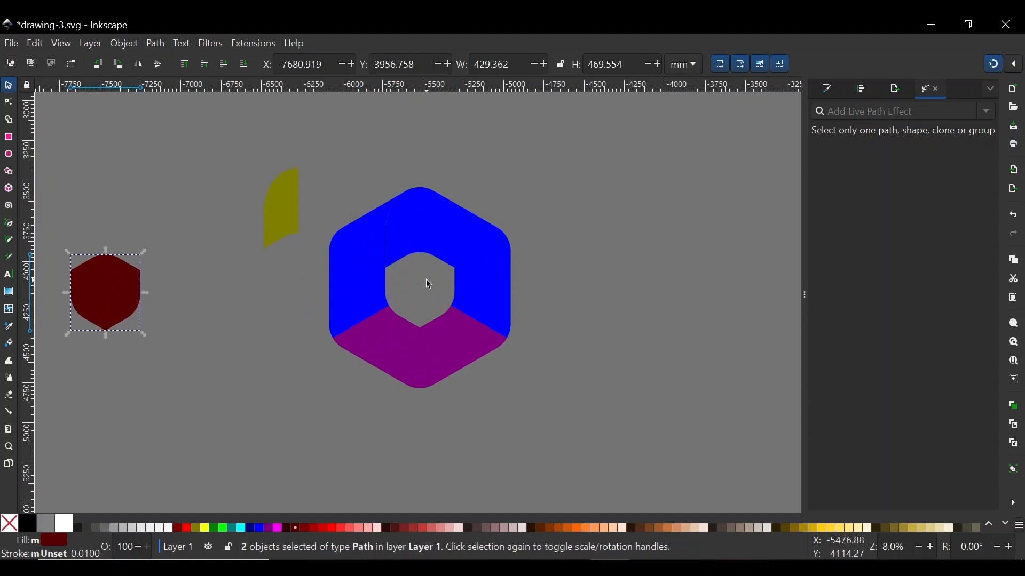
Fill the right blue section, including its curved fold, with teal.
scroll(426, 283, up, 2)
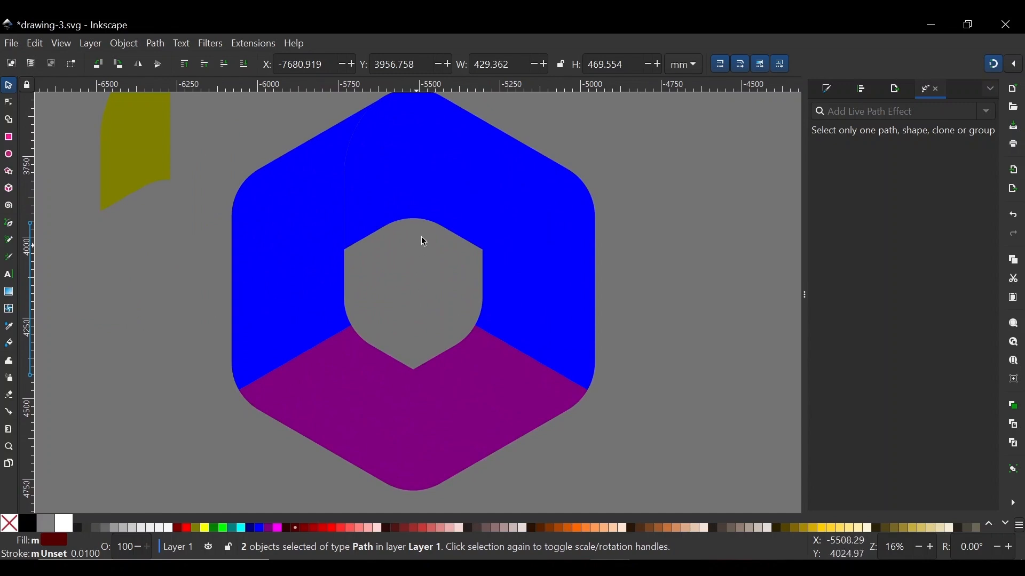
click(531, 234)
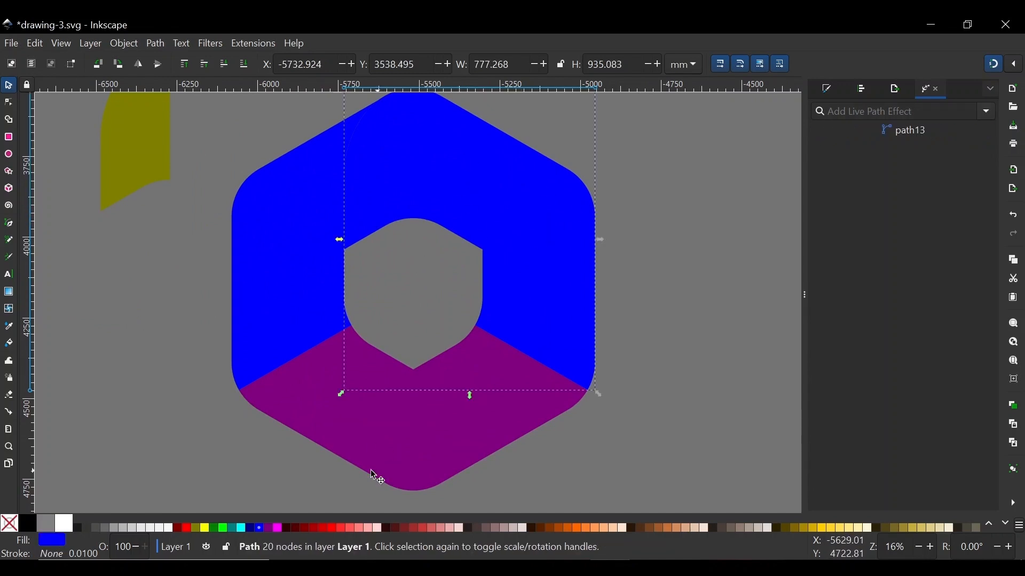
click(231, 529)
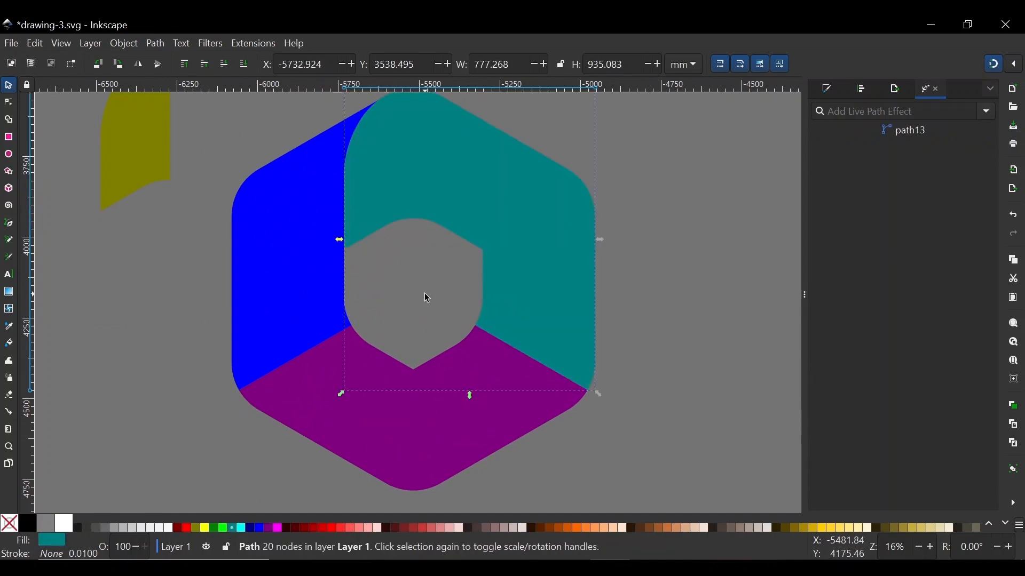
Duplicate the teal section, rotate the copy clockwise and fit it over the purple bottom section at X -6058.113 mm, Y 4037.938 mm.
key(ctrl+d)
click(524, 248)
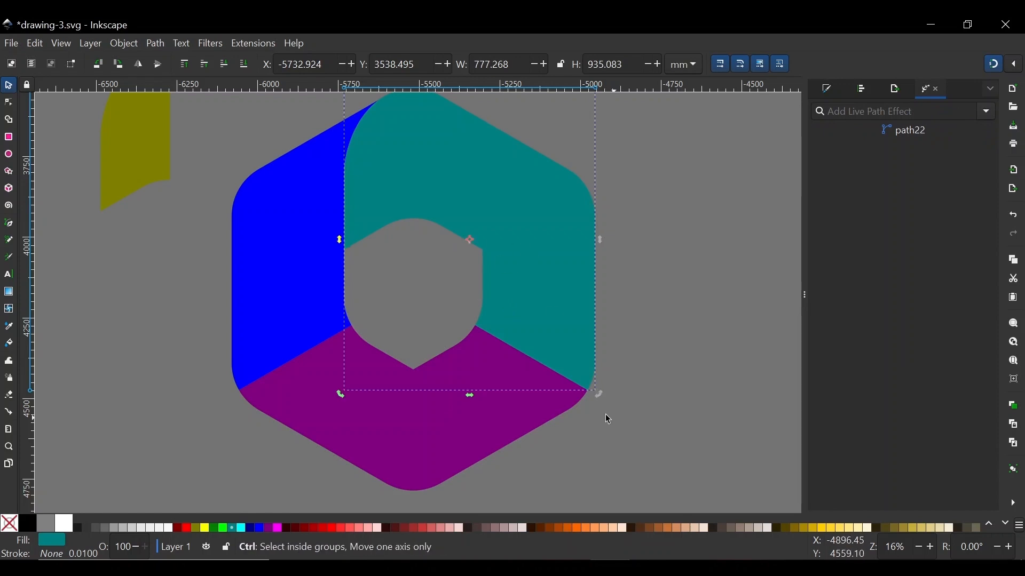
drag(601, 396, 293, 285)
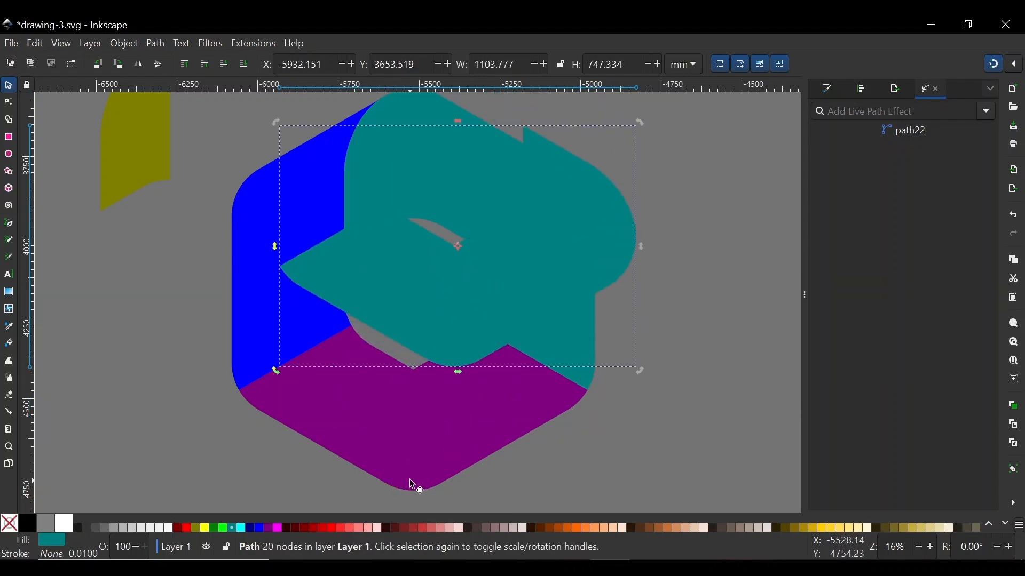
drag(472, 304, 422, 437)
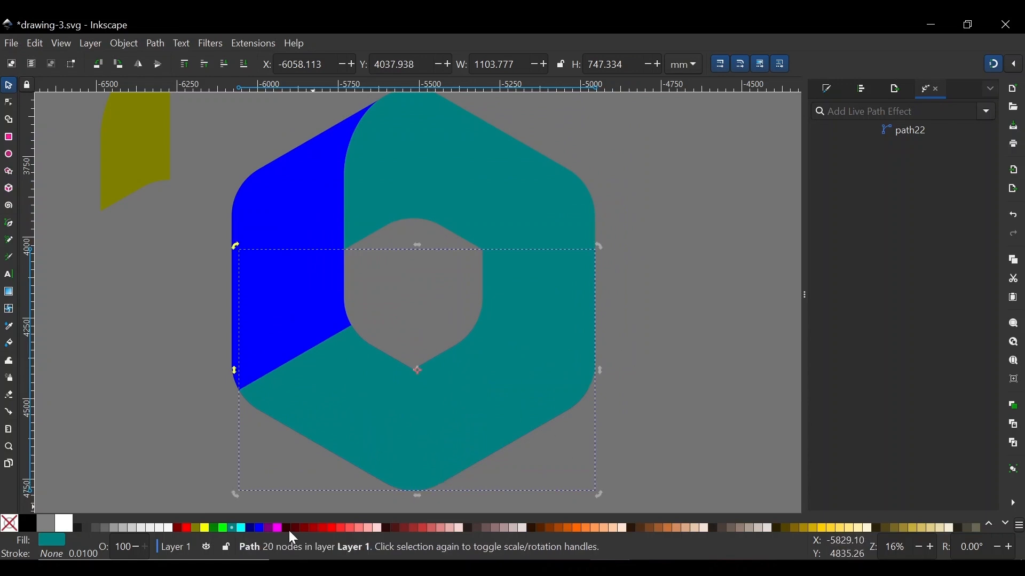
Fill the rotated bottom copy with dark red and deselect it.
click(312, 528)
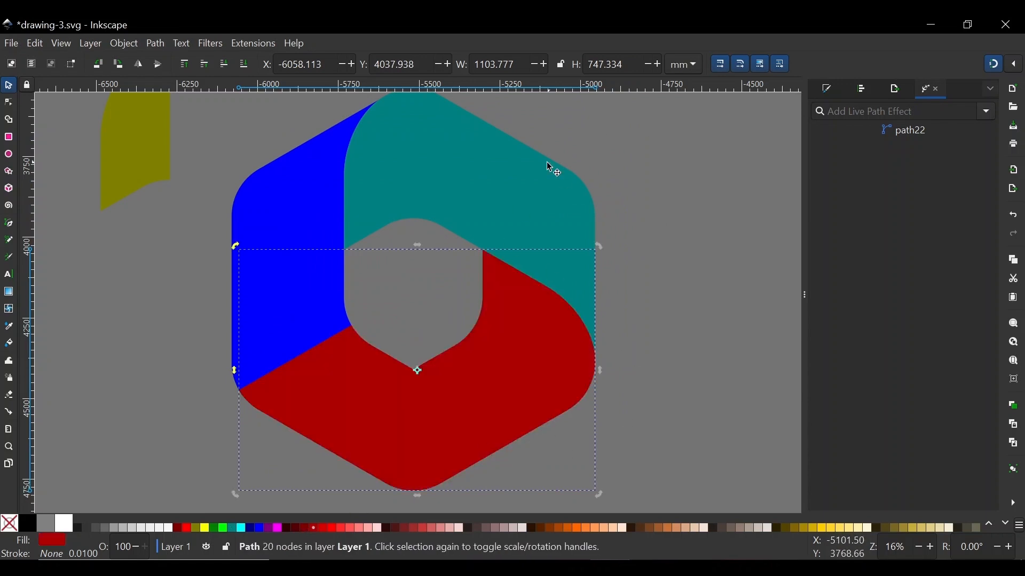
key(Escape)
key(minus)
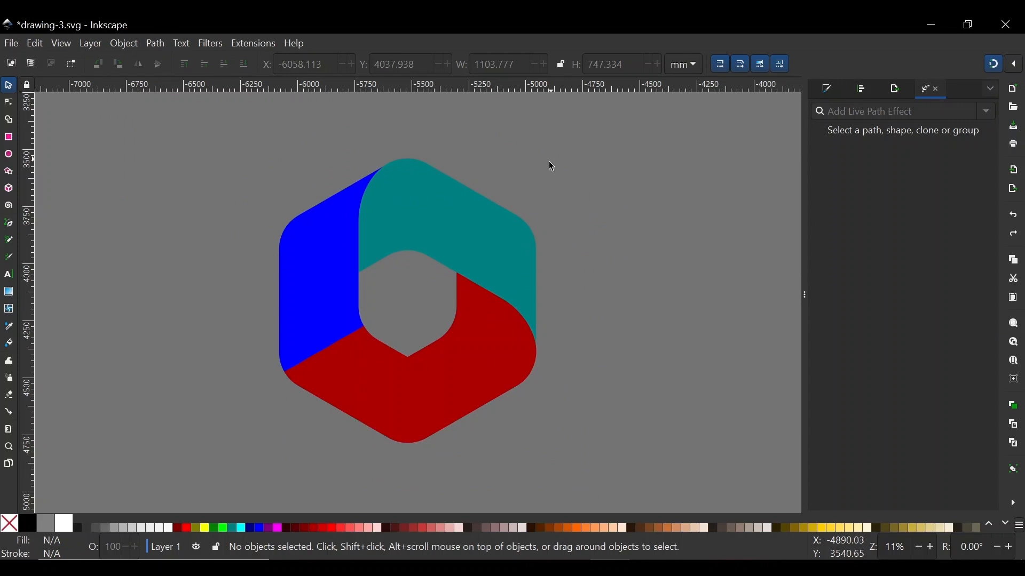
Duplicate the dark red section, rotate the copy clockwise and align it over the left blue section at X -6080.831 mm, Y 3538.495 mm.
click(442, 352)
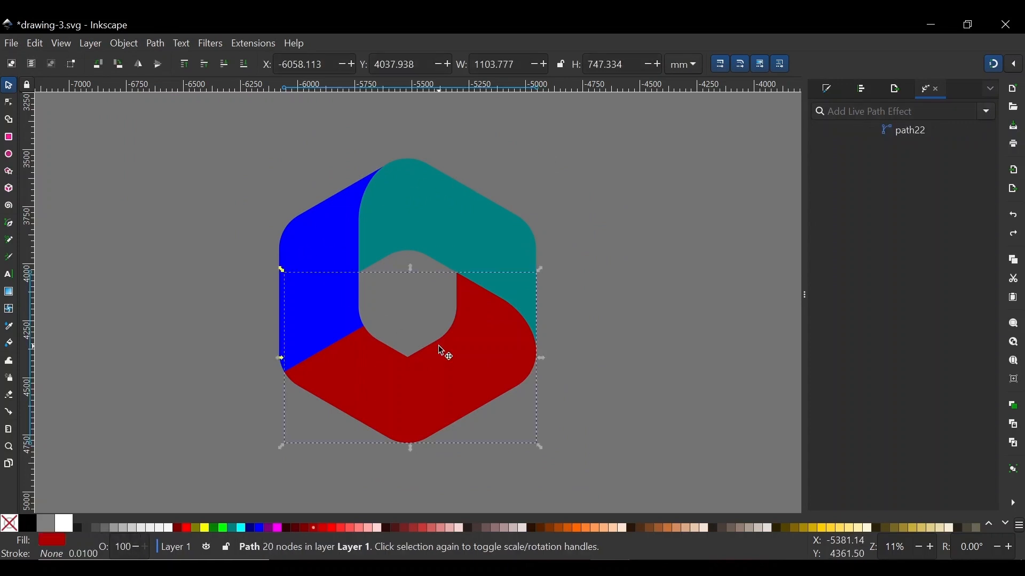
key(ctrl+d)
click(438, 346)
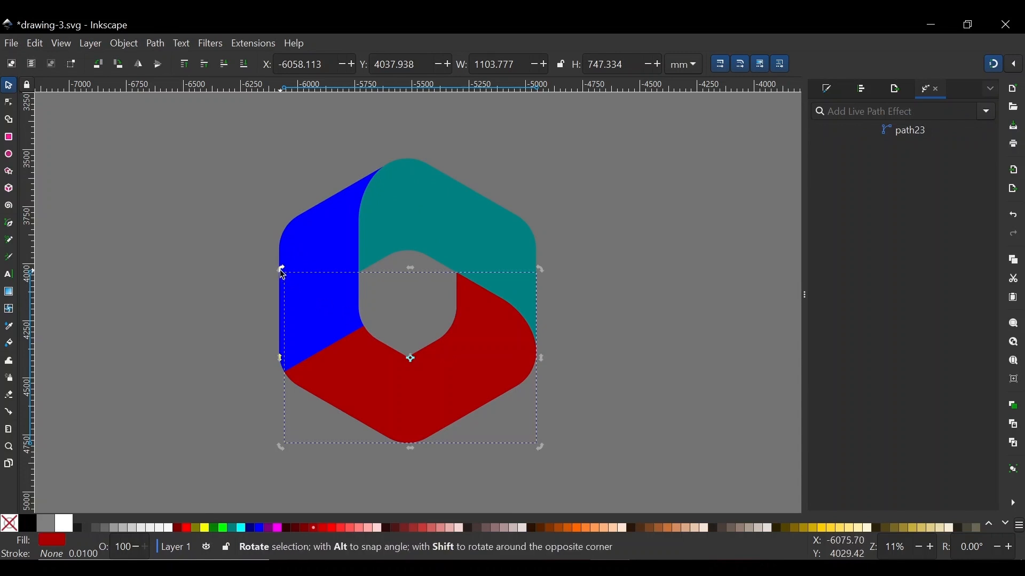
drag(283, 273, 594, 258)
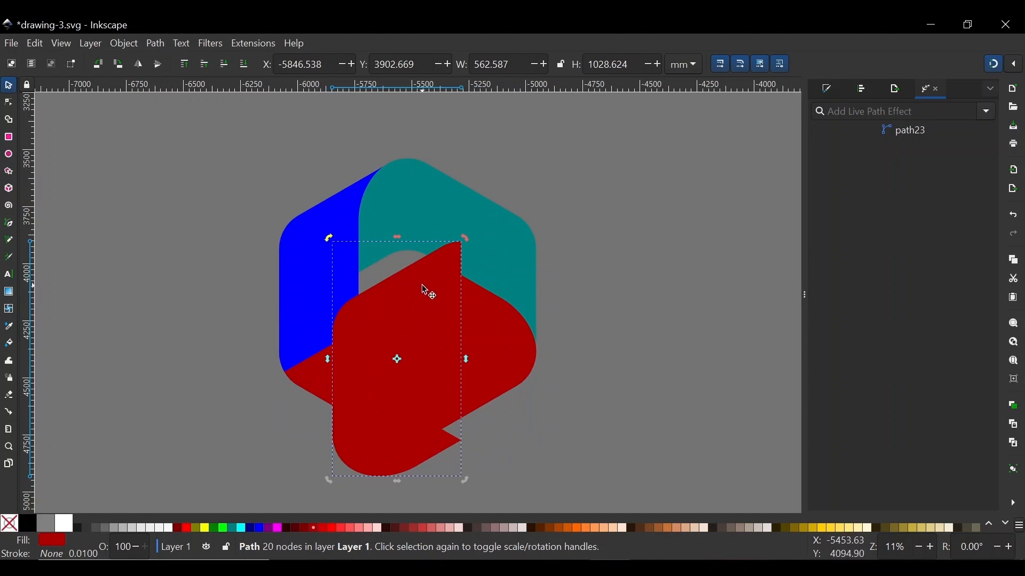
drag(414, 281, 358, 200)
scroll(284, 219, up, 4)
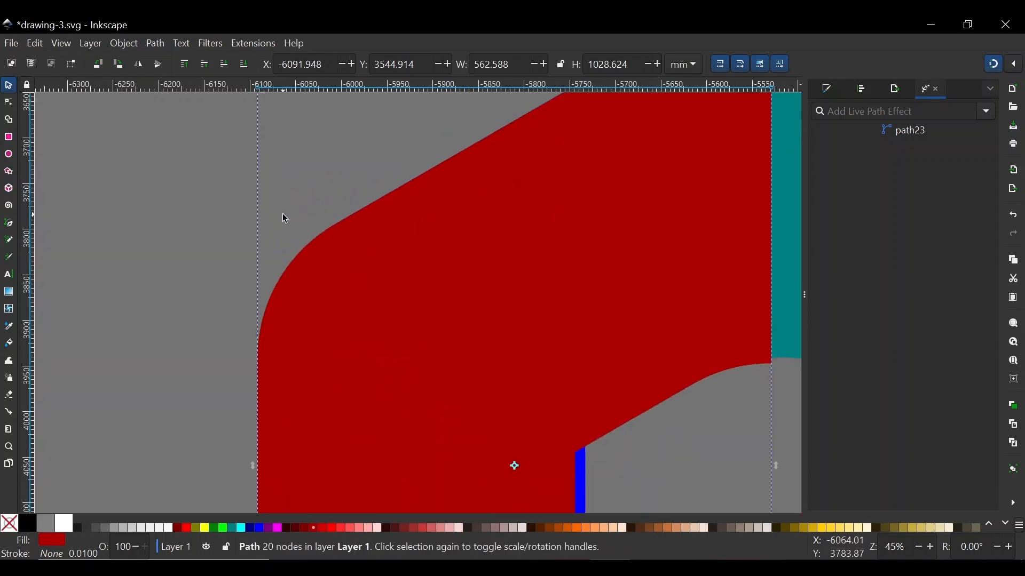
mouse_move(378, 297)
mouse_down()
mouse_move(400, 293)
mouse_move(374, 297)
mouse_up()
click(278, 201)
scroll(277, 223, down, 4)
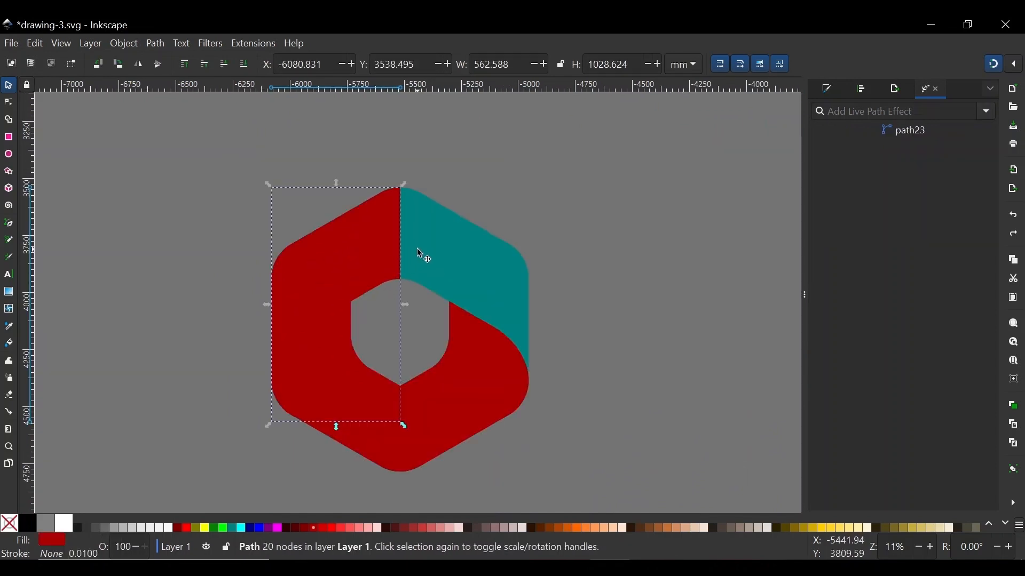
Subtract a blue-filled duplicate of the new left section from the dark red bottom section using Difference.
key(ctrl+d)
click(258, 527)
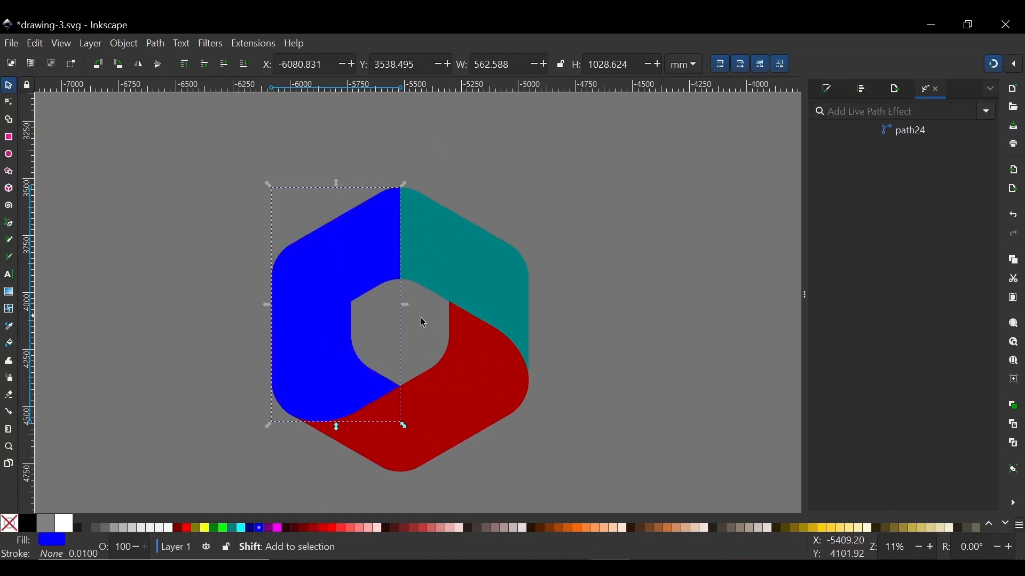
shift+click(478, 389)
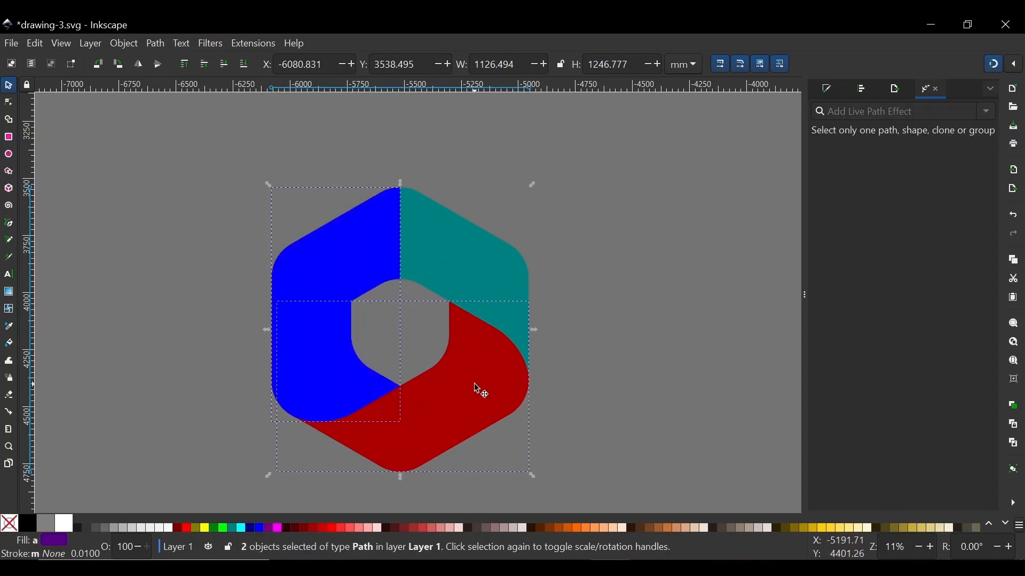
click(155, 44)
click(176, 119)
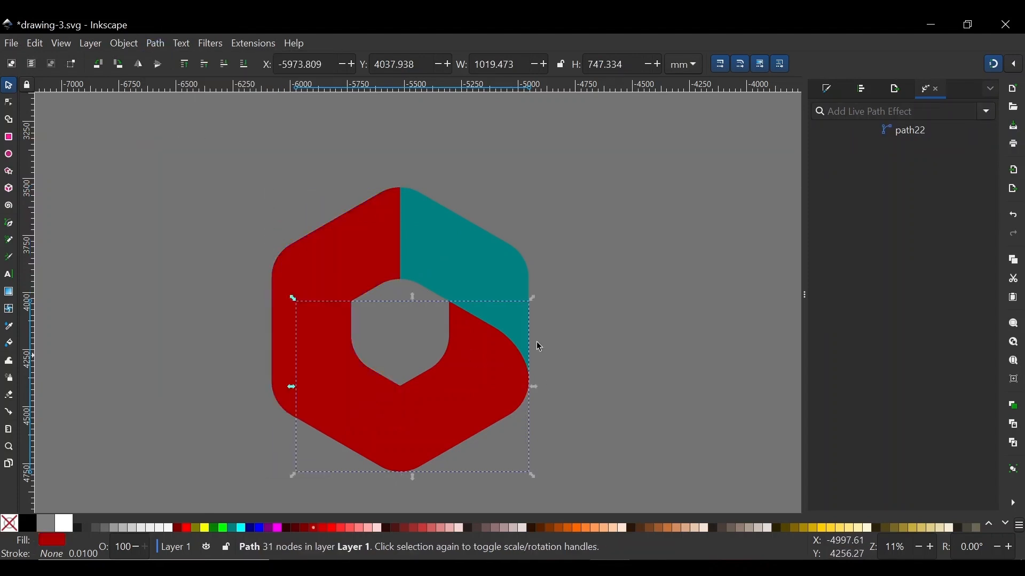
Fill the remaining left section with blue and select the teal upper-right section.
click(361, 258)
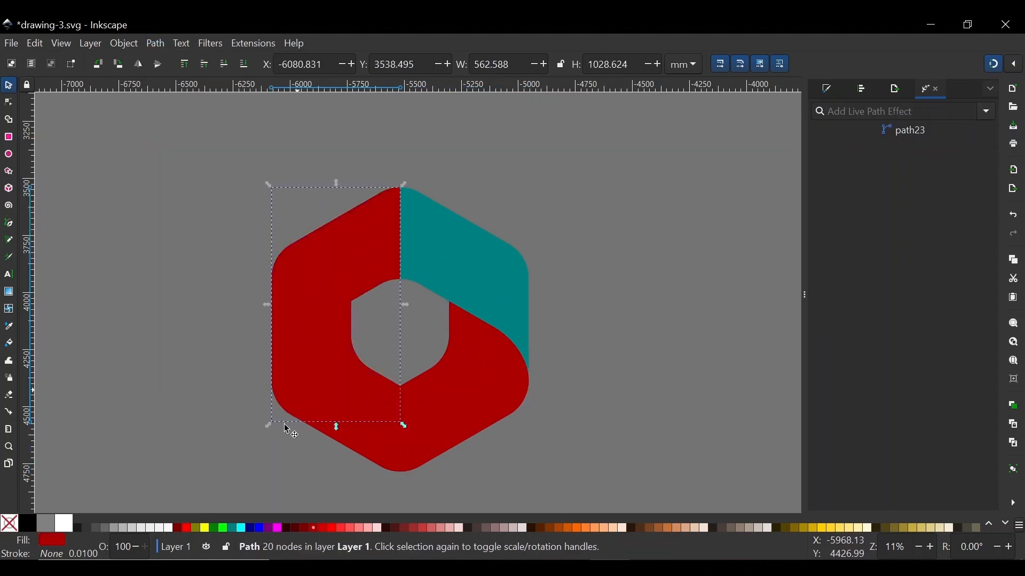
click(259, 527)
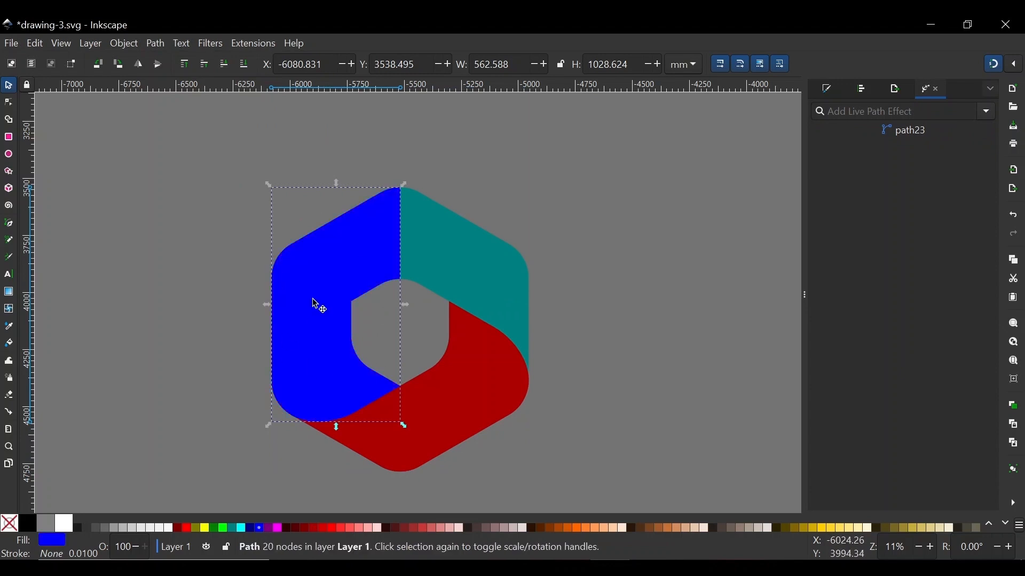
click(599, 237)
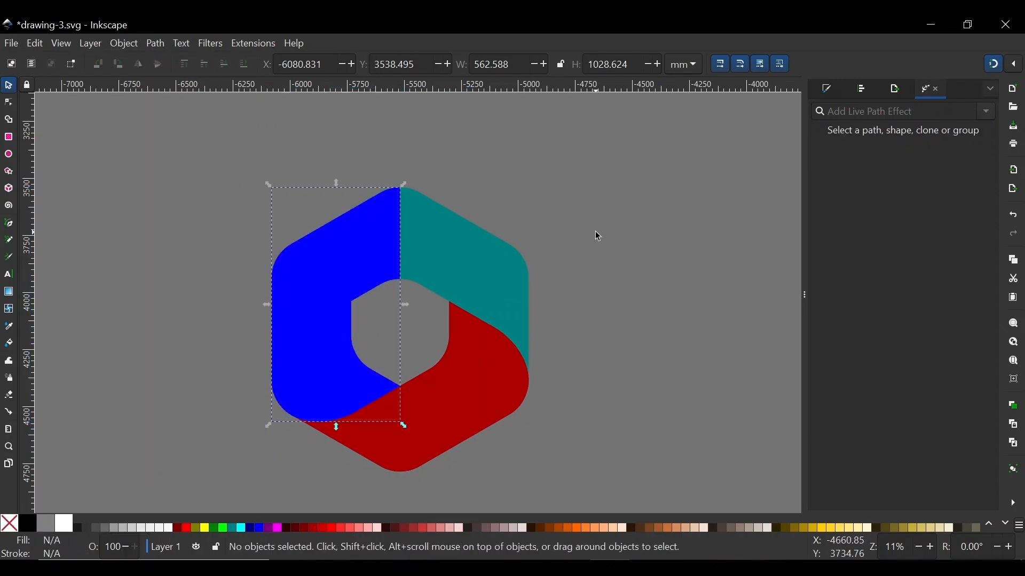
click(443, 230)
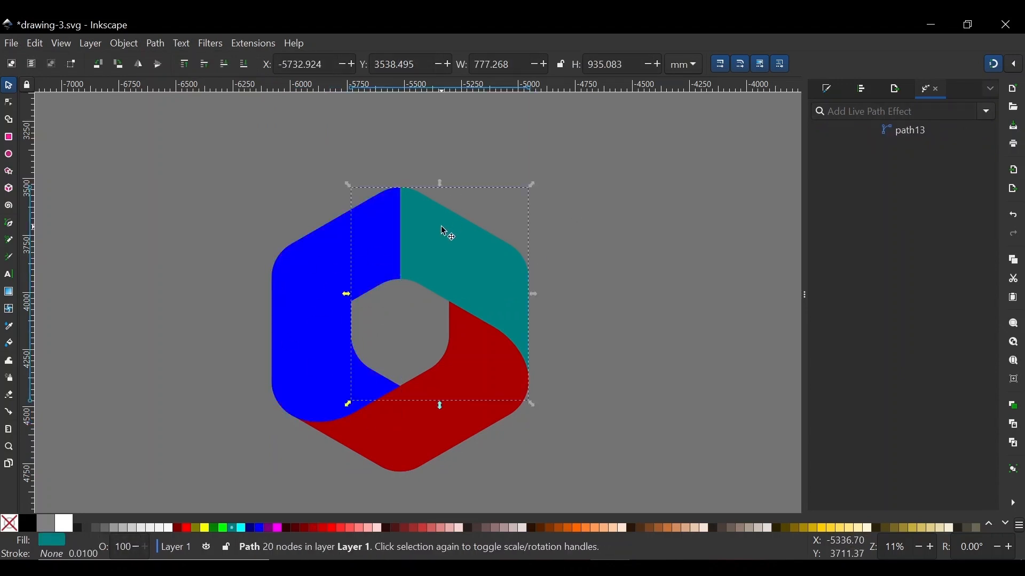
Raise the teal upper-right section to the top of the stack, and raise the dark red bottom section above it.
click(185, 63)
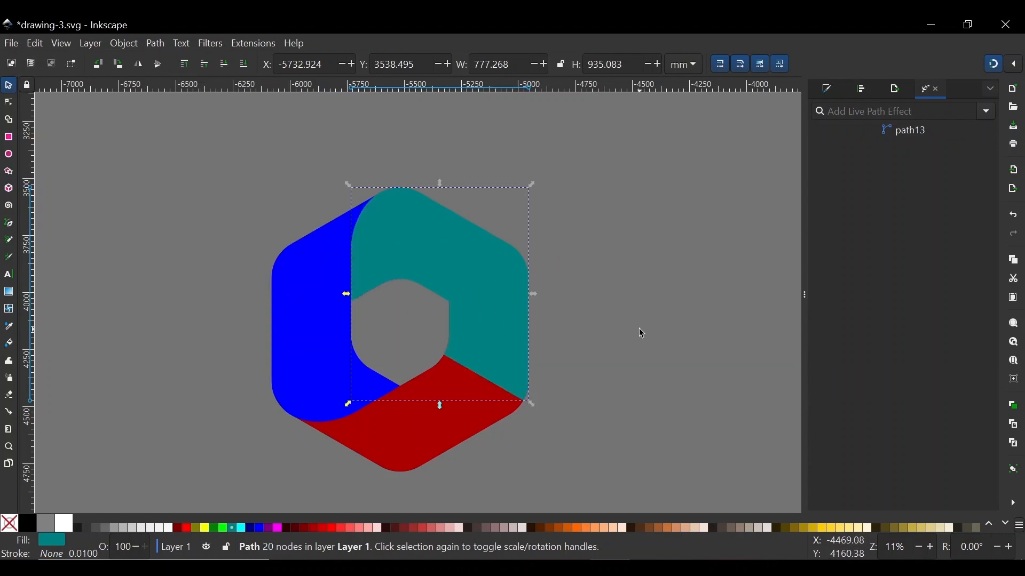
click(441, 423)
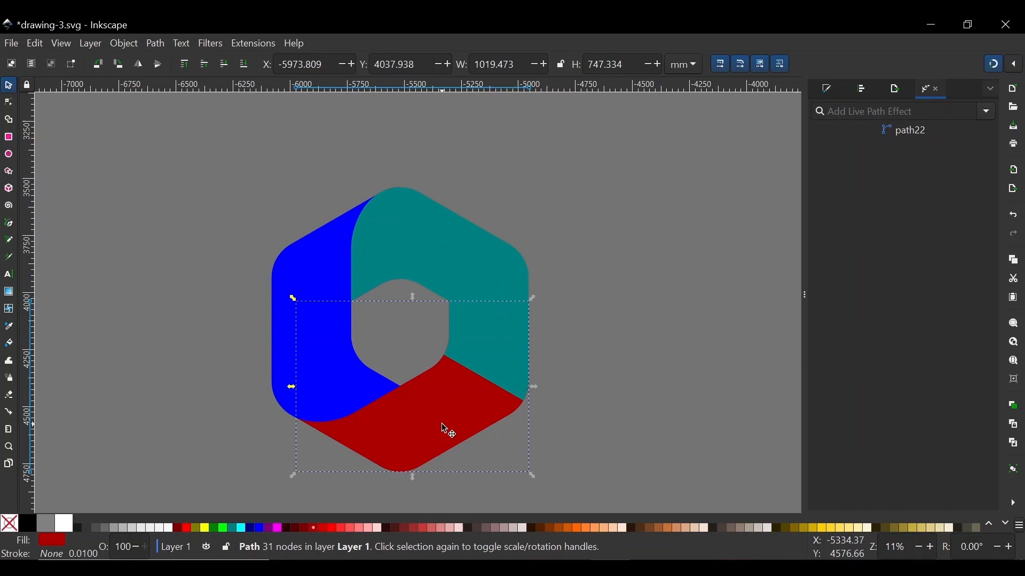
click(185, 66)
click(674, 320)
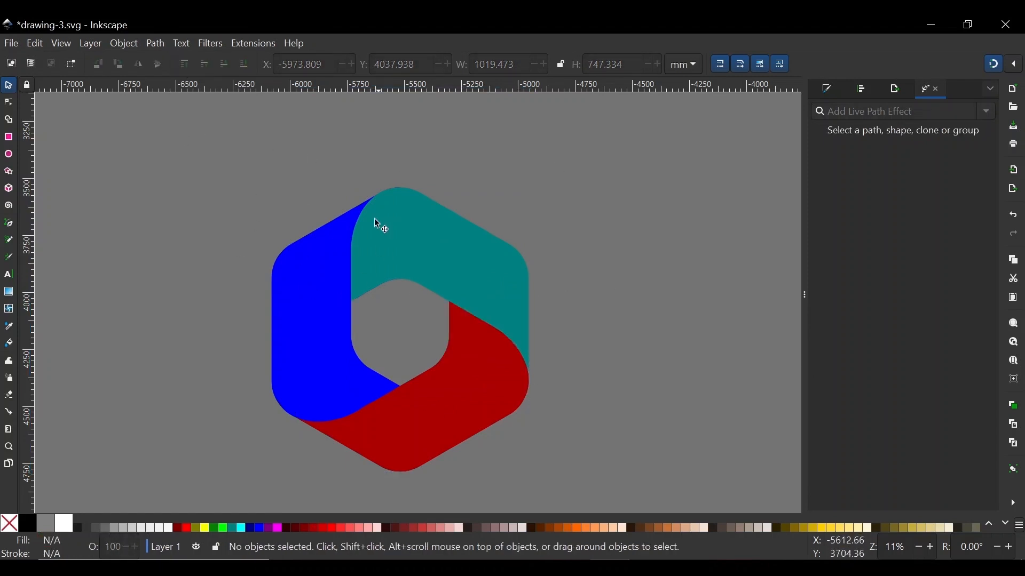
Delete the leftover original paths hidden beneath the blue left section and the dark red bottom section.
click(301, 308)
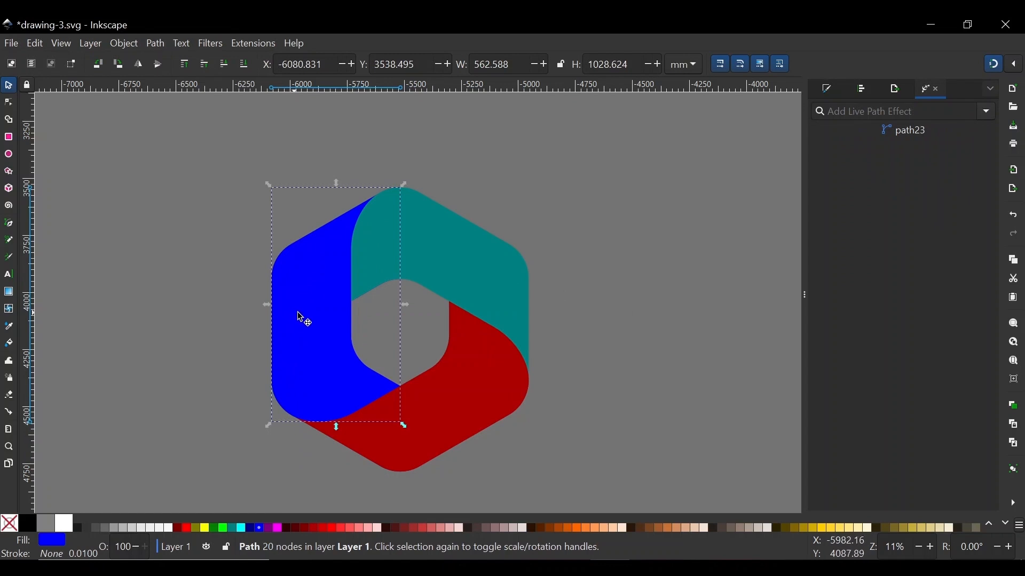
key(alt)
alt+click(307, 316)
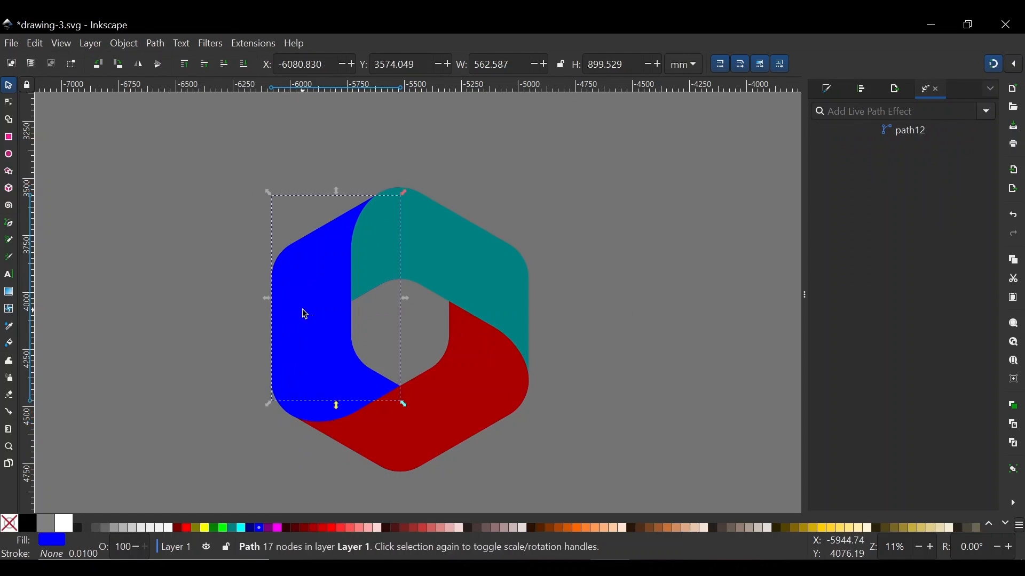
key(Escape)
click(389, 436)
key(alt)
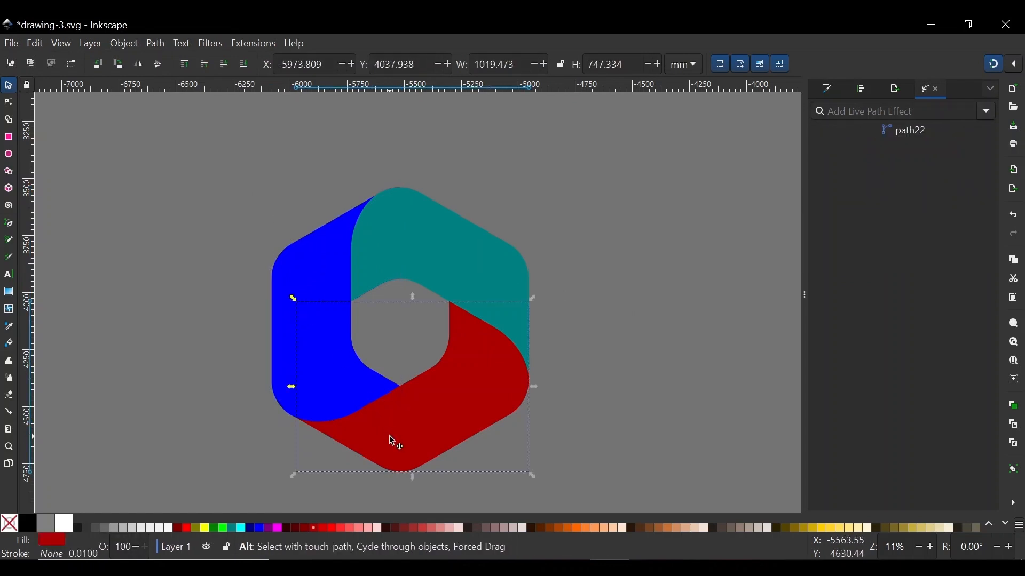
alt+click(391, 441)
key(Escape)
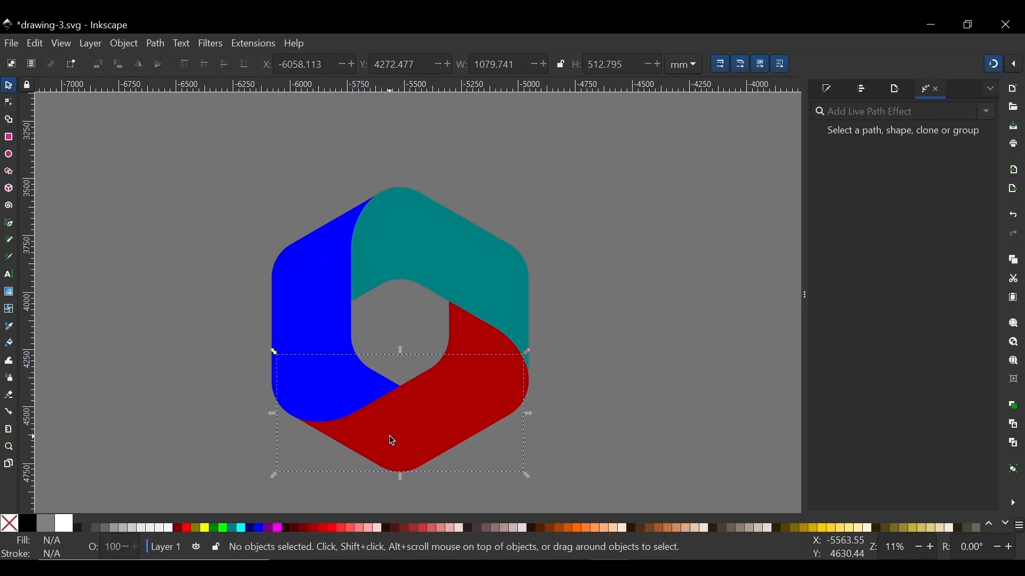
Try moving the teal section aside to expose what lies beneath, and undo the move.
drag(465, 280, 542, 215)
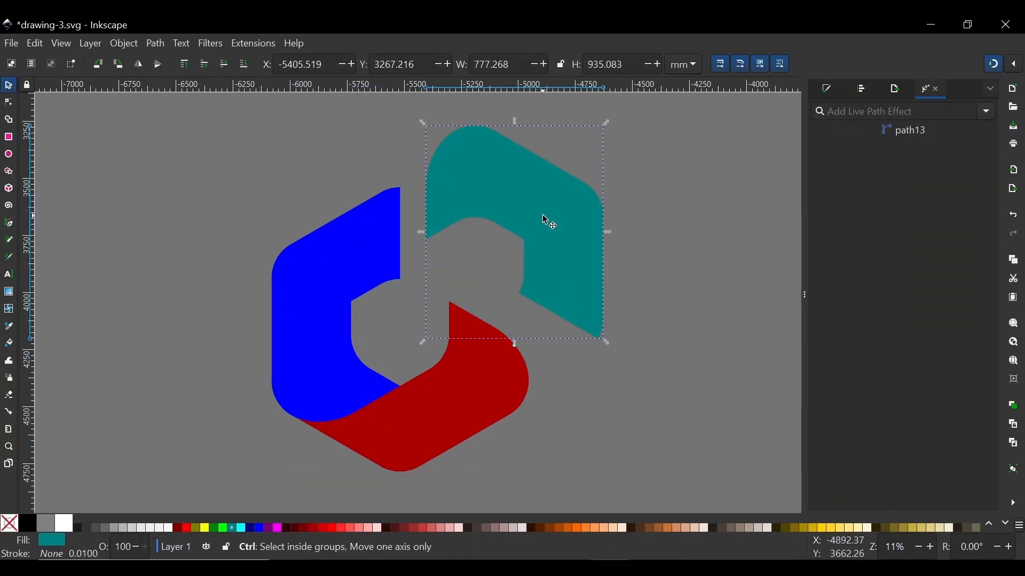
key(ctrl+z)
key(Escape)
Enlarge the reference logo image to about 1188 by 1306 mm and place it beside the drawn logo at X -4300.989 mm, Y 3465.171 mm.
scroll(304, 340, down, 1)
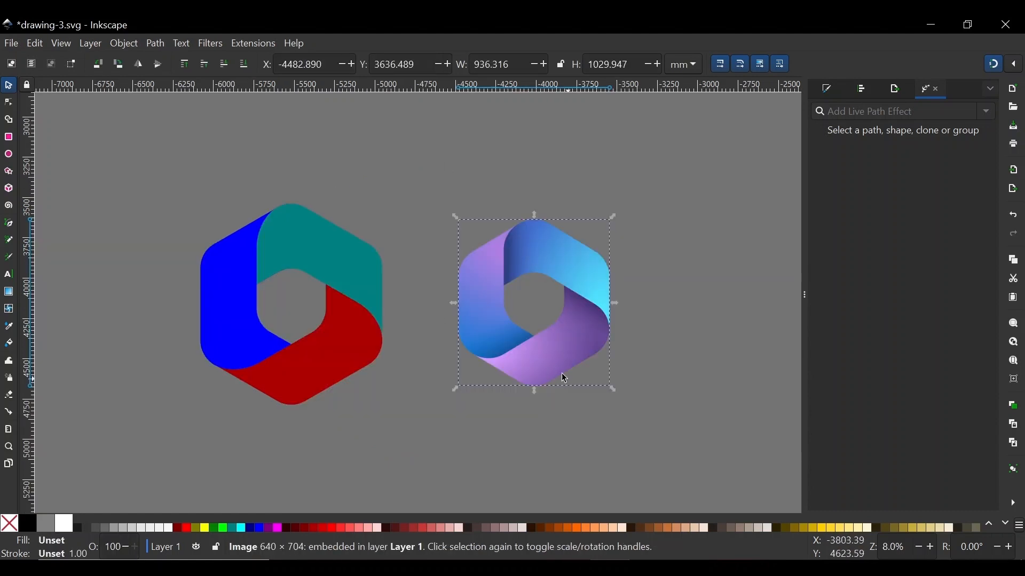
key(ctrl)
drag(617, 307, 654, 294)
drag(602, 268, 668, 261)
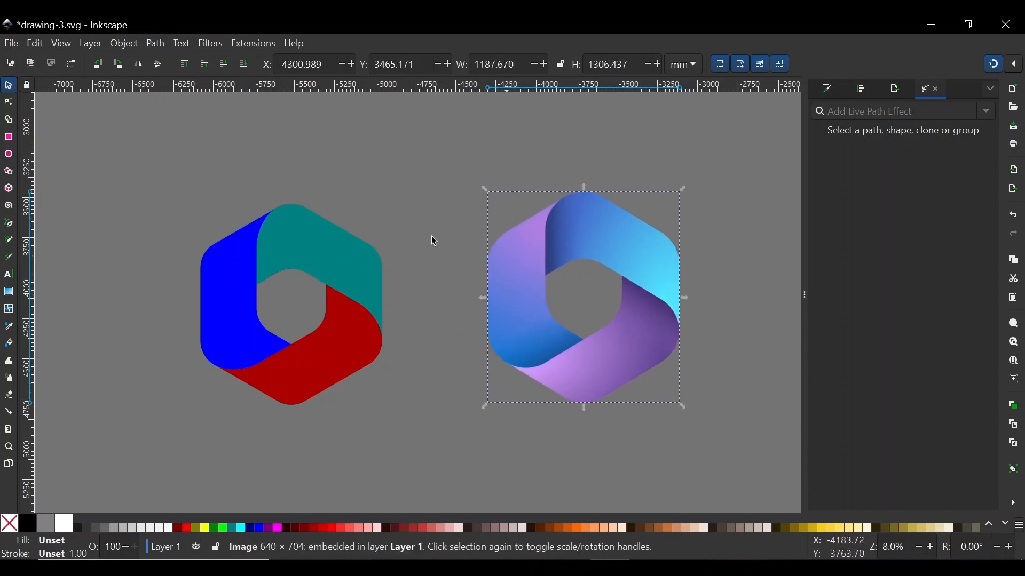
Apply a linear gradient to the teal upper-right section and run it from its upper-left edge to near its upper-right corner.
click(305, 237)
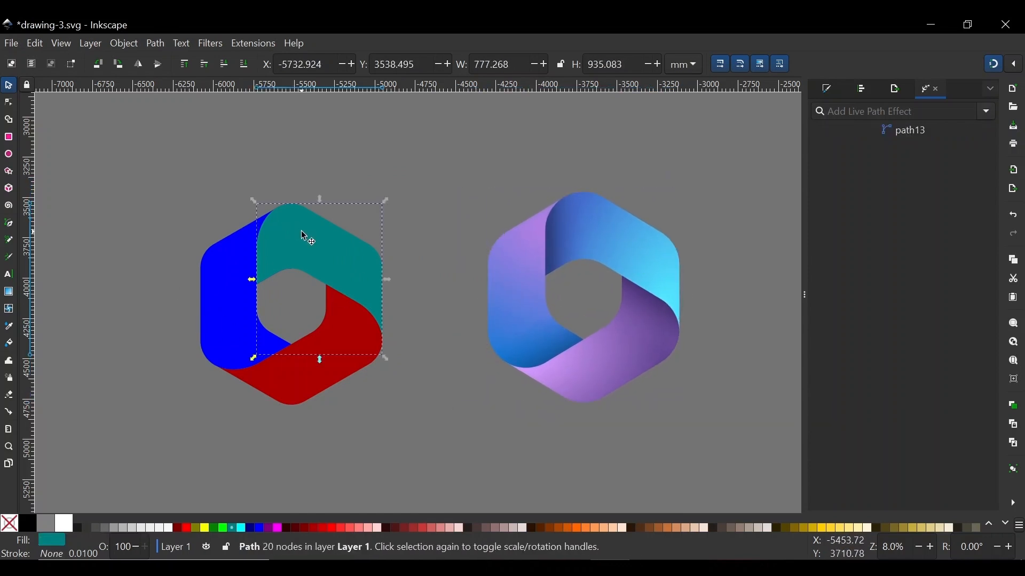
click(827, 87)
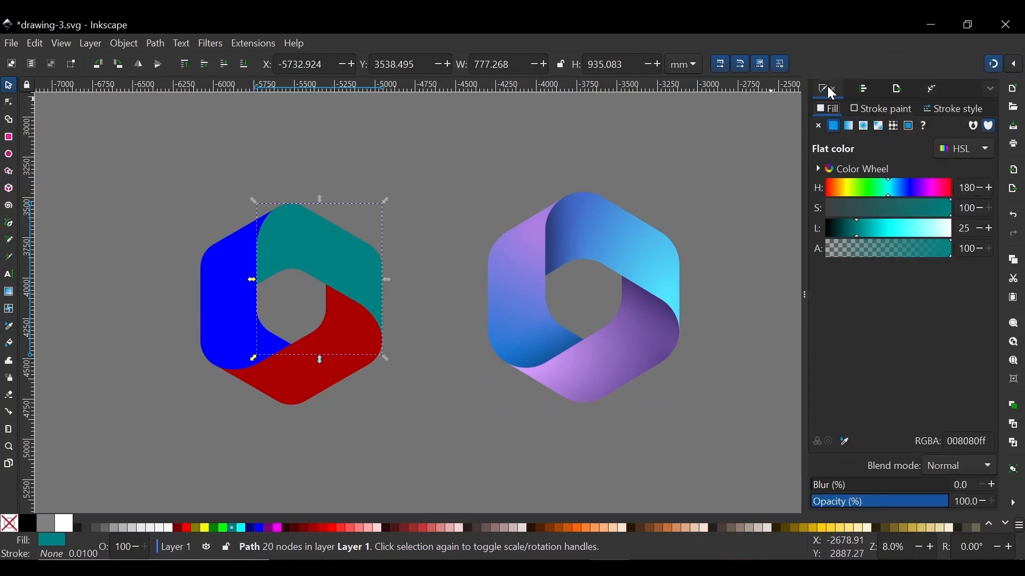
click(854, 124)
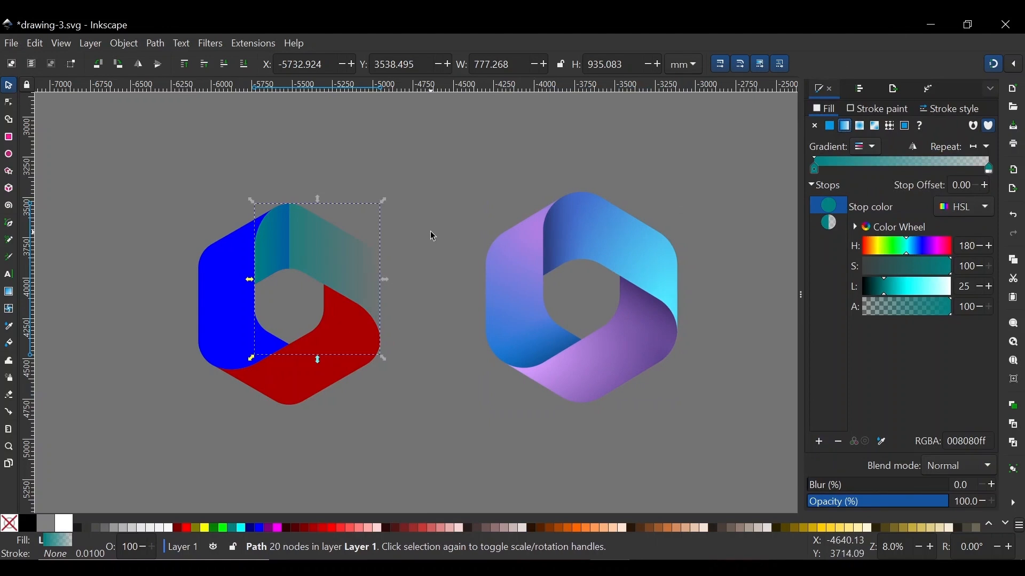
key(g)
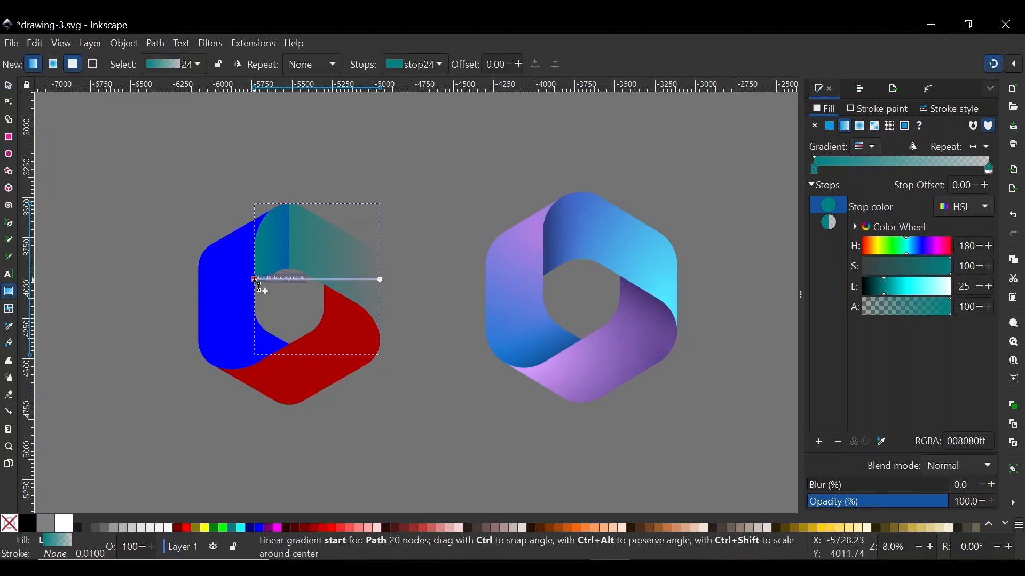
drag(257, 280, 257, 234)
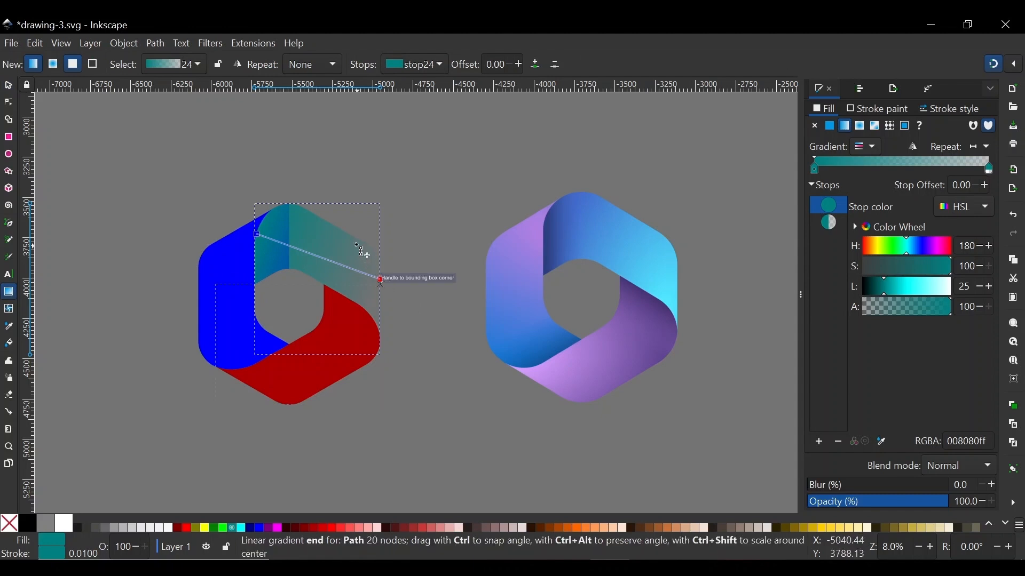
drag(382, 282, 365, 246)
click(365, 244)
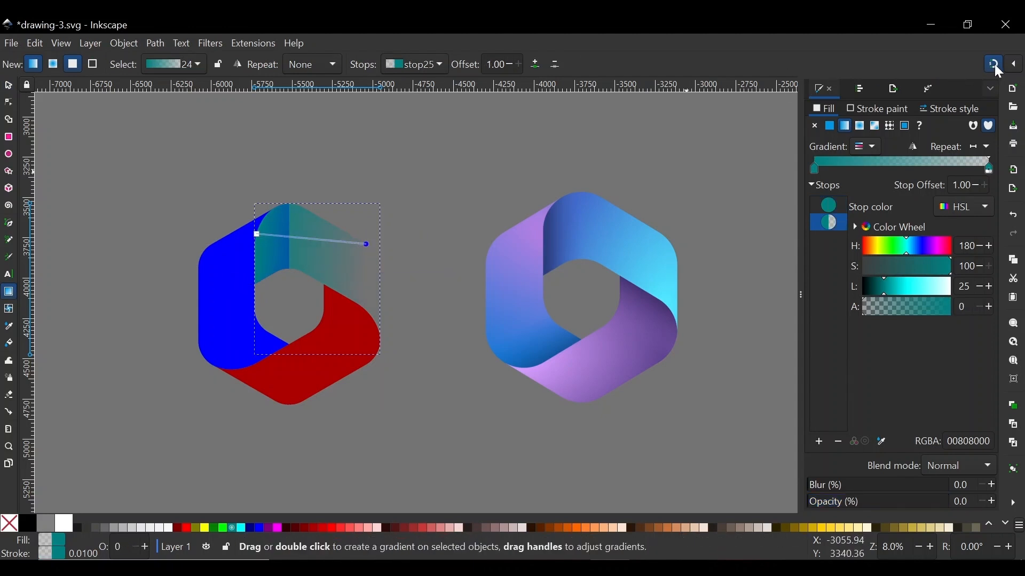
Colour the upper-right section's gradient with dark blue 2d3f80 at the start and light cyan at the end, sampled from the reference image.
click(260, 236)
key(d)
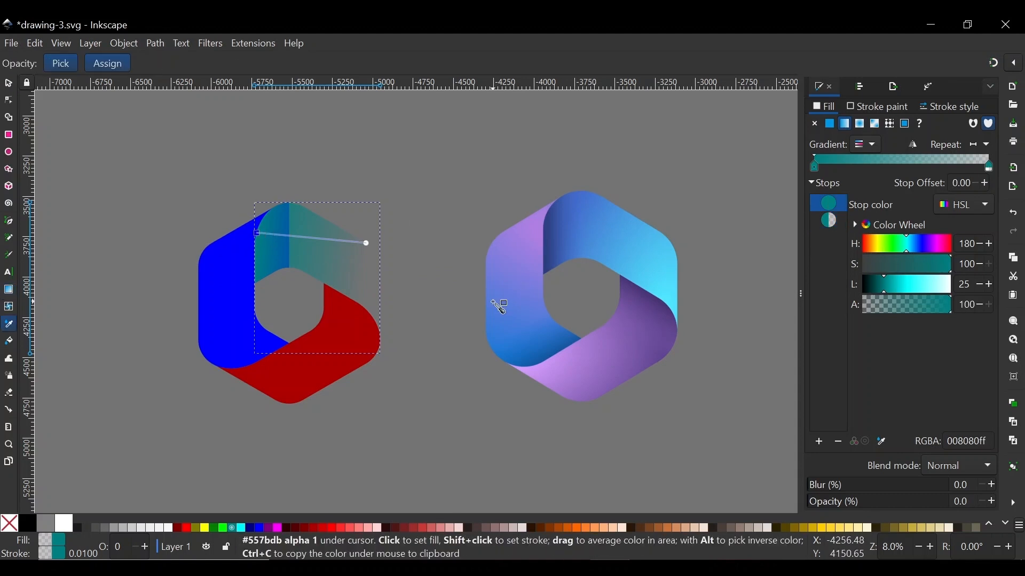
click(553, 242)
key(g)
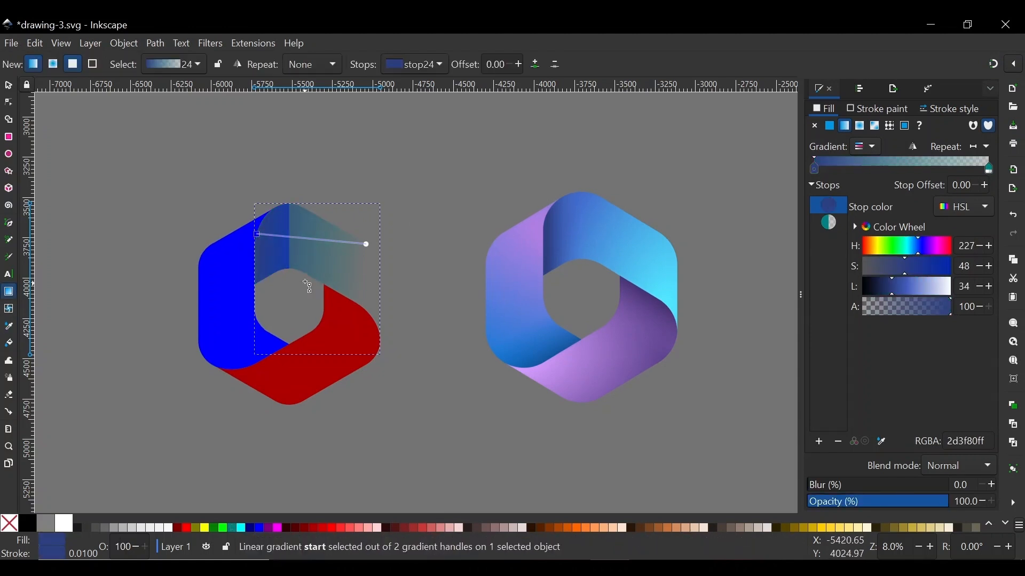
click(367, 244)
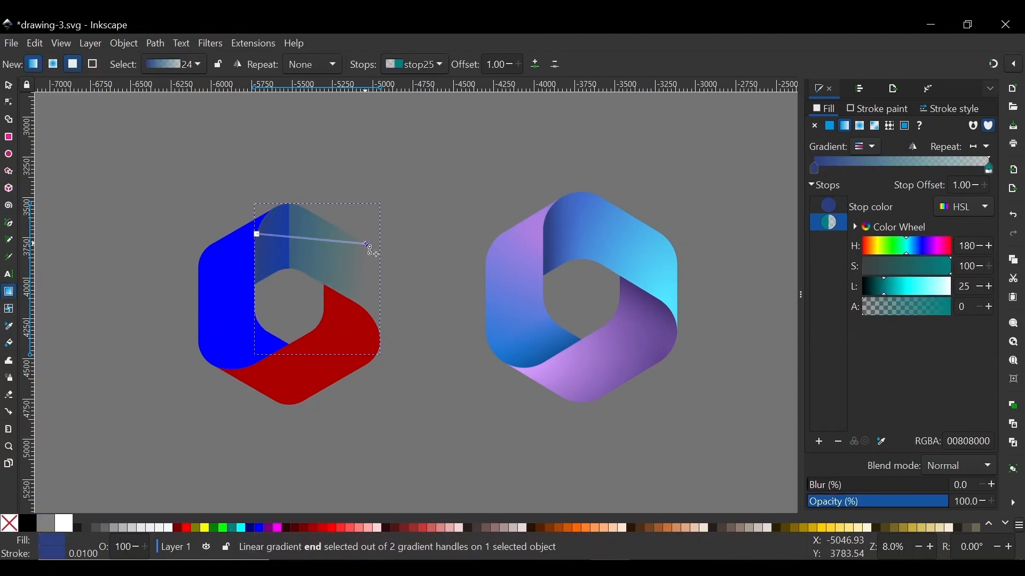
key(d)
drag(681, 303, 680, 298)
key(g)
Apply a linear gradient to the dark red bottom section, running diagonally from its upper-right edge down to its lower-left part.
click(312, 384)
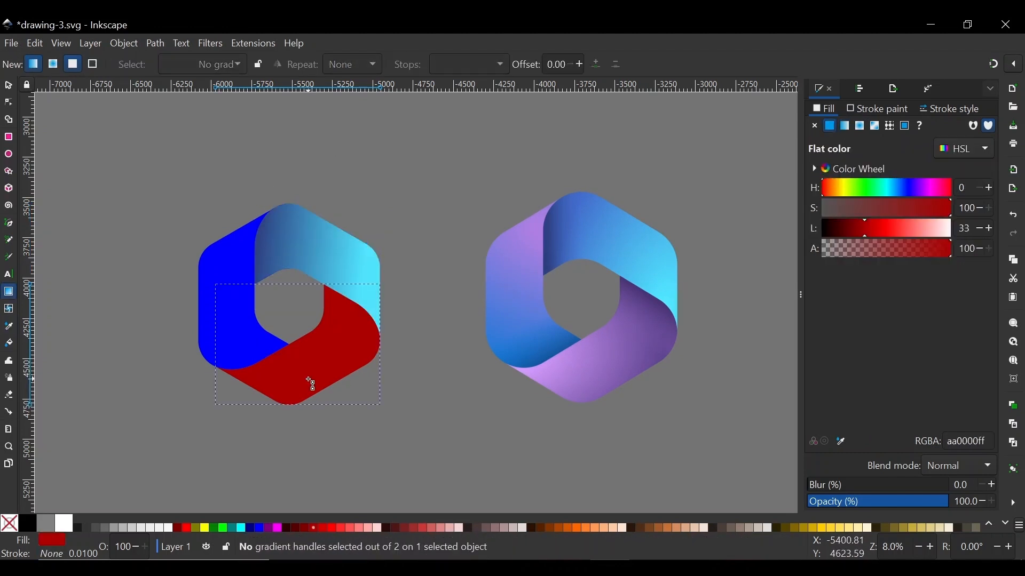
click(844, 126)
drag(216, 345, 365, 301)
drag(380, 344, 284, 393)
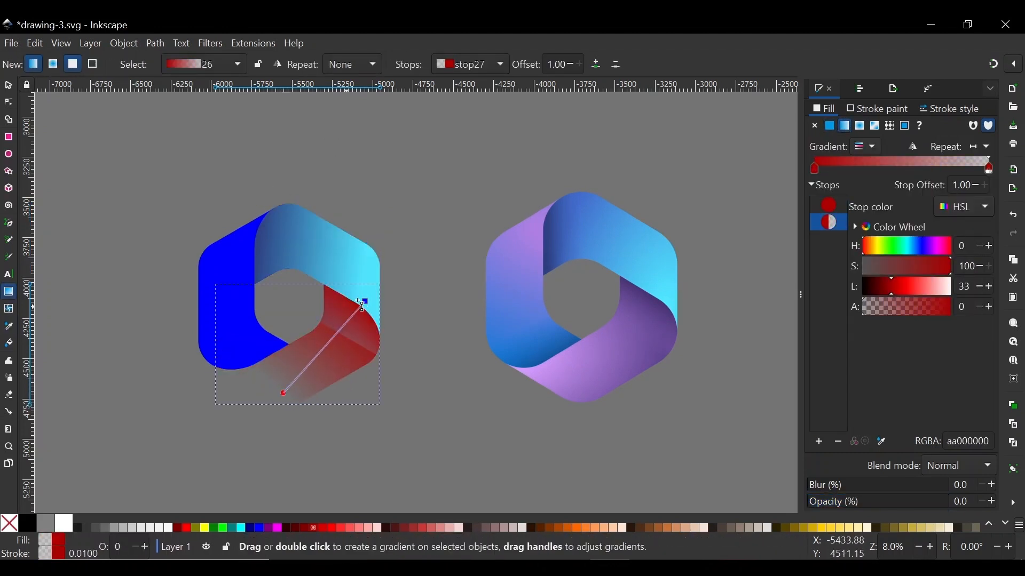
Colour the bottom section's gradient with light purple at the lower end and dark purple at the upper-right start, sampled from the reference image.
key(d)
click(528, 369)
click(365, 301)
key(d)
click(627, 284)
key(g)
Give the blue left section an upward linear gradient from dark blue to purple 9f7ee1, sampling both colours from the reference image.
drag(202, 286, 286, 286)
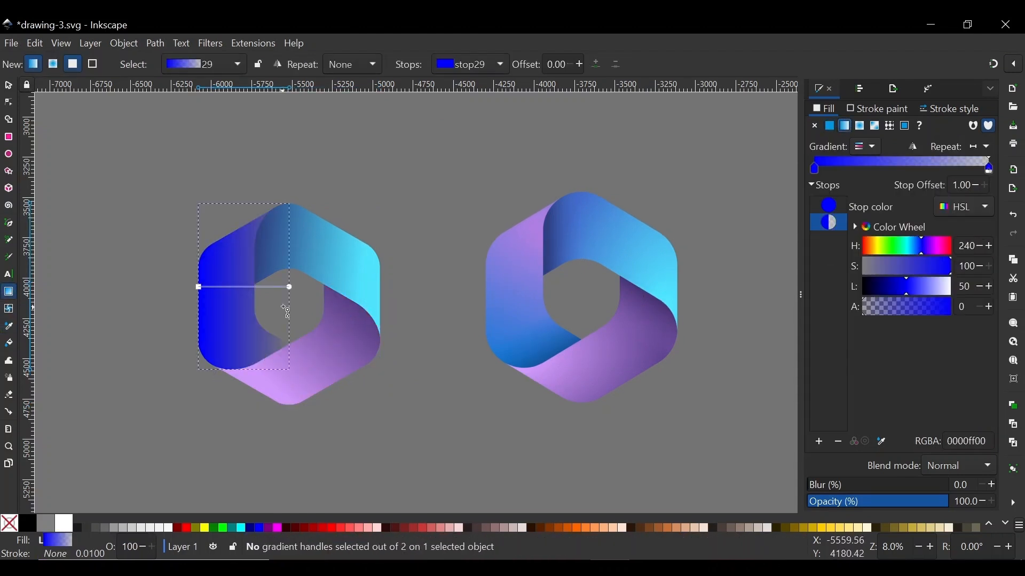
drag(244, 370, 224, 237)
key(d)
click(555, 348)
key(g)
click(224, 237)
key(d)
click(514, 246)
key(s)
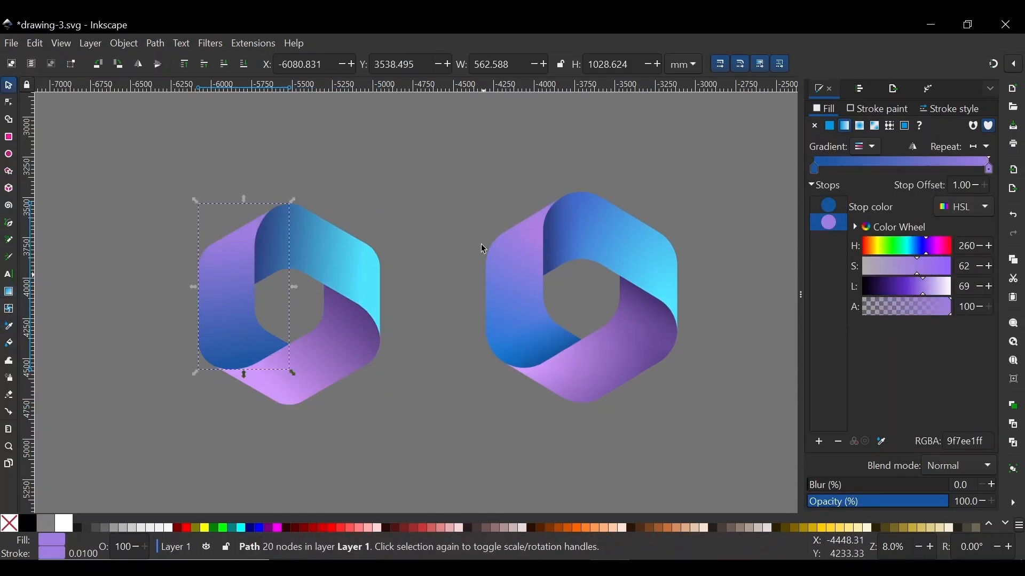
Resample the upper-right section's gradient start colour from the reference image as 2e4081 and deselect the section.
click(363, 259)
key(g)
click(558, 217)
click(547, 220)
key(s)
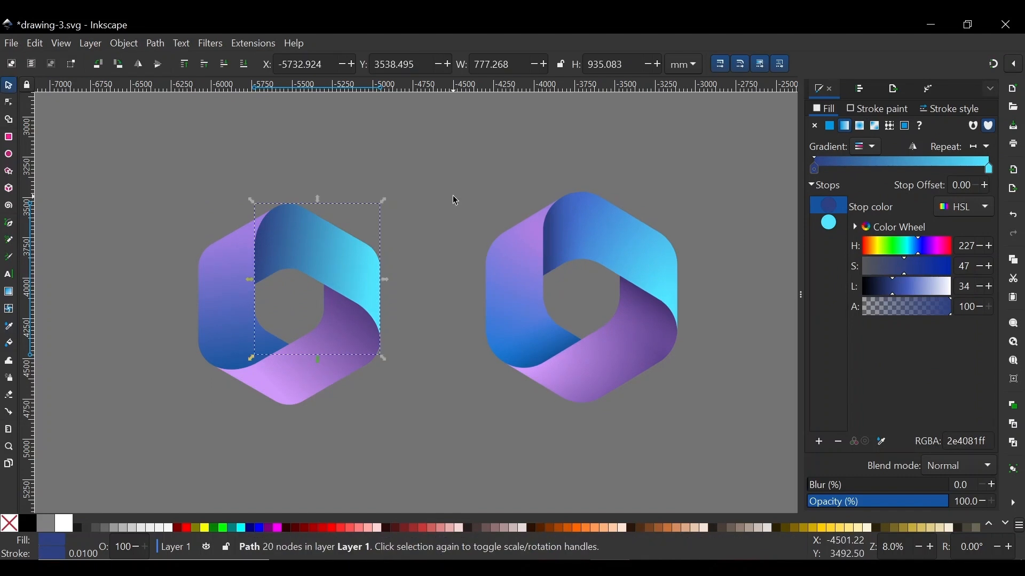
click(452, 195)
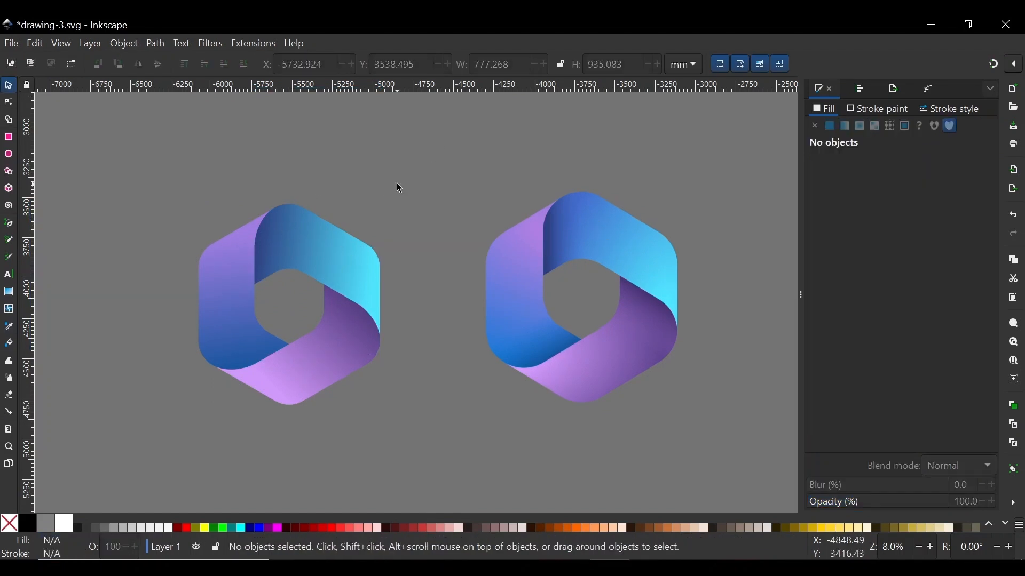
click(274, 226)
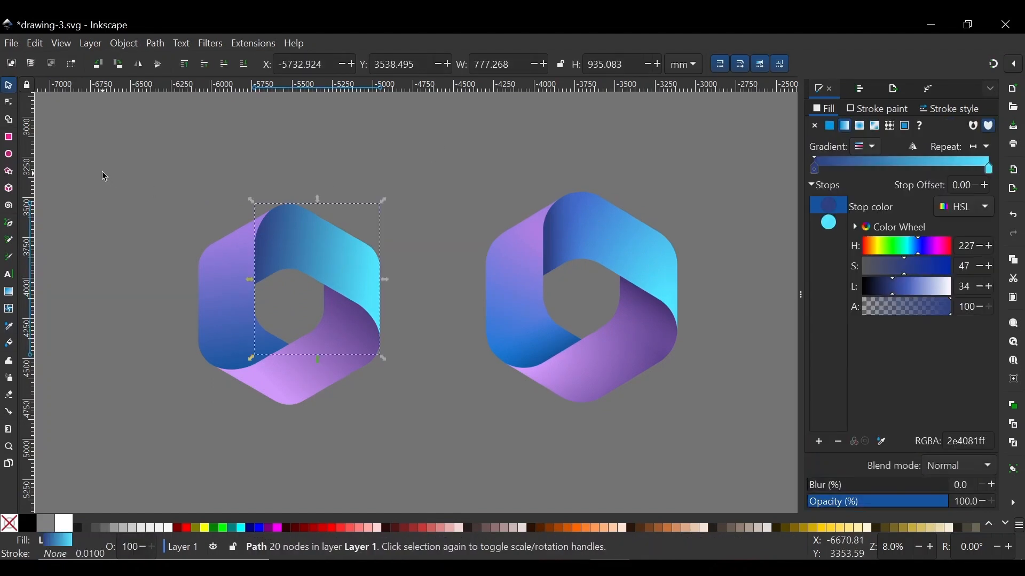
drag(101, 171, 434, 451)
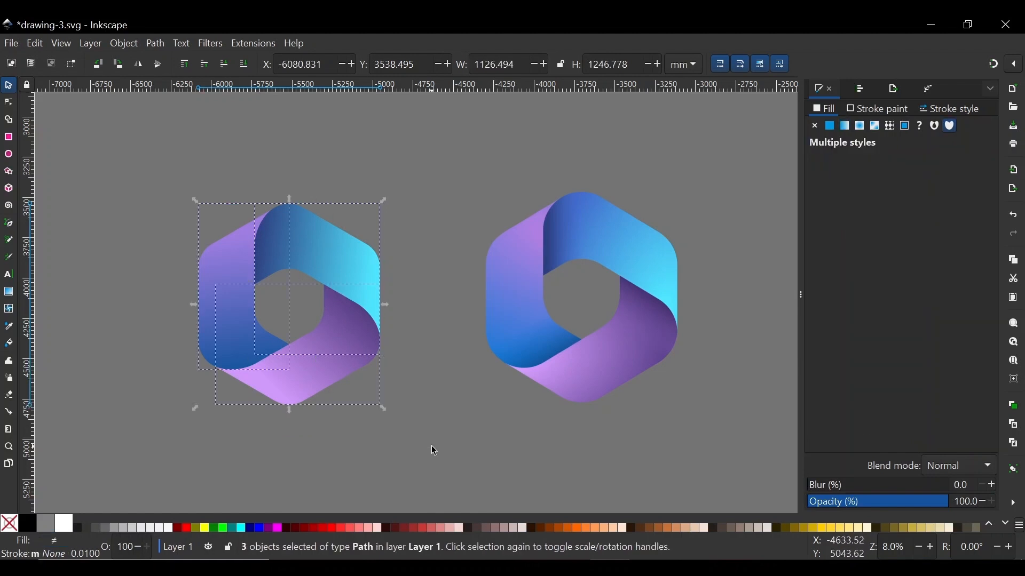
click(620, 244)
click(396, 143)
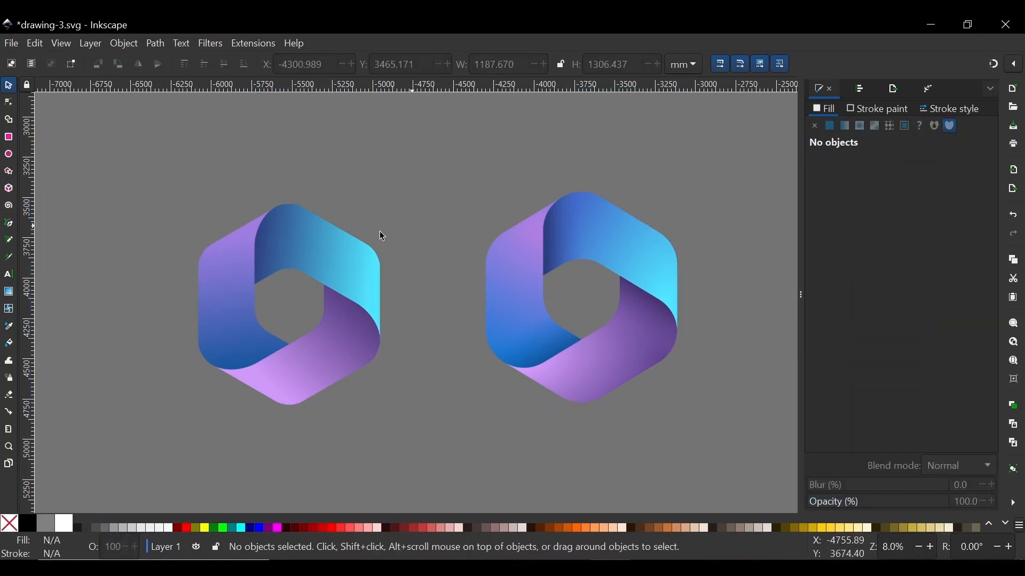